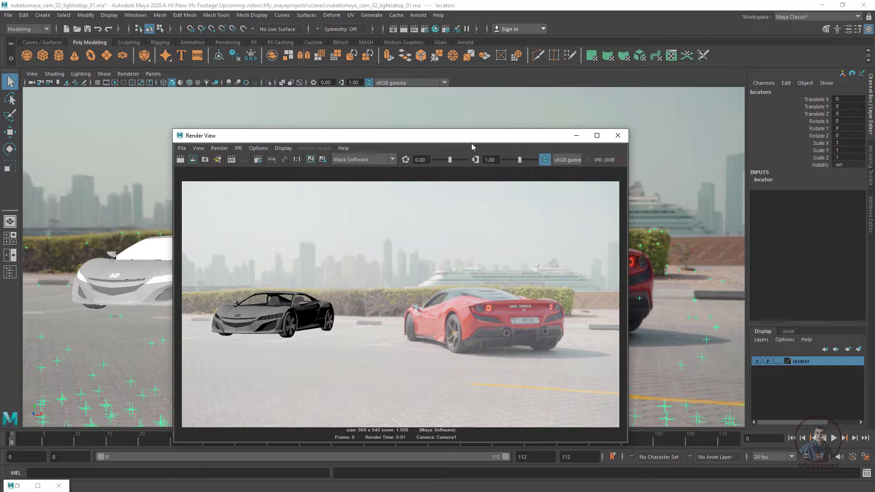
- Close the Maya Software test render of the grey car over the parking-lot plate
left_click(618, 136)
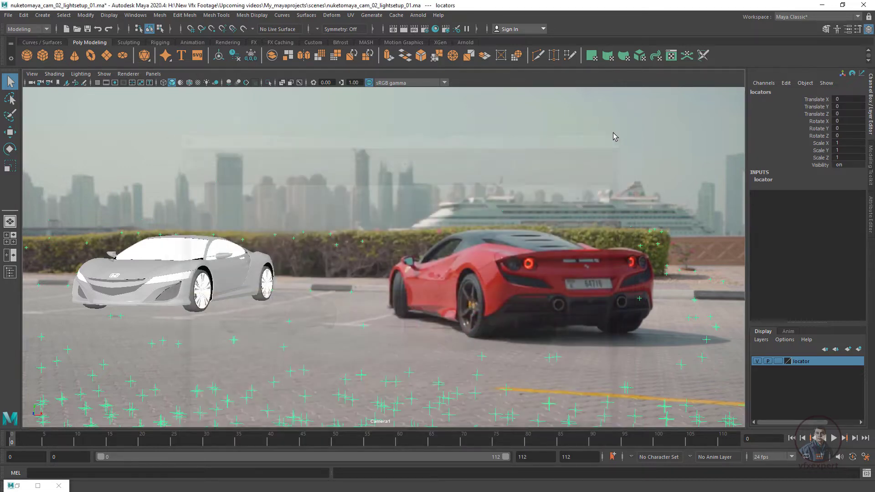
- Switch Render Using to Arnold Renderer and render the camera view, showing a black car silhouette
left_click(424, 29)
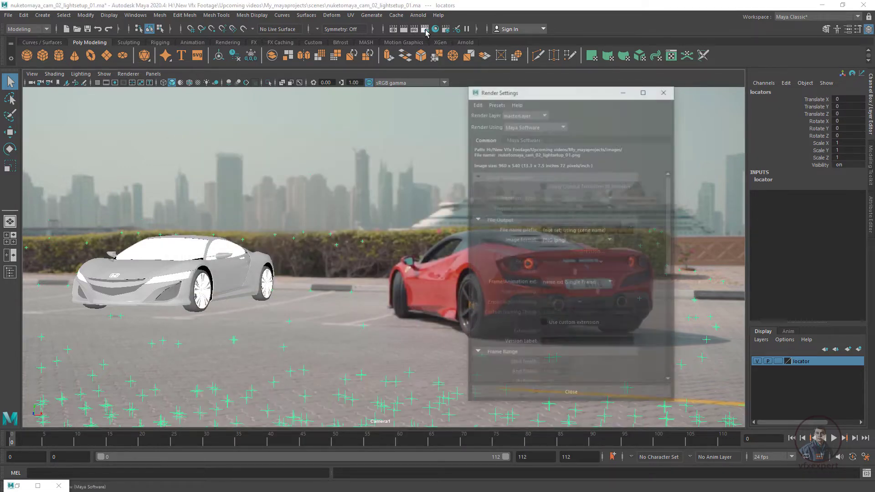
left_click(533, 125)
left_click(523, 162)
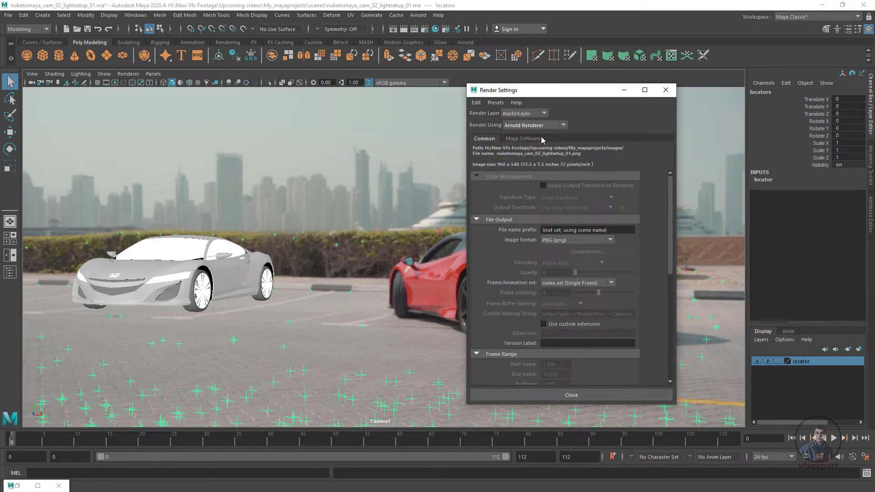
left_click(547, 397)
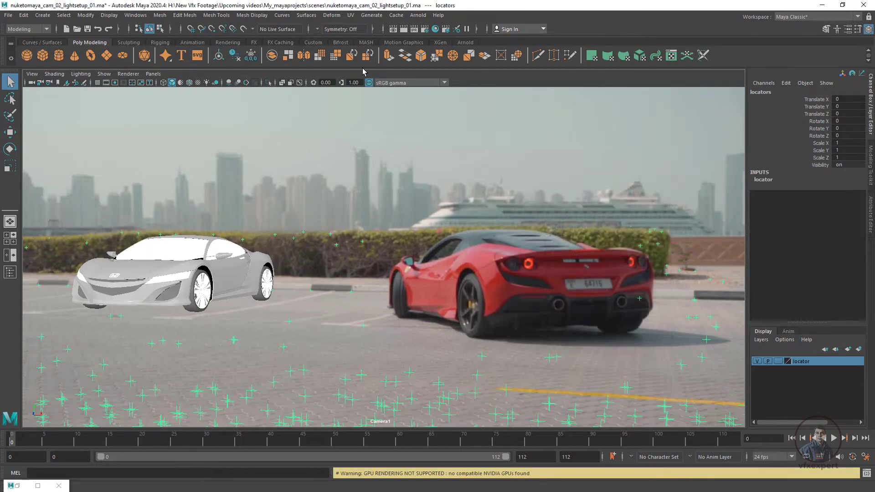
left_click(393, 28)
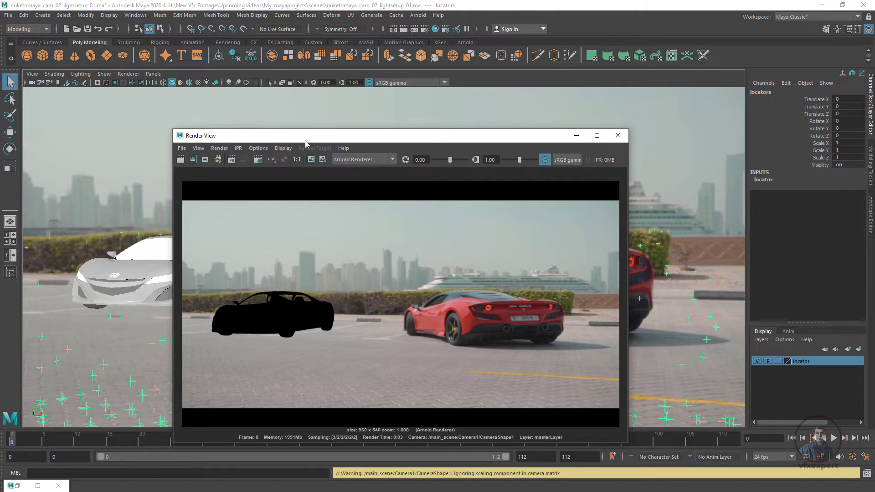
left_click_drag(307, 137, 309, 128)
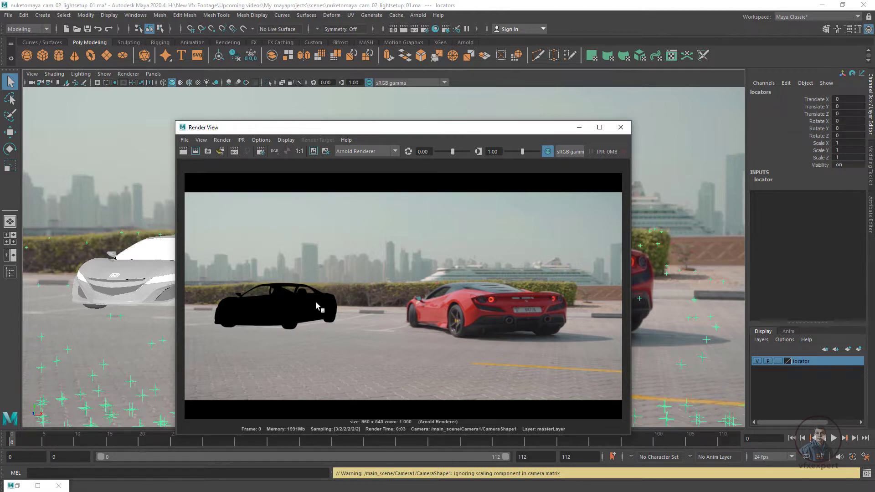
- Minimize the render window and look through the persp camera at a front three-quarter car view
left_click(578, 127)
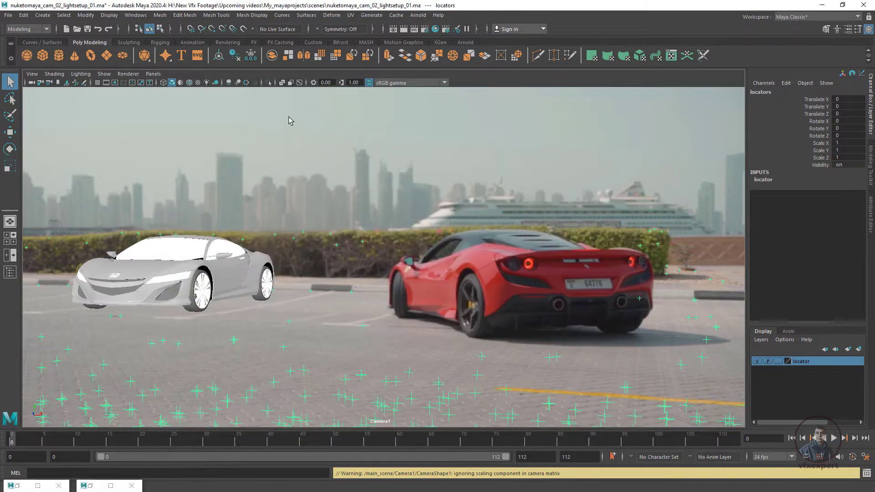
left_click(153, 73)
mouse_move(196, 83)
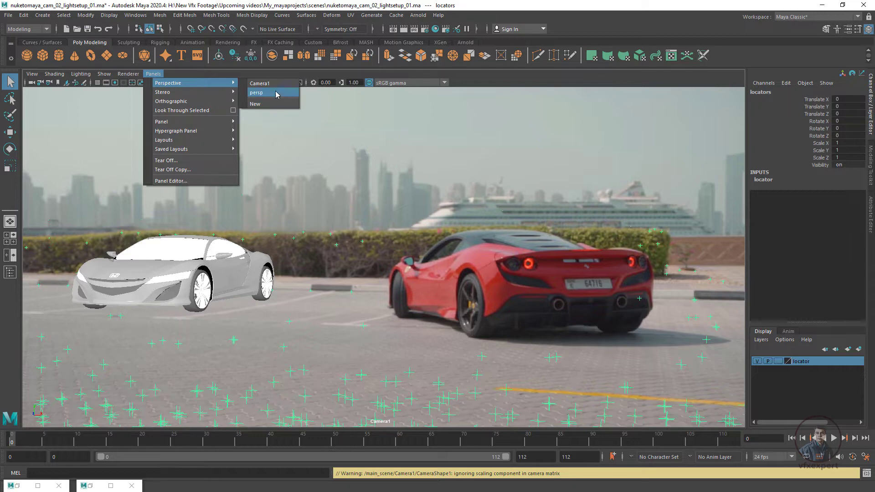
left_click(257, 93)
scroll(491, 271, "down", 10)
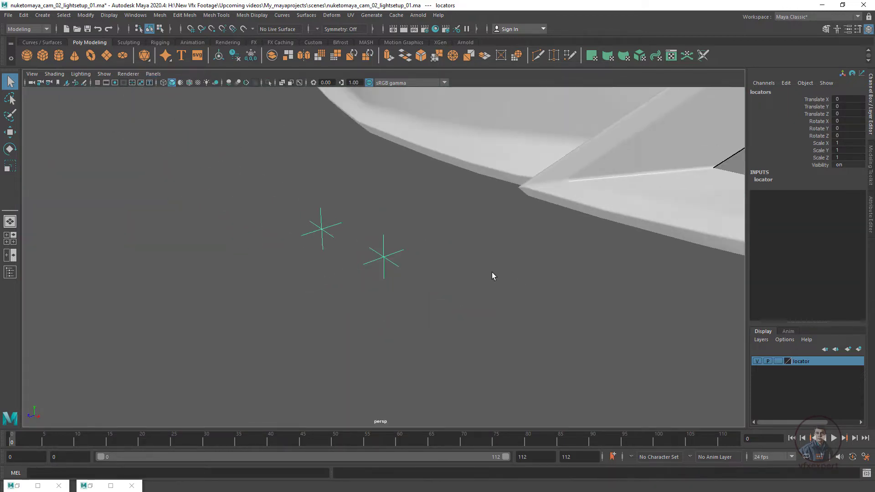
scroll(491, 275, "down", 5)
left_click_drag(576, 332, 466, 253, "alt")
scroll(507, 280, "down", 3)
left_click_drag(508, 279, 401, 291, "alt")
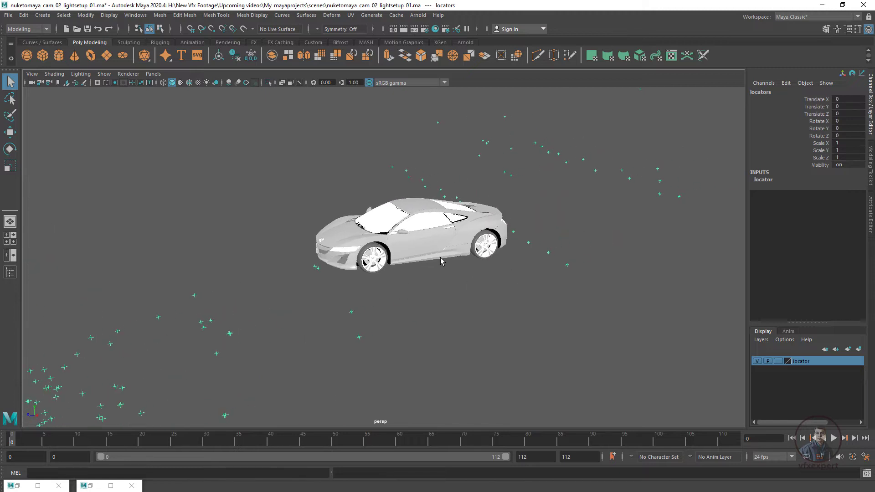
- Create an Arnold Skydome Light and show its full attributes
left_click(417, 15)
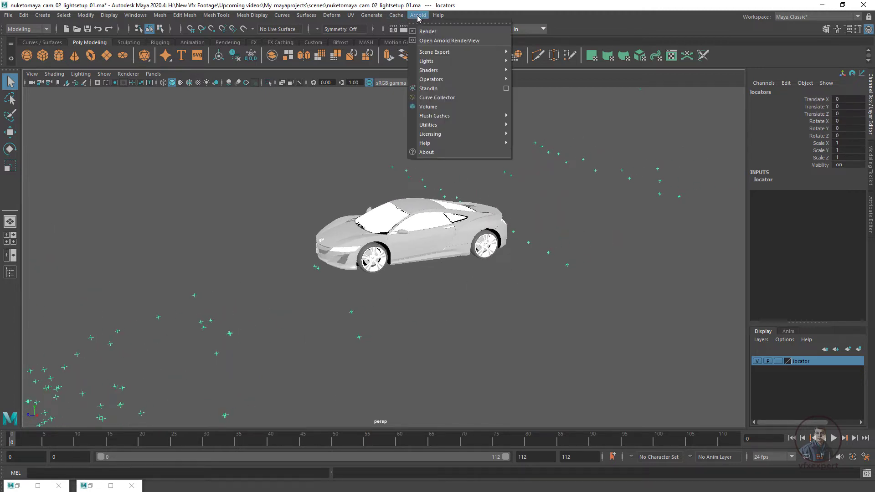
mouse_move(433, 62)
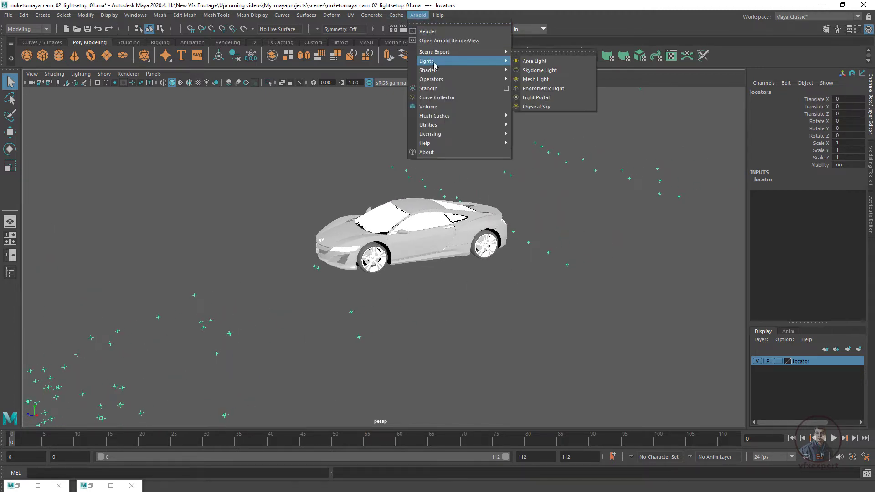
left_click(545, 73)
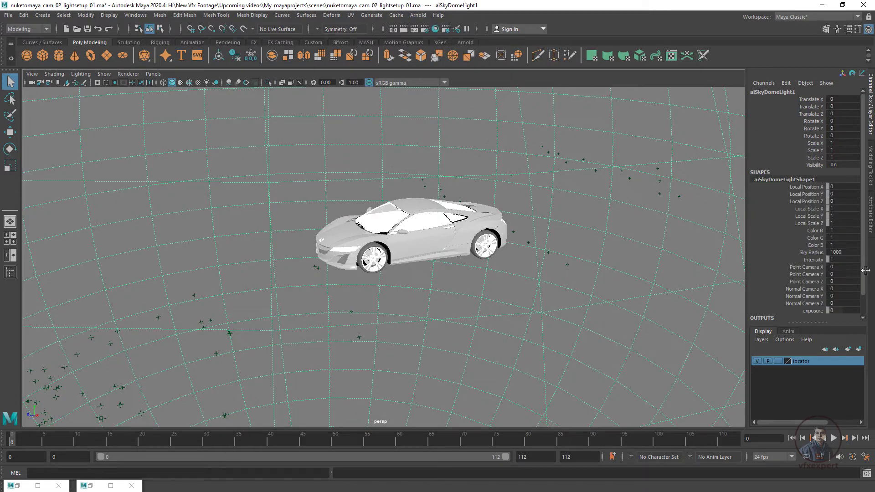
left_click(871, 214)
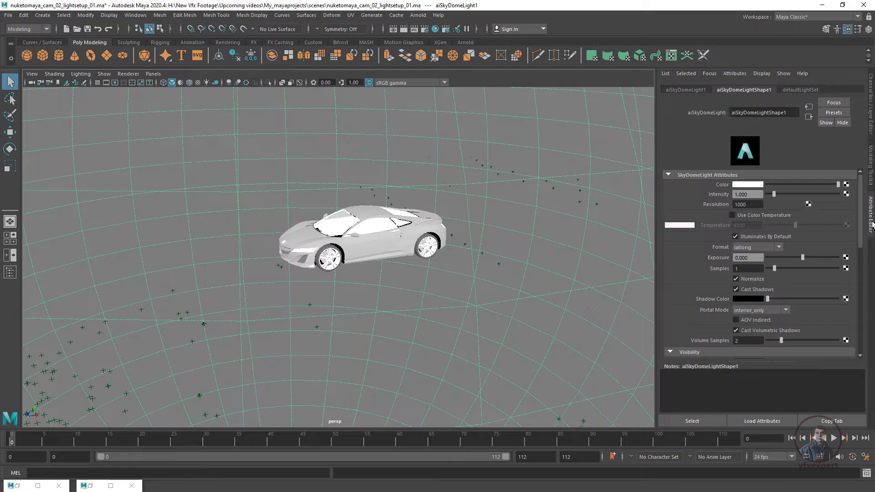
- Map HDRI Images\wide_street_02_2k.hdr onto the skydome's Color through a File texture
left_click(845, 185)
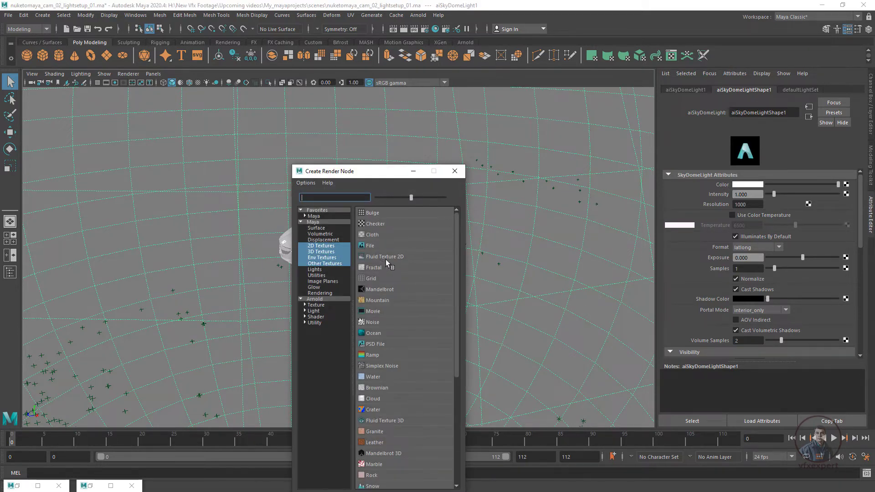
left_click(370, 246)
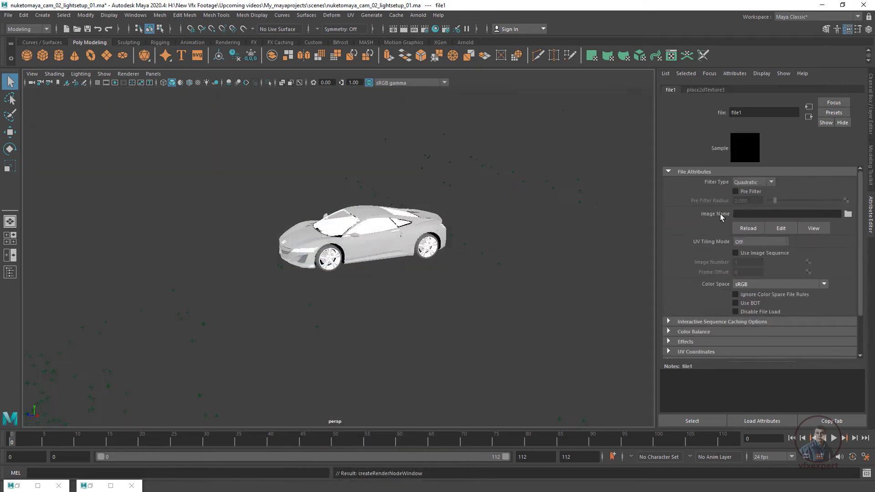
left_click(847, 214)
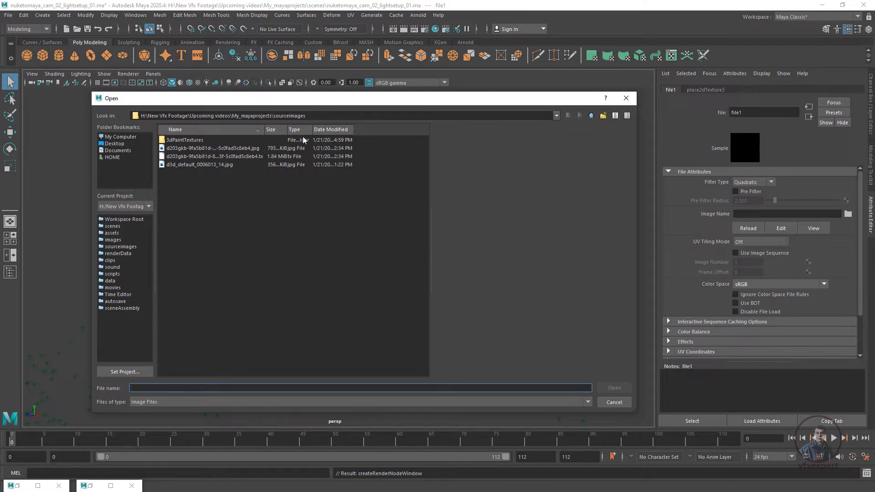
left_click_drag(299, 105, 650, 145)
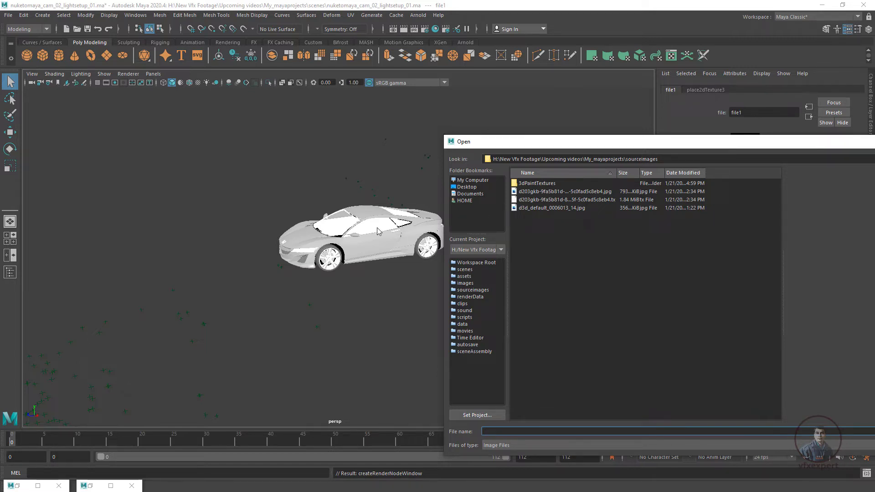
left_click_drag(524, 142, 385, 105)
left_click(805, 123)
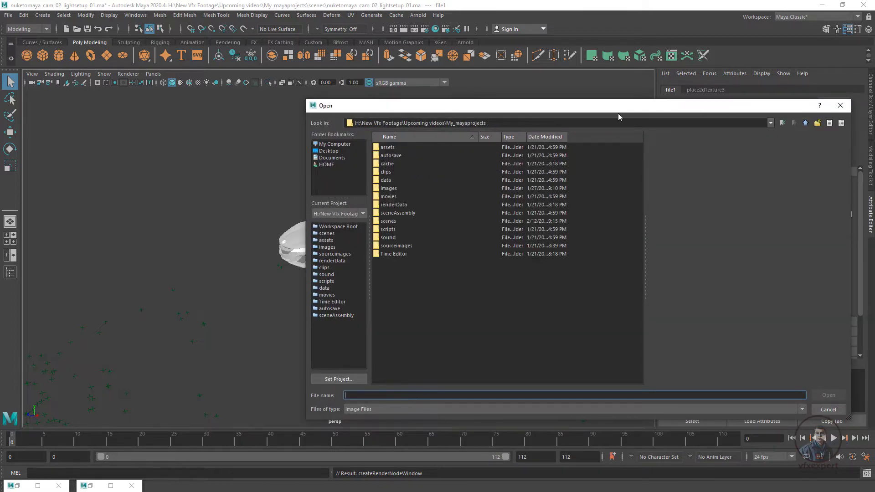
left_click(501, 123)
left_click(405, 137)
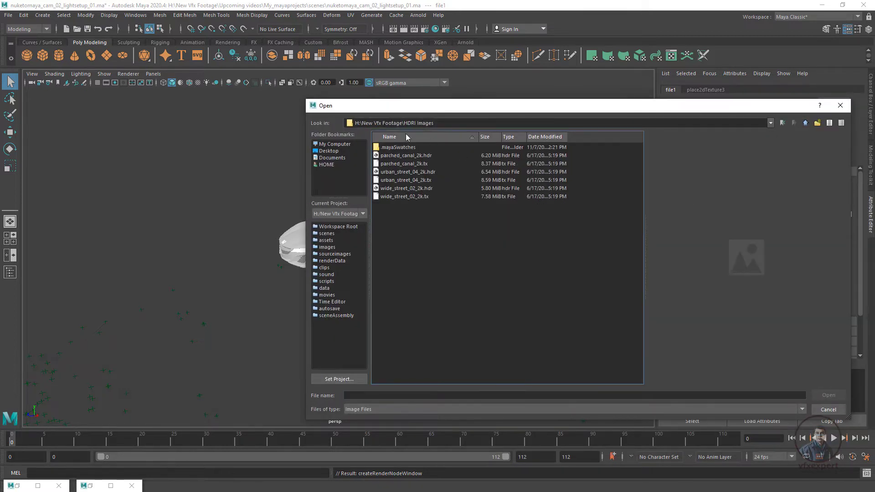
left_click(422, 172)
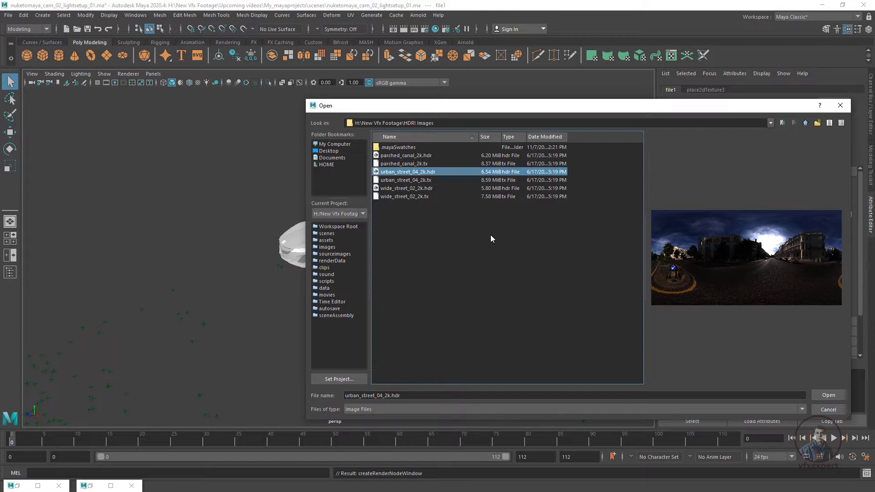
left_click(424, 188)
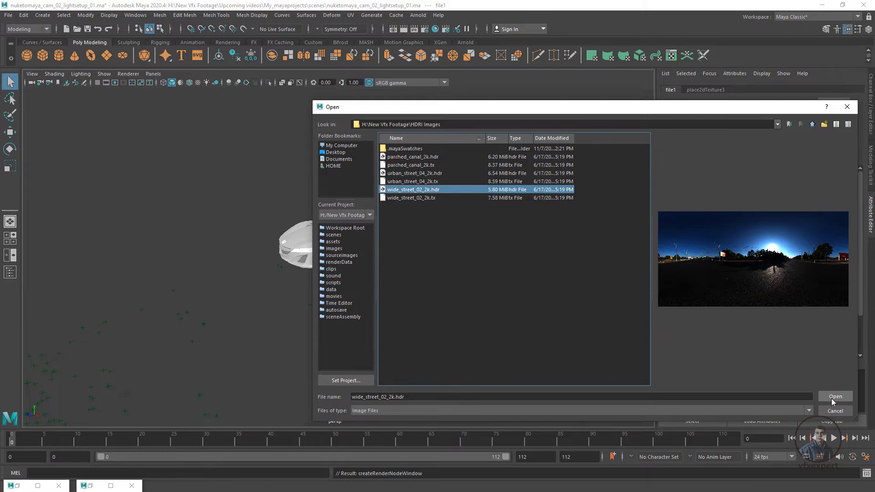
left_click(834, 396)
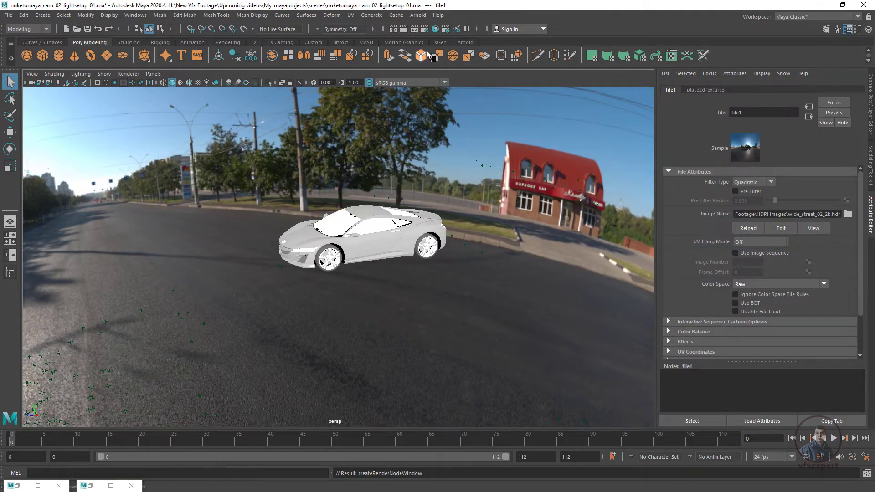
- Close the old render and start an interactive Arnold render through CameraShape1
left_click(97, 483)
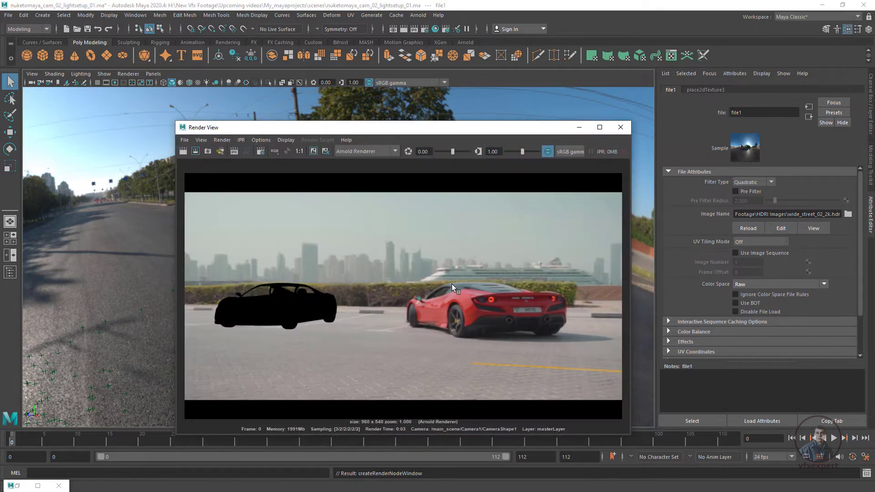
left_click(620, 128)
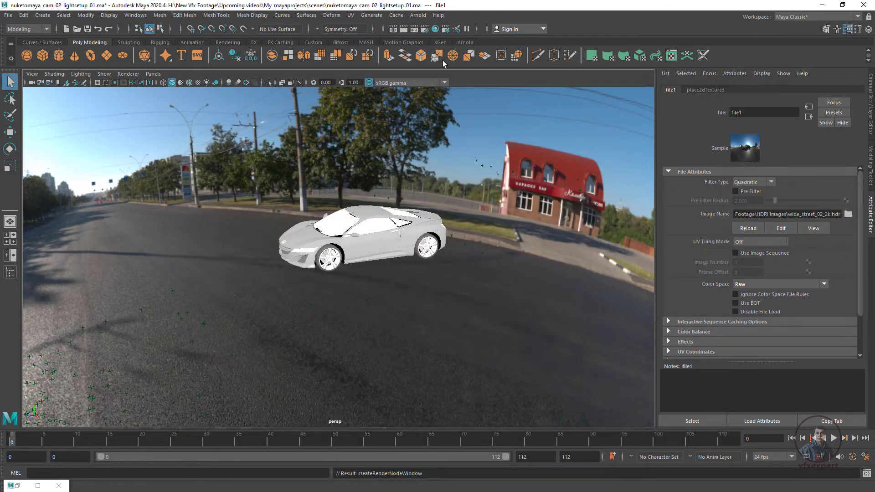
left_click(417, 15)
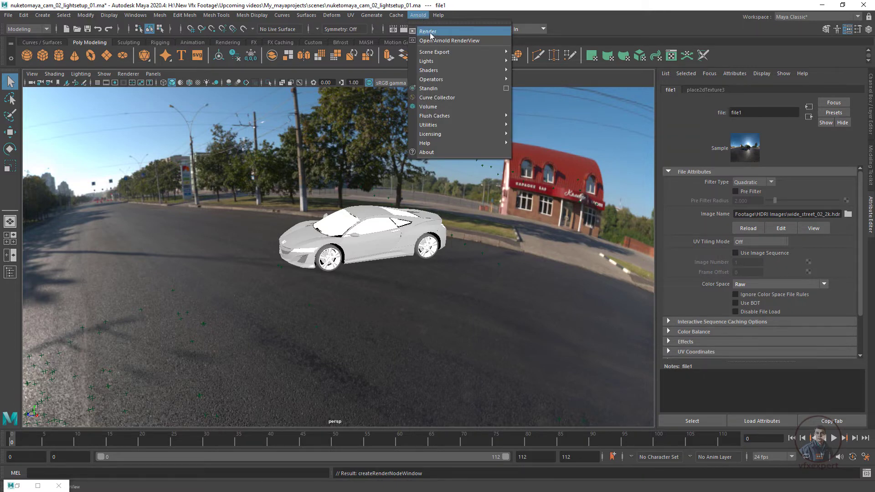
left_click(428, 32)
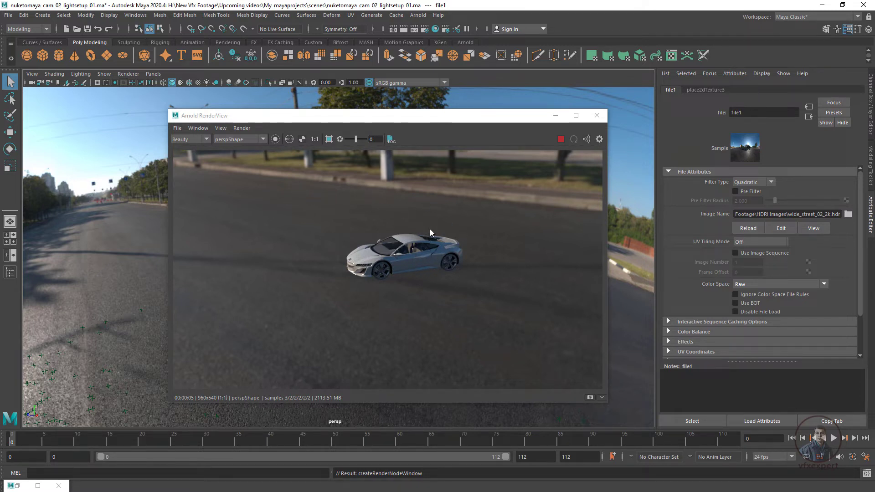
left_click(254, 141)
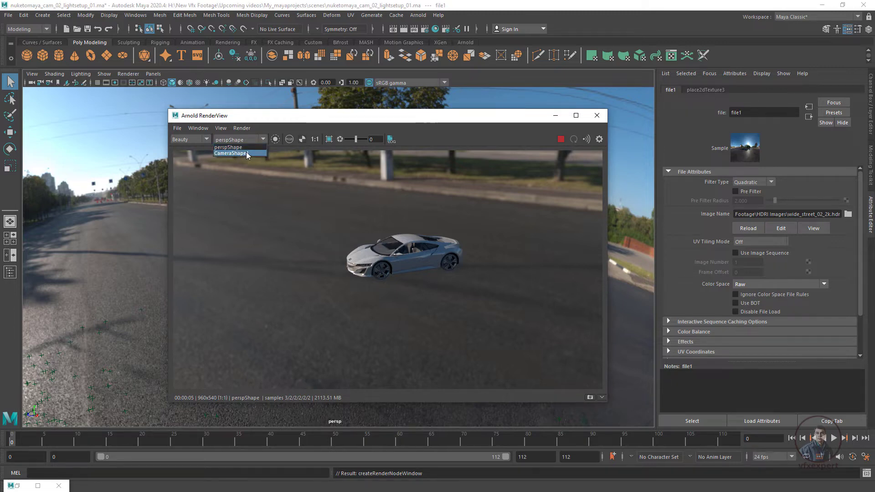
left_click(246, 153)
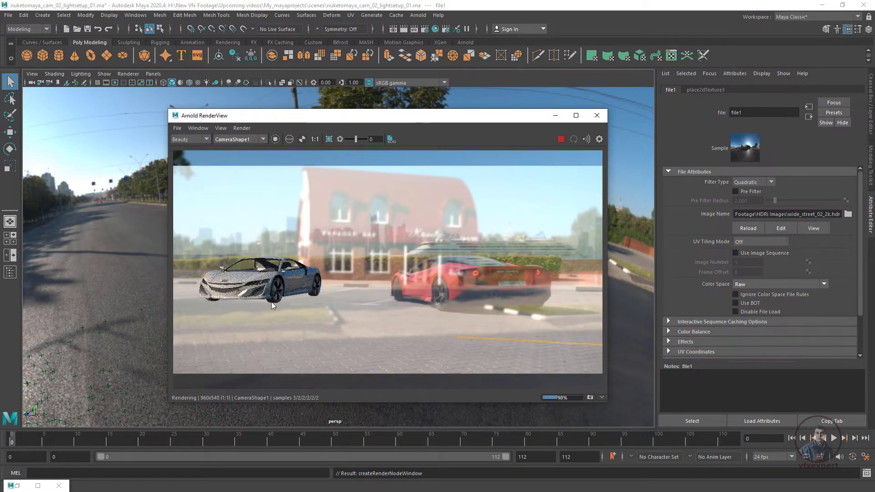
- Select the car, compare it with the HDRI-lit render preview, then minimize the preview
left_click_drag(298, 119, 523, 130)
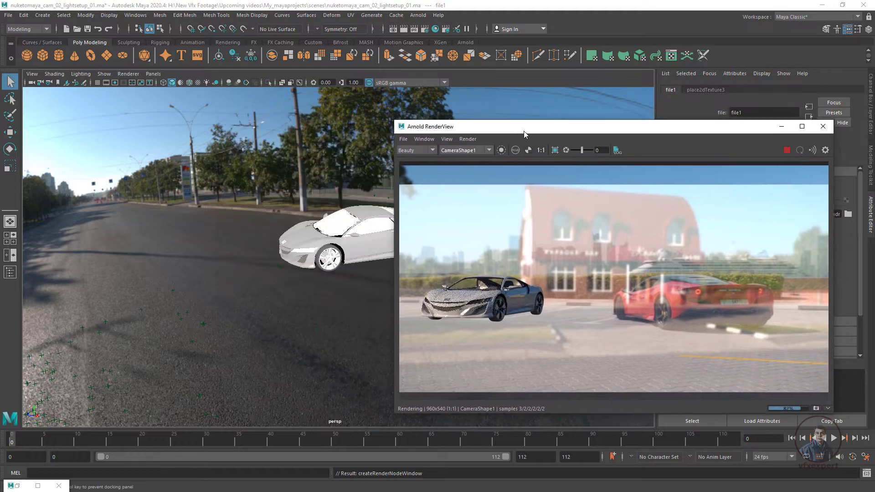
left_click(336, 261)
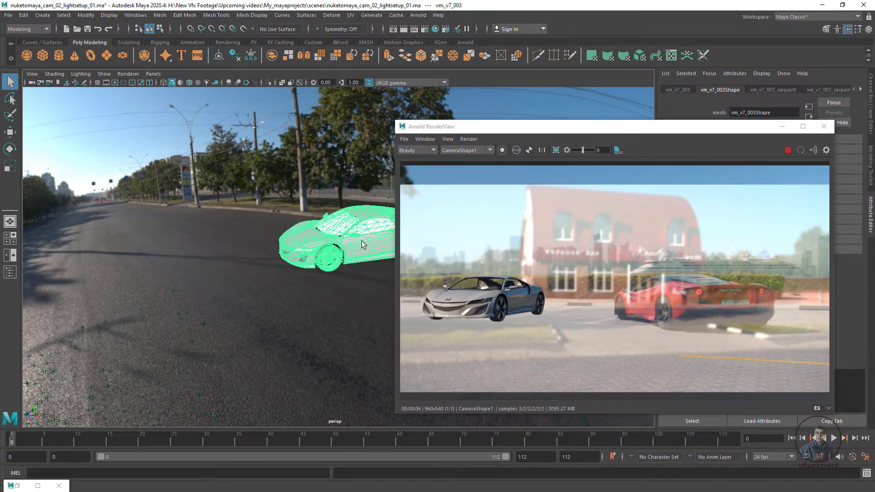
left_click_drag(686, 129, 610, 233)
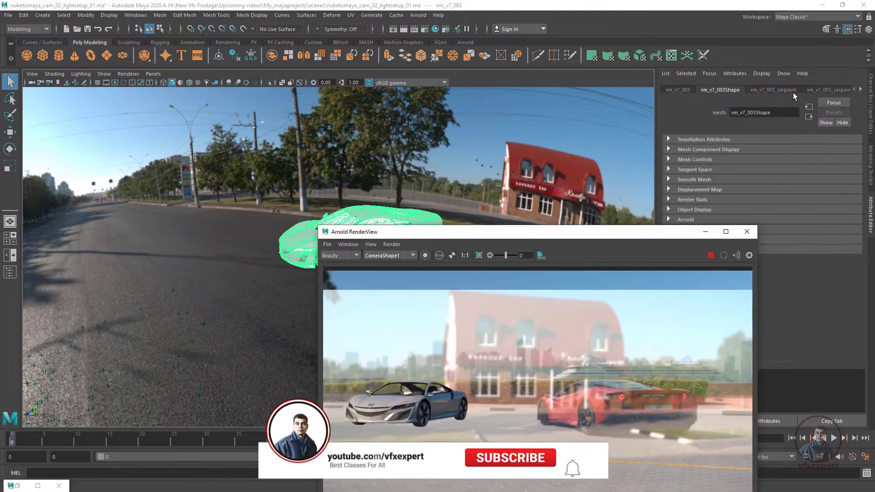
left_click_drag(476, 231, 487, 259)
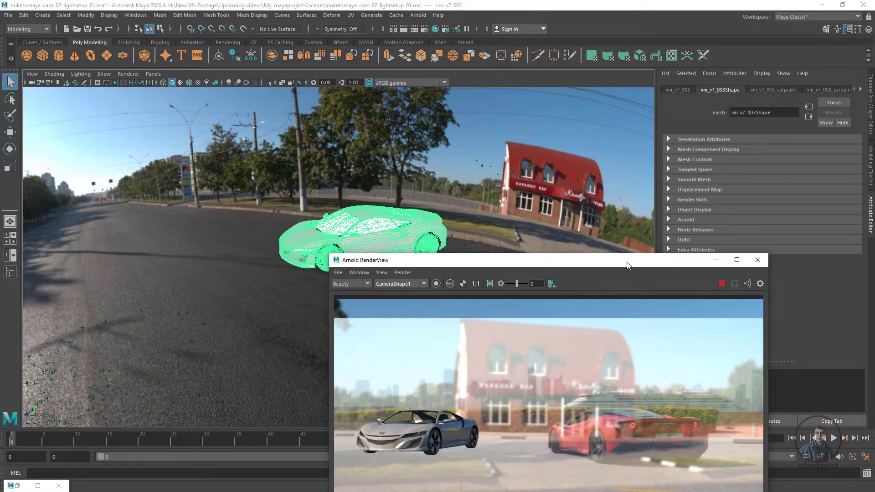
left_click_drag(622, 258, 550, 134)
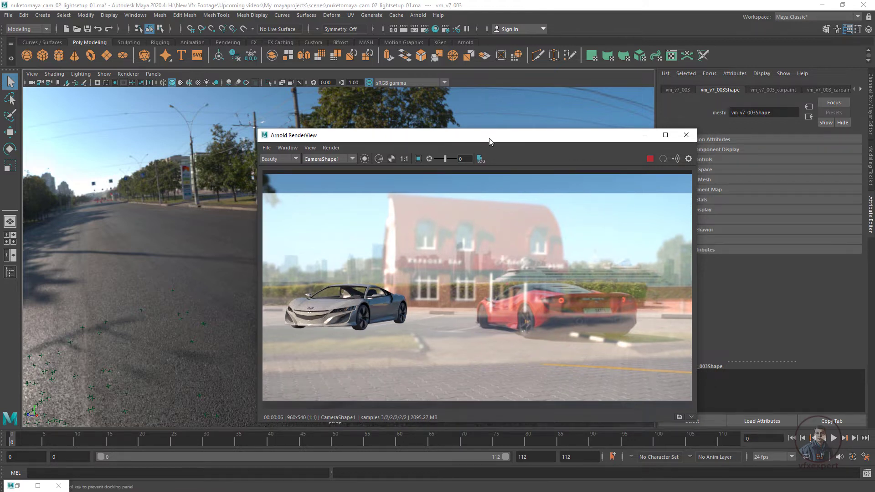
left_click_drag(480, 137, 514, 130)
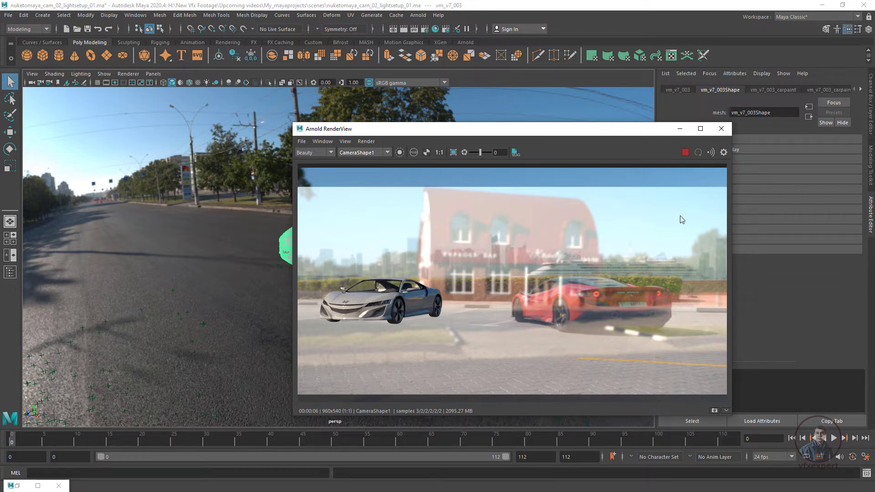
left_click(679, 132)
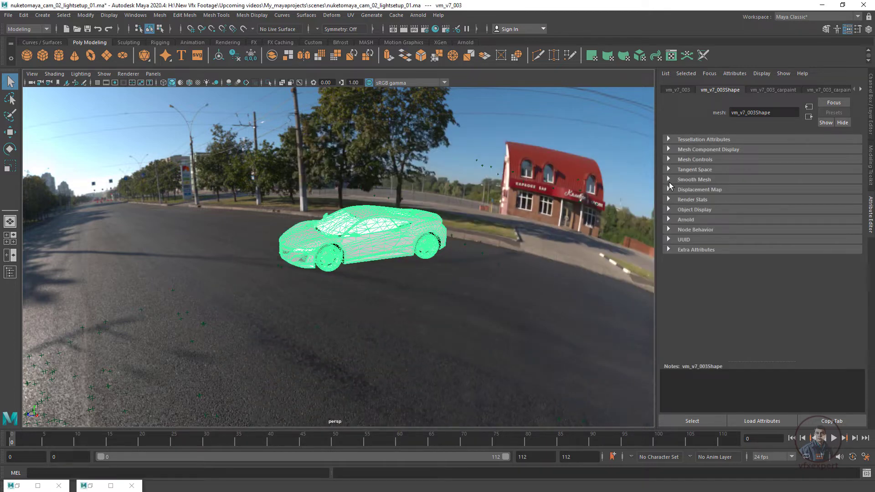
- Select the car and compare vm_v7_003_carpaint with the second carpaint material
left_click(420, 278)
left_click(384, 237)
left_click_drag(378, 316, 457, 338, "alt")
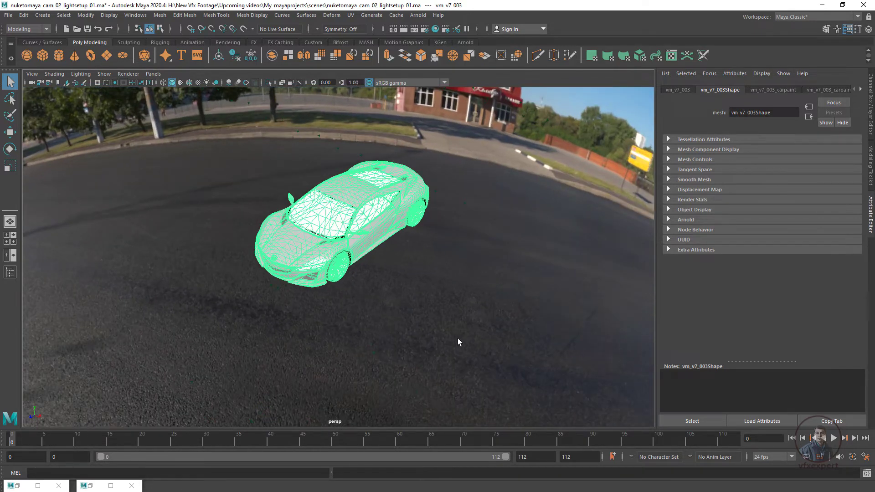
left_click(383, 269)
left_click(361, 237)
left_click(779, 90)
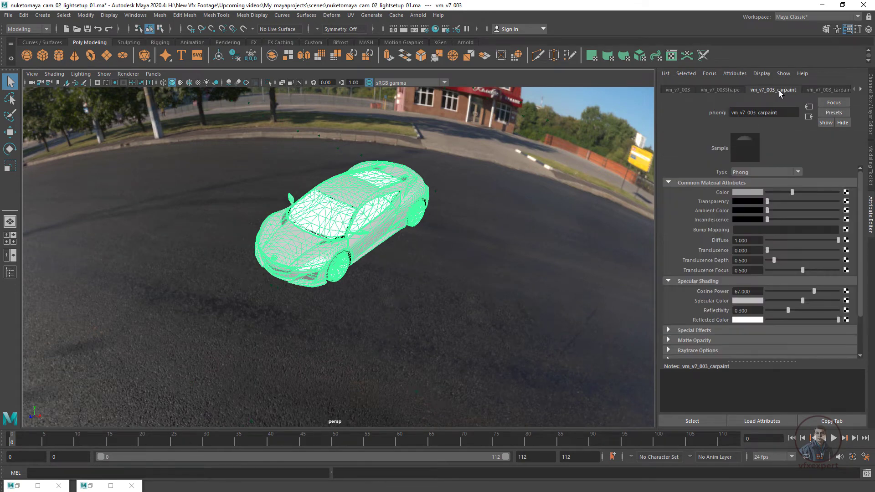
left_click(823, 90)
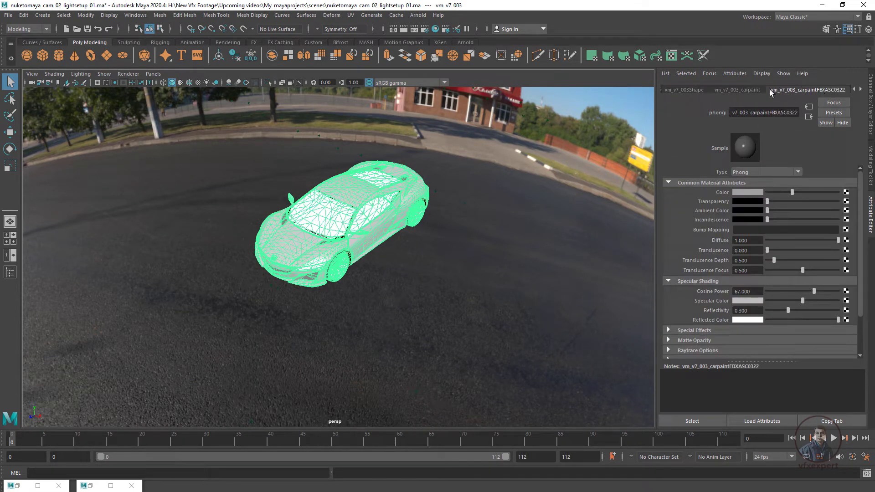
left_click(744, 90)
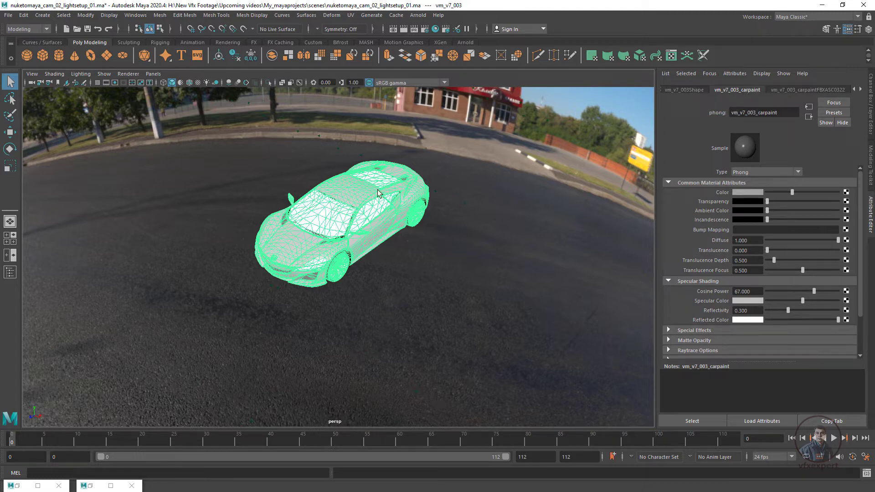
left_click(805, 91)
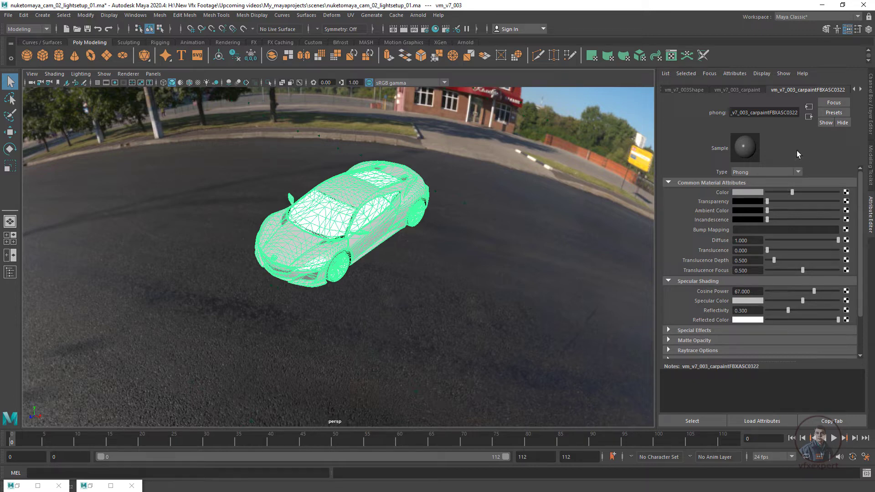
left_click(745, 90)
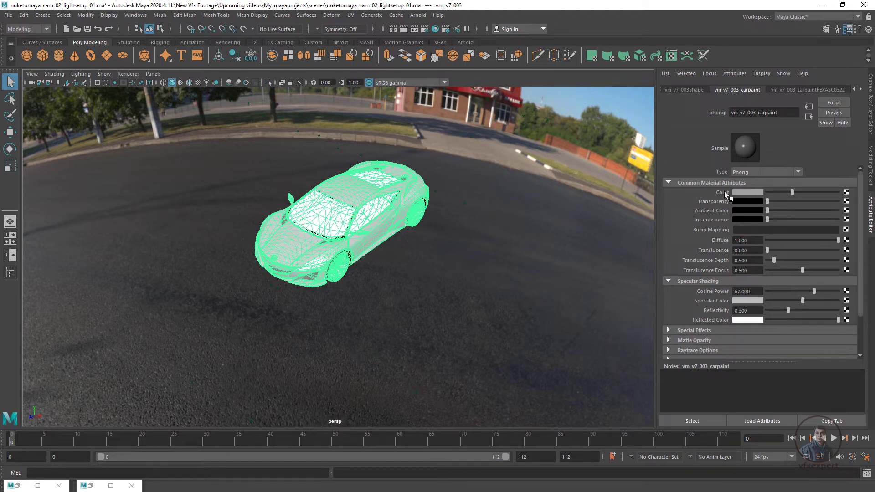
- Drag vm_v7_003_carpaint's Color slider to brighten it to white
left_click_drag(797, 194, 832, 203)
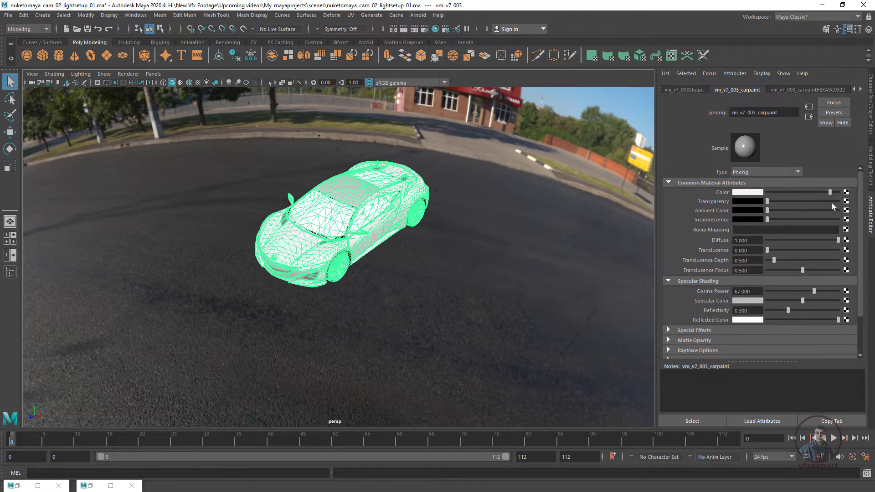
mouse_move(449, 273)
left_mouse_down("alt")
mouse_move(451, 210)
mouse_move(455, 290)
left_mouse_up("alt")
left_click(457, 286)
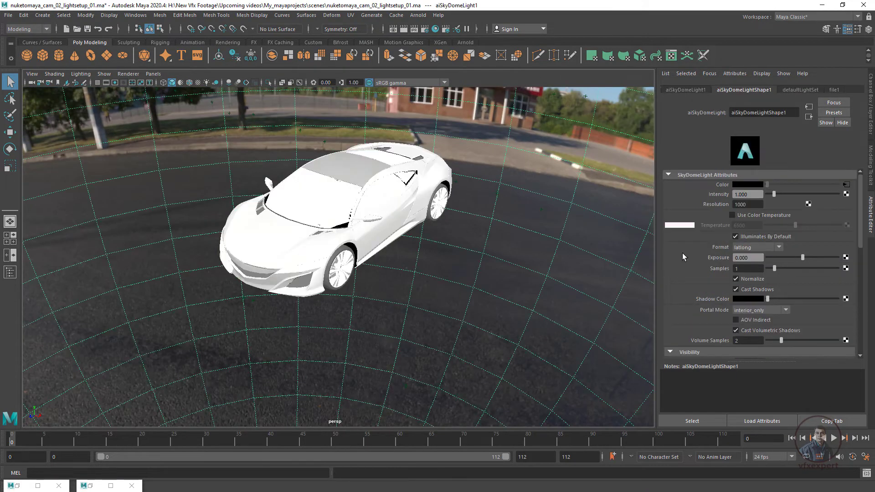
key("ctrl+z")
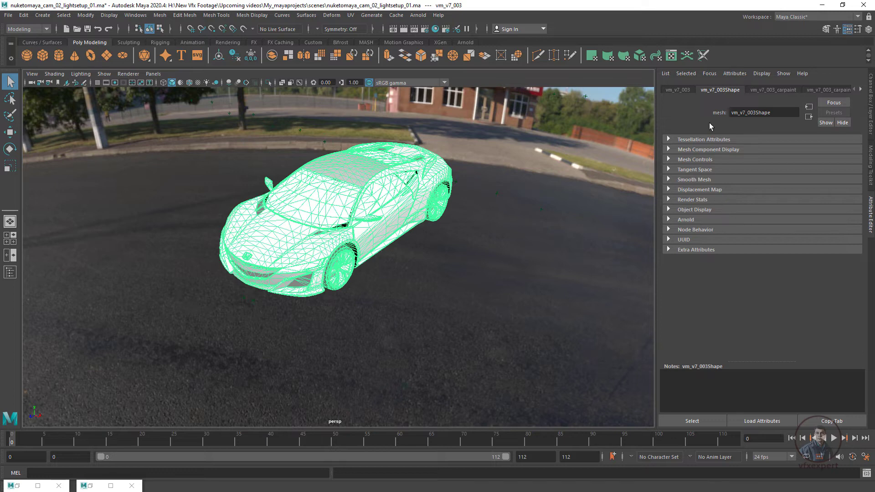
left_click(768, 89)
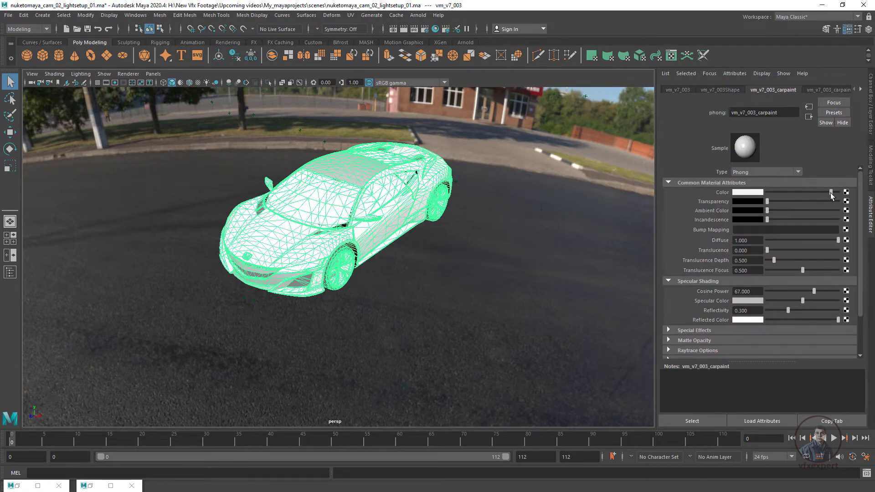
left_click_drag(830, 192, 809, 195)
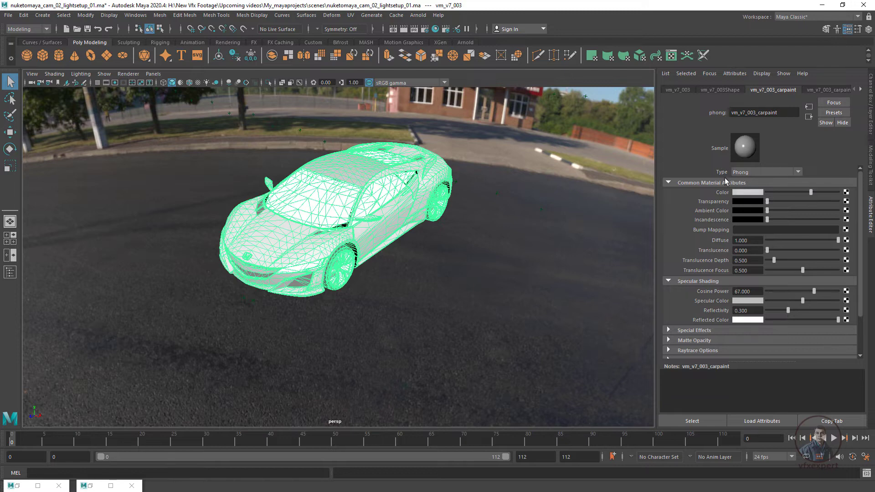
- Set the second carpaint material's colour to mid grey, then return to vm_v7_003_carpaint
left_click(821, 92)
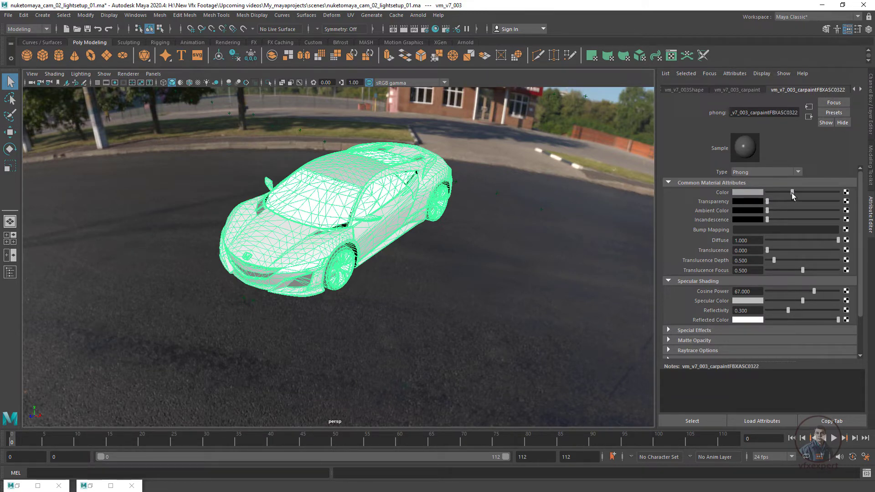
mouse_move(791, 193)
left_mouse_down()
mouse_move(806, 195)
mouse_move(786, 198)
left_mouse_up()
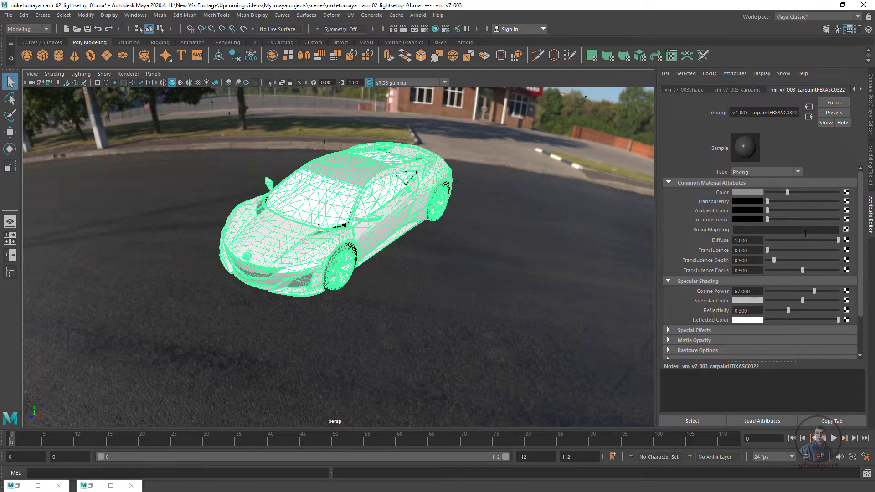
left_click(683, 90)
left_click(779, 91)
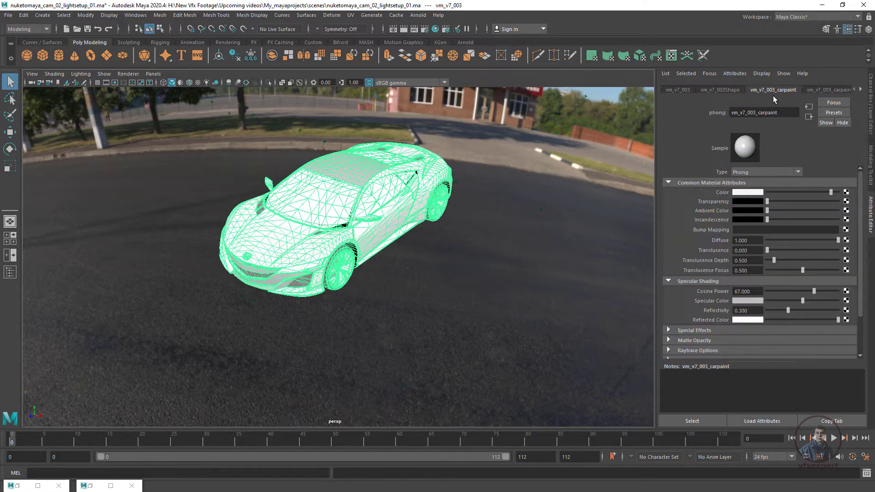
- Change the carpaint material's Type from Phong to Ai Car Paint
left_click(791, 172)
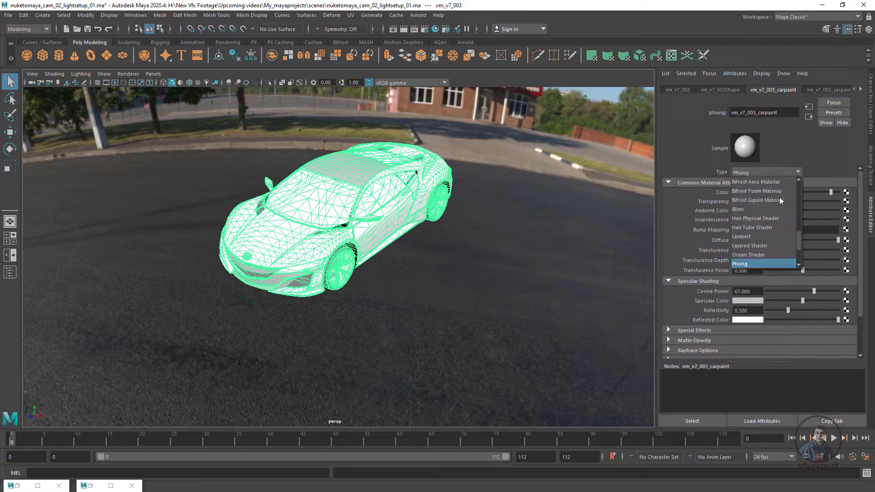
left_click_drag(802, 216, 802, 207)
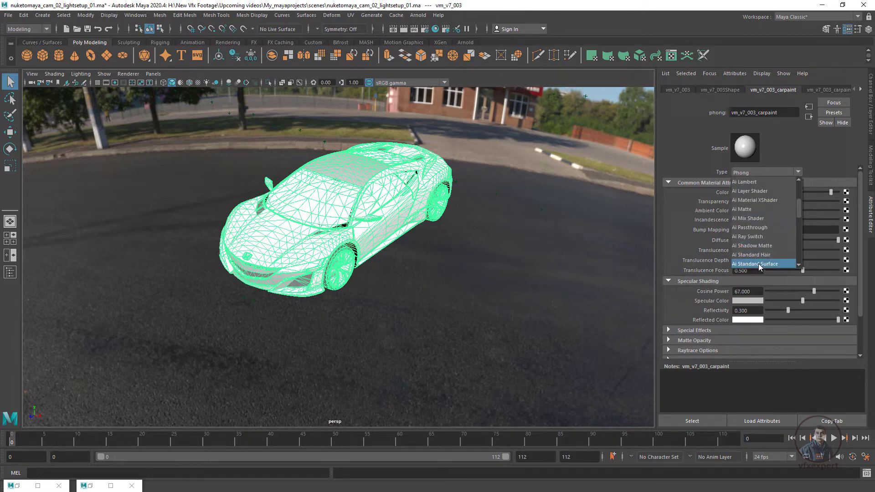
left_click_drag(801, 216, 800, 201)
left_click_drag(800, 201, 799, 197)
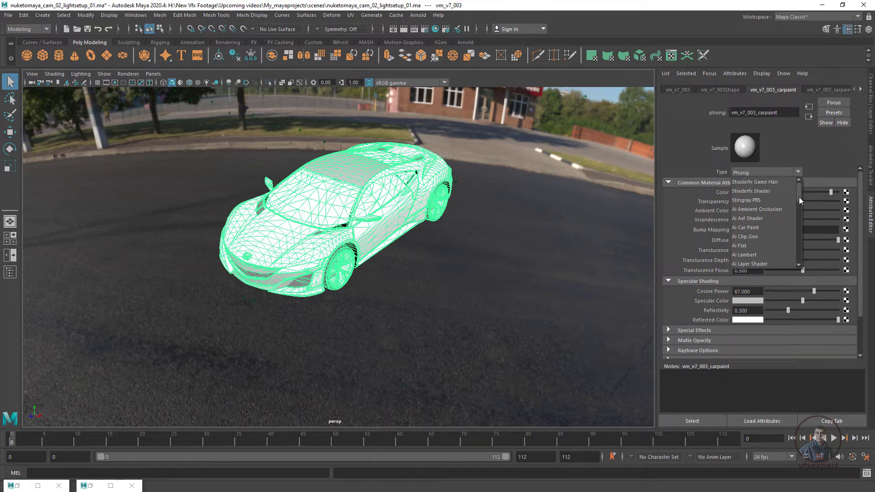
left_click(748, 228)
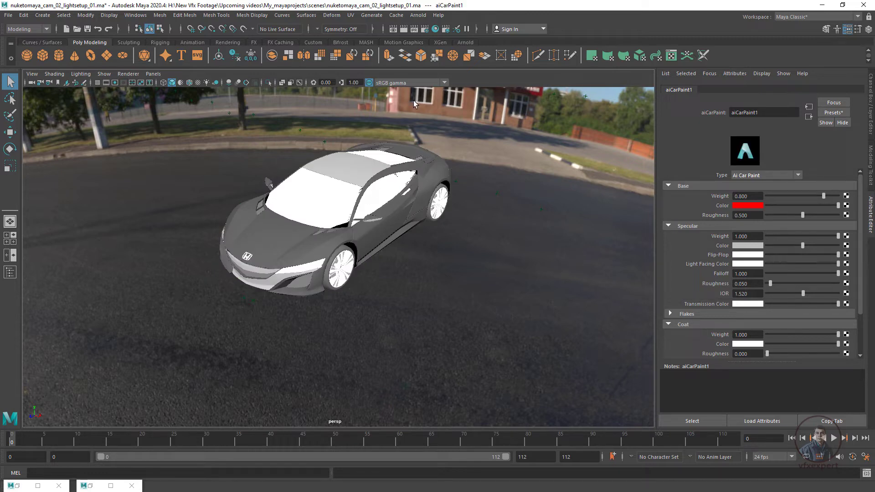
left_click(96, 485)
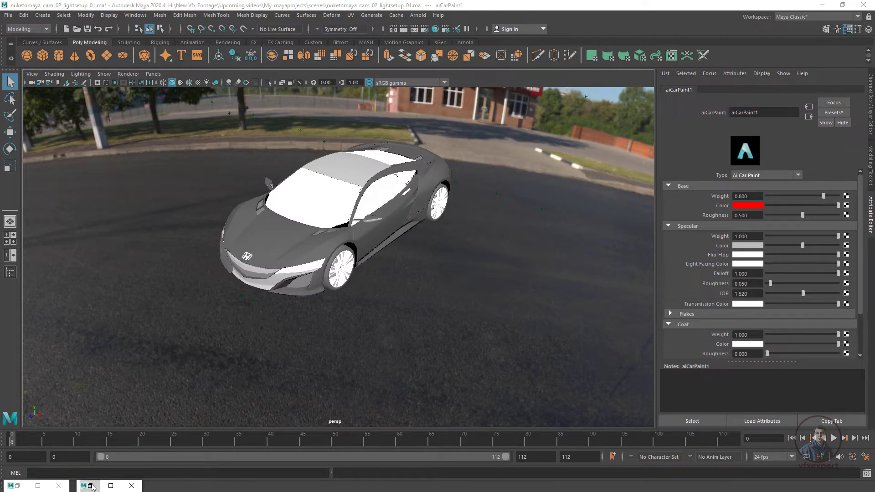
- Reposition the Arnold RenderView showing the red-painted car, then open the Outliner
left_click_drag(537, 133, 465, 90)
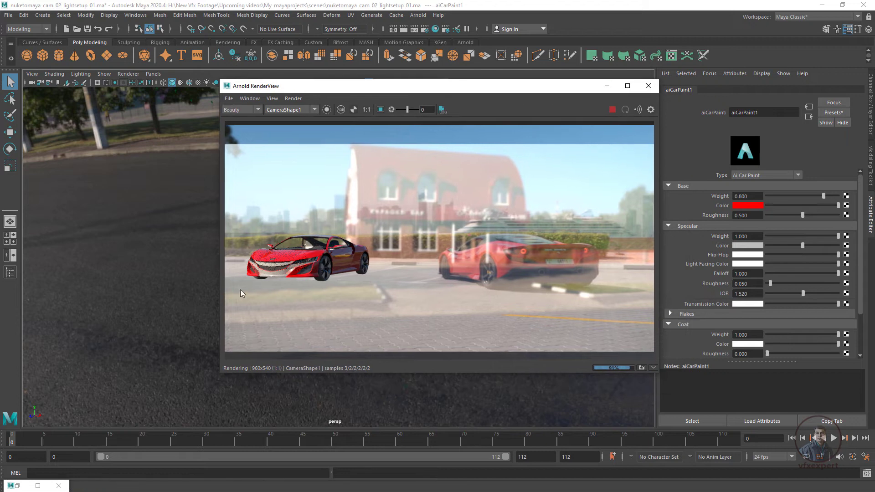
scroll(428, 259, "down", 2)
scroll(377, 250, "up", 1)
left_click_drag(409, 90, 423, 110)
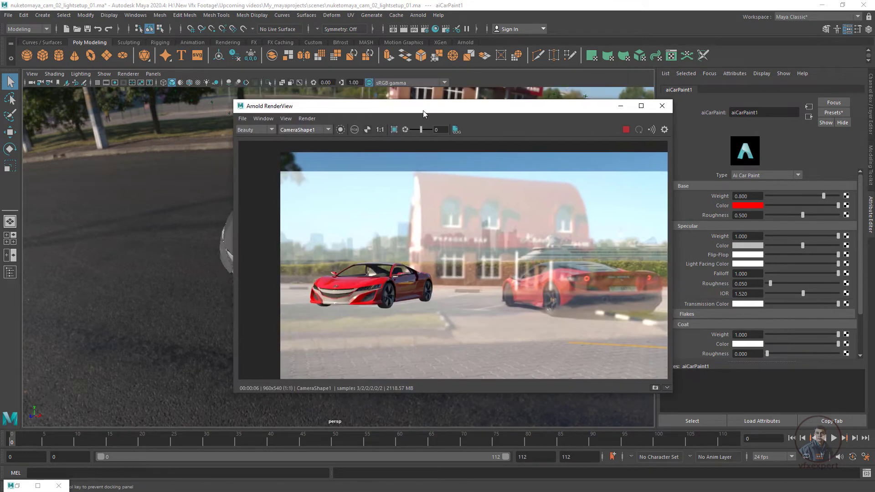
left_click_drag(539, 106, 482, 91)
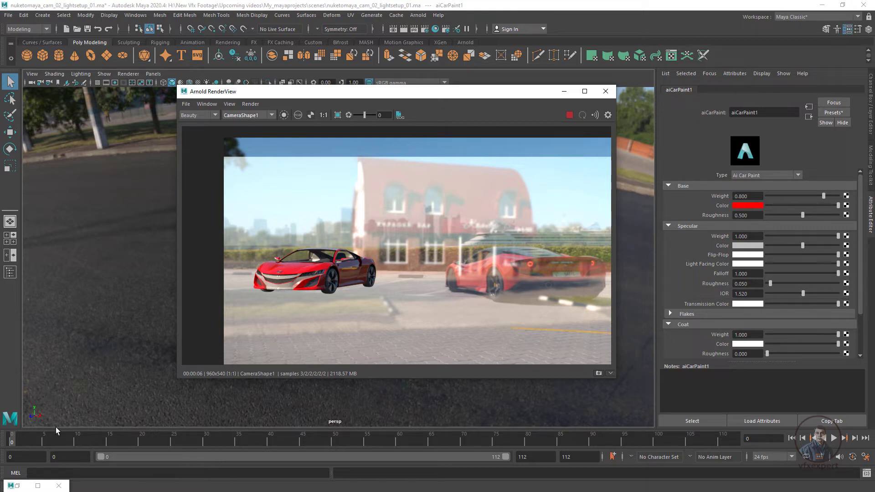
left_click(17, 485)
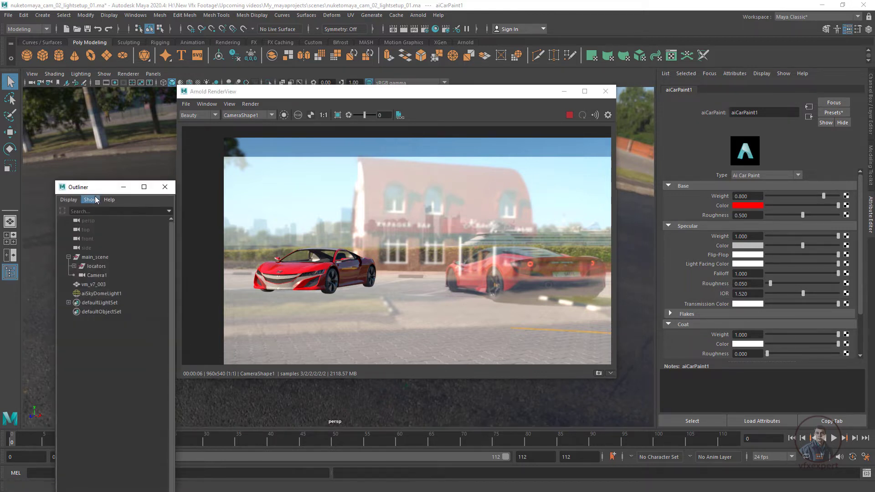
- Set aiSkyDomeLight1's Camera visibility to 0 to hide the HDRI from the render
left_click(101, 293)
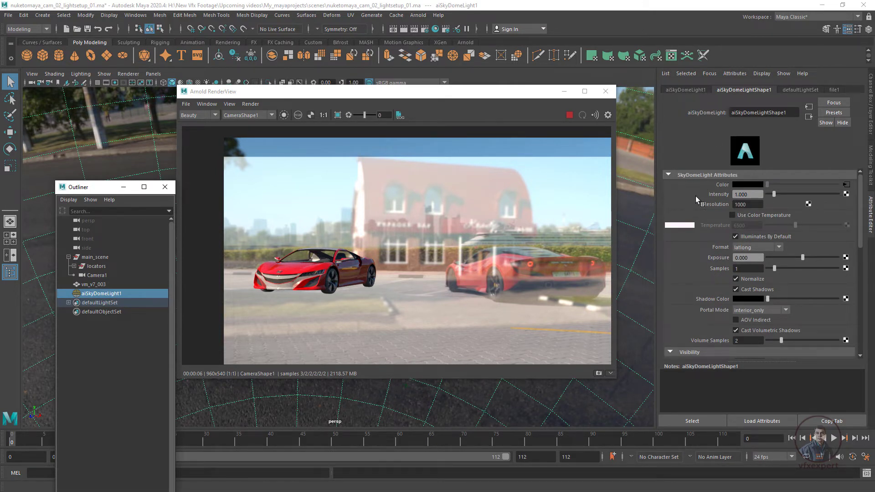
left_click_drag(860, 235, 852, 264)
scroll(691, 254, "down", 2)
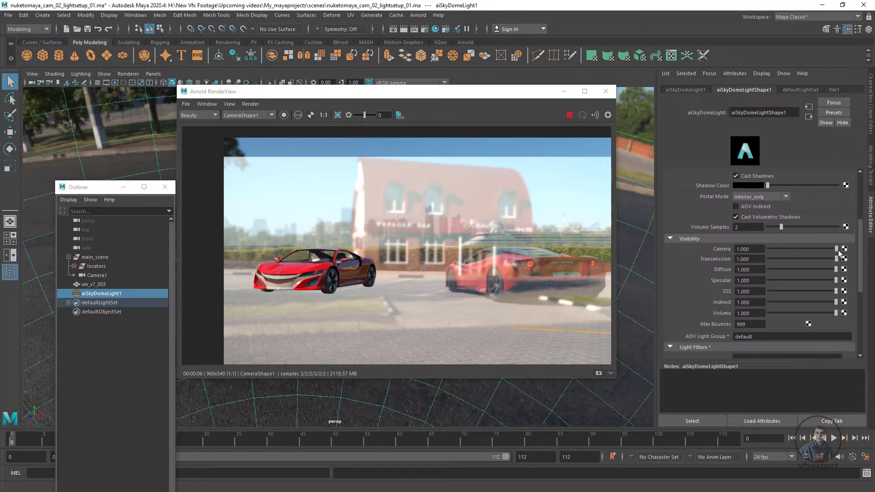
left_click_drag(836, 254, 759, 250)
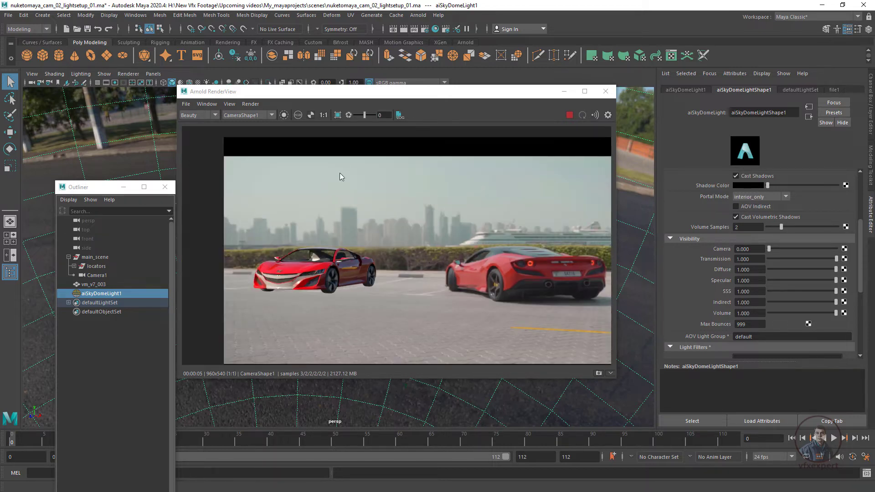
- Review the red car over the parking-lot plate, zooming in and back, then minimize RenderView
left_click_drag(369, 92, 490, 93)
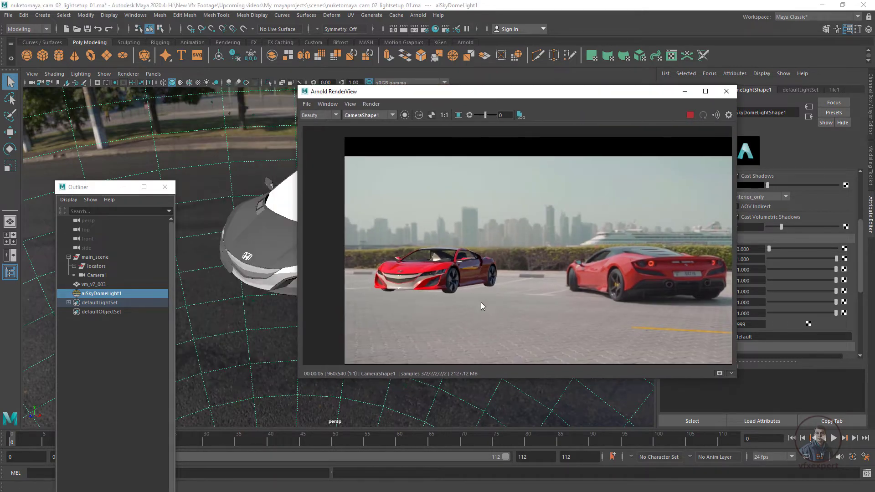
scroll(416, 286, "up", 2)
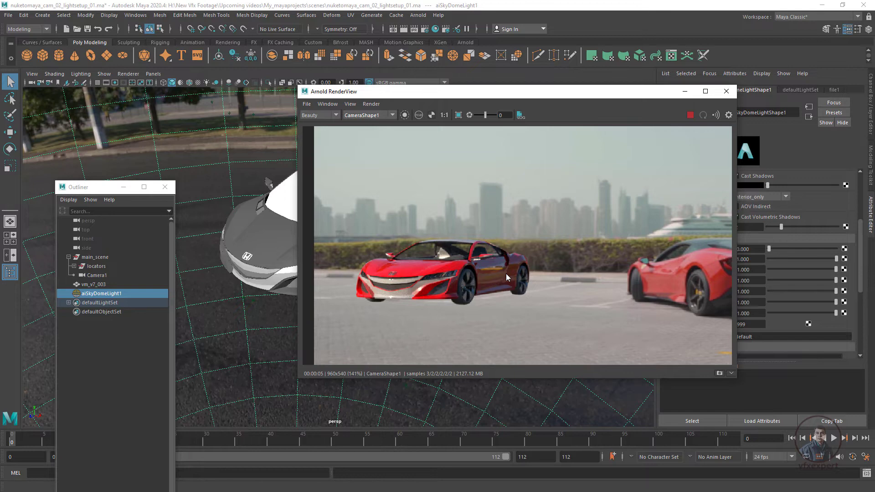
scroll(505, 274, "down", 2)
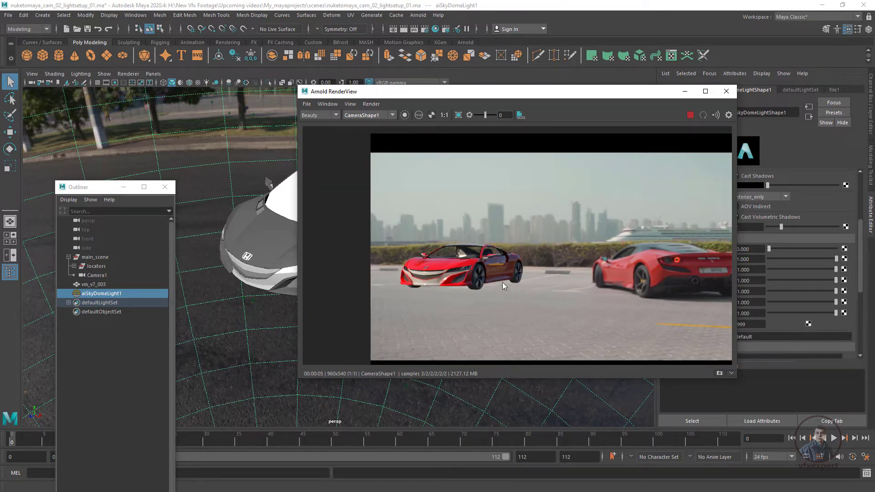
left_click(684, 91)
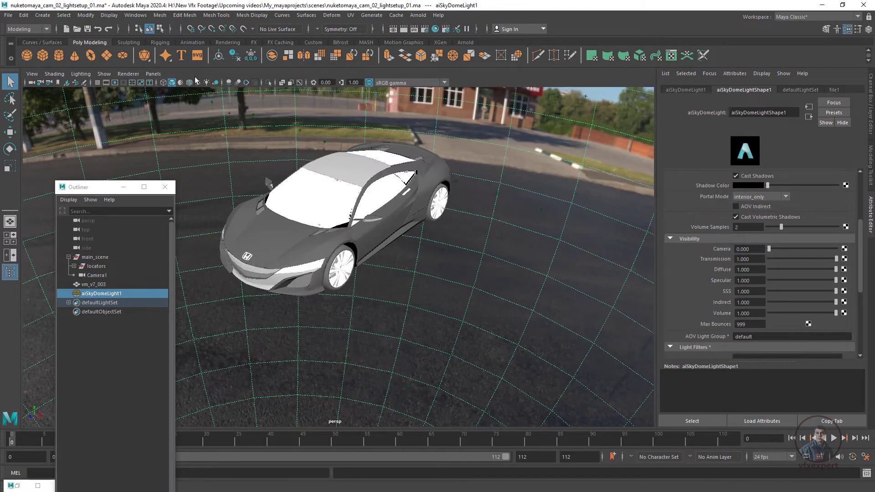
- Look through Camera1 in the viewport
left_click(153, 74)
mouse_move(188, 85)
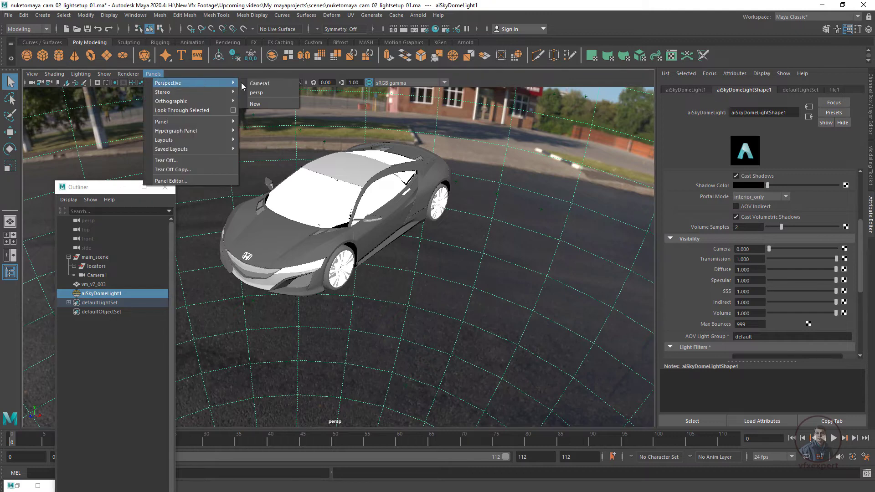
left_click(259, 83)
- Uncheck LOD Visibility under aiSkyDomeLight1's Display options, then move the Outliner aside
left_click(325, 200)
left_click(101, 293)
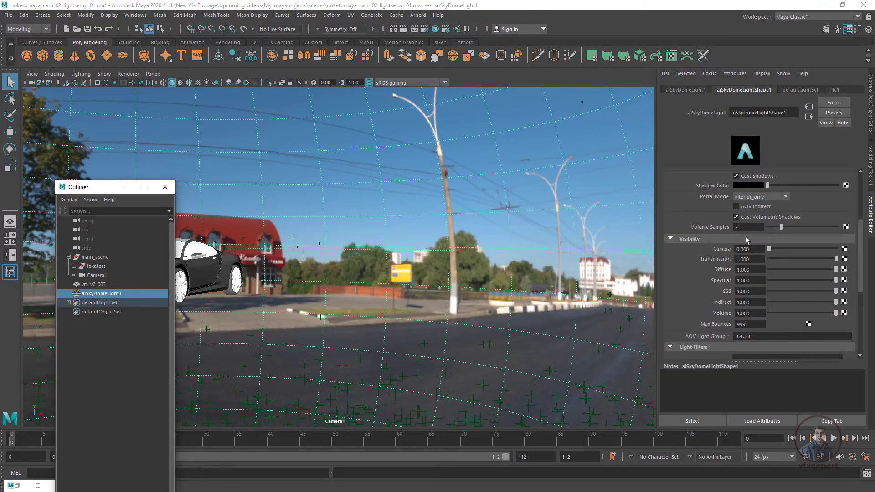
left_click(687, 90)
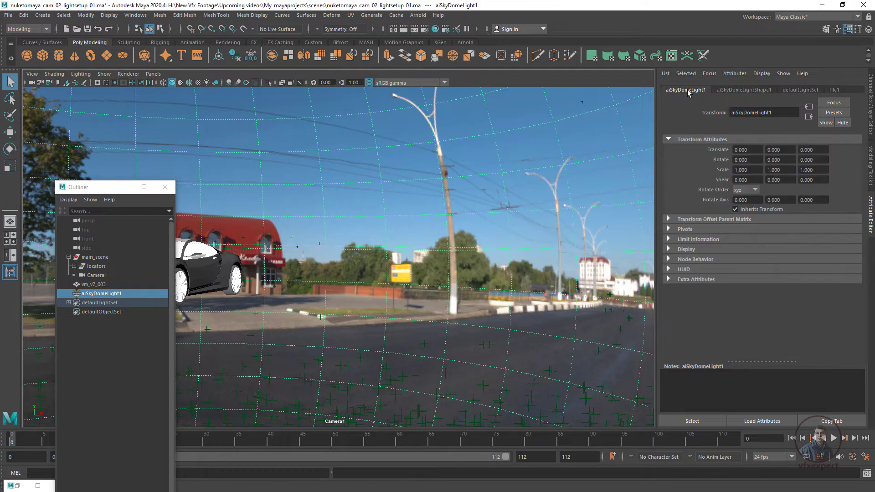
left_click(668, 249)
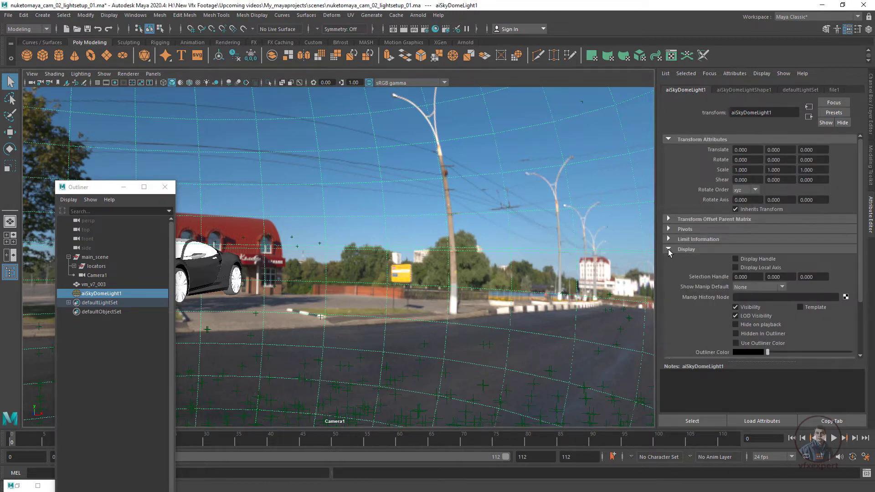
left_click(735, 315)
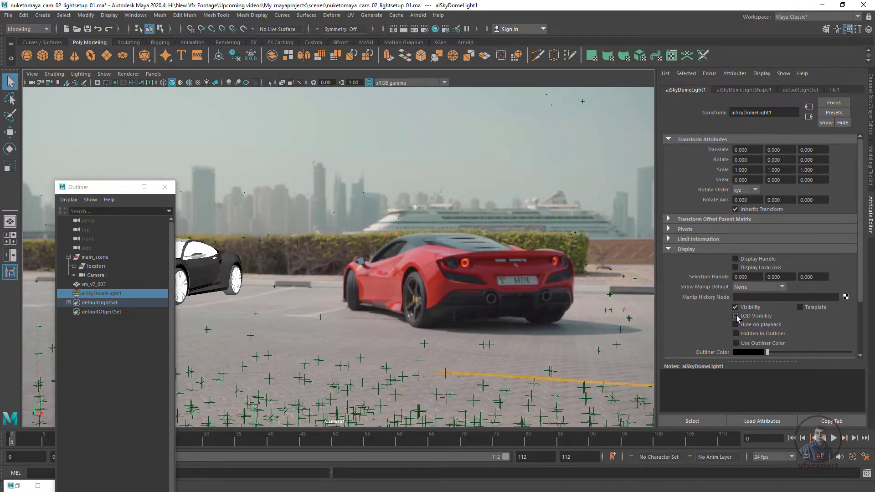
left_click_drag(87, 187, 335, 363)
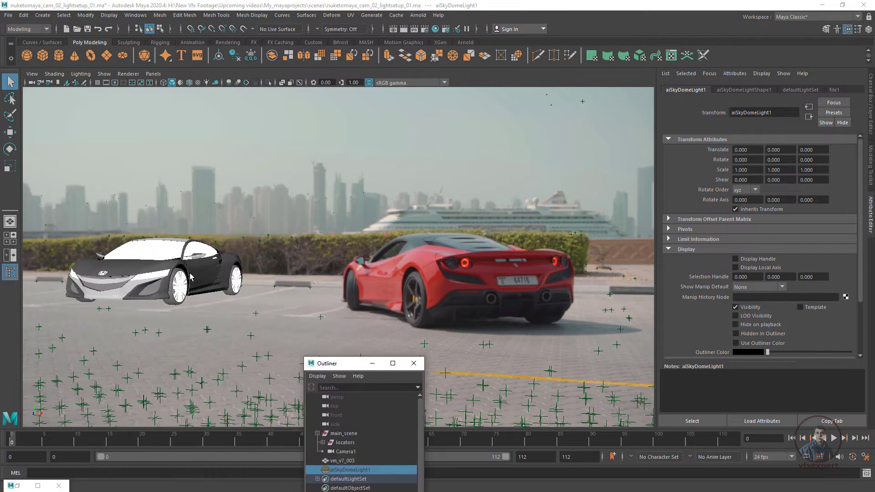
- Render the camera view twice with Arnold, finding the car rendered as a black silhouette
left_click(191, 276)
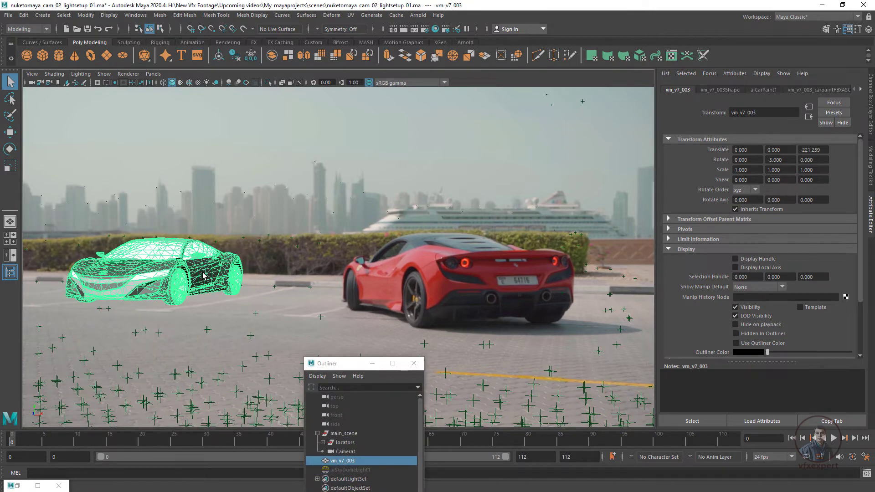
left_click(257, 298)
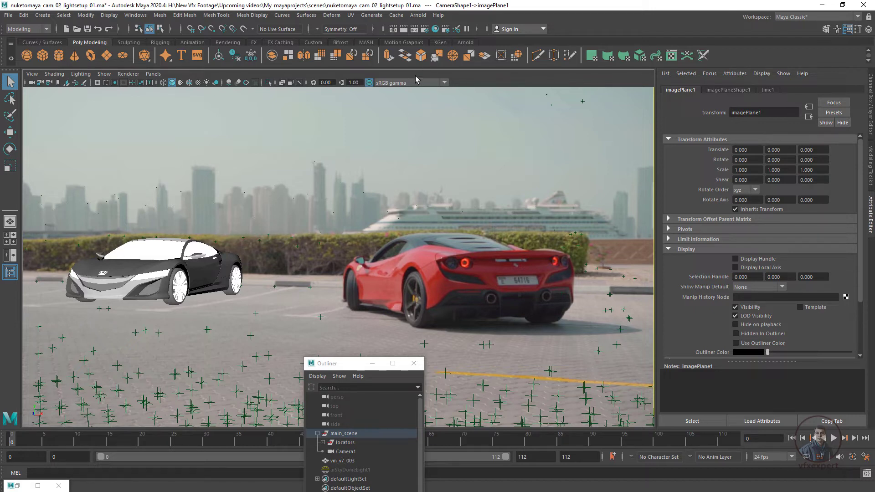
left_click(418, 15)
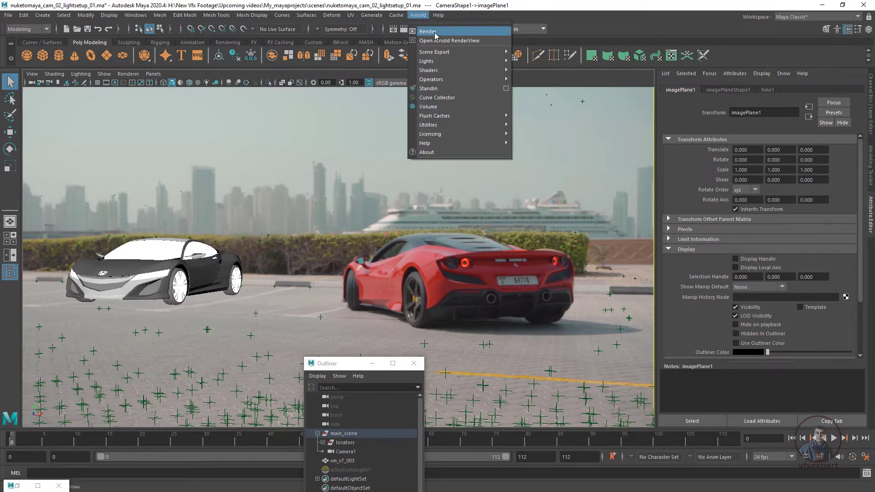
left_click(433, 31)
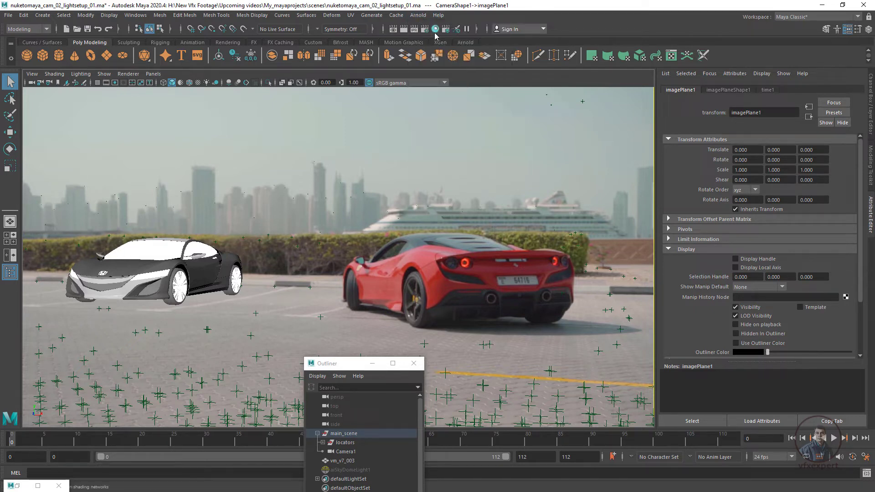
left_click(22, 483)
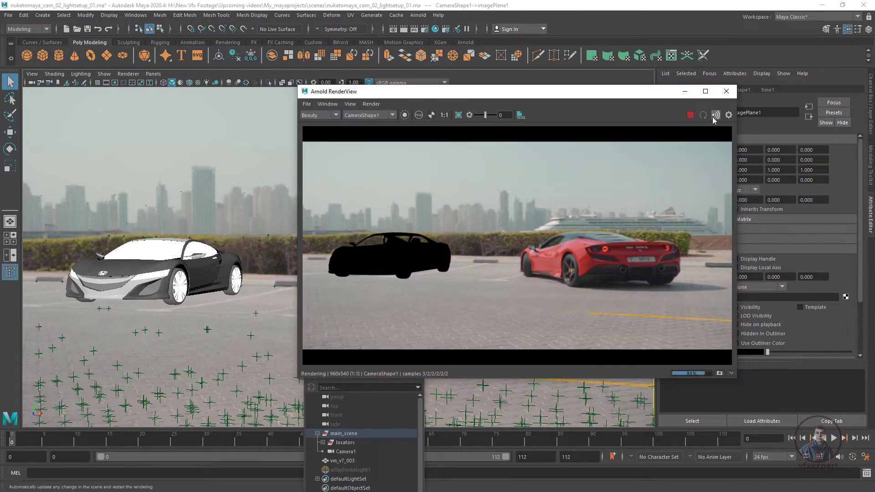
left_click(733, 95)
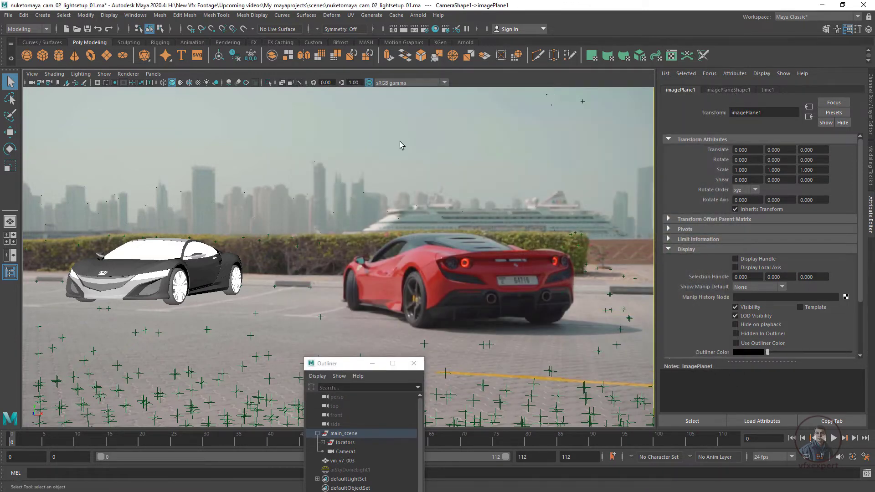
left_click(418, 15)
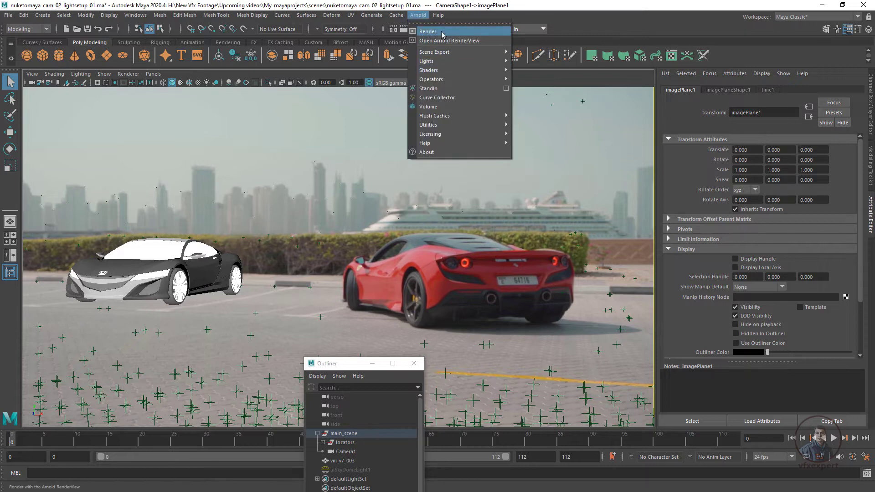
left_click(431, 32)
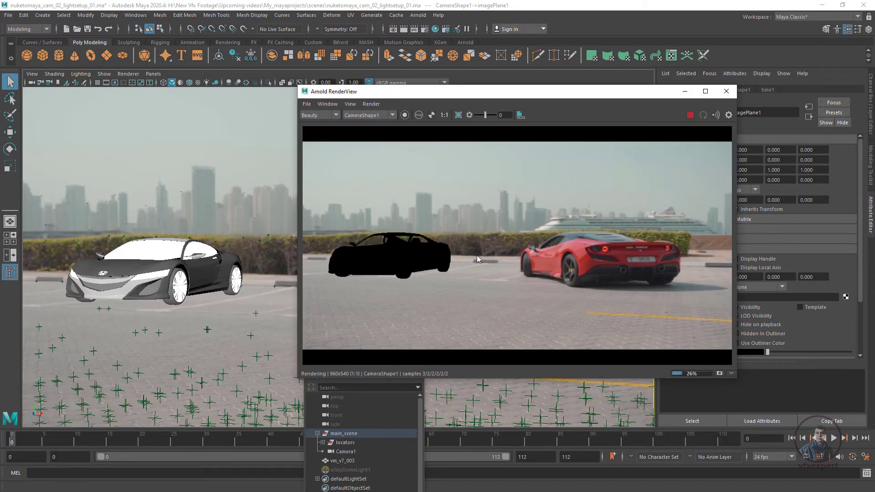
- Select aiSkyDomeLight1 in the Outliner and re-enable its LOD Visibility under Display
left_click(350, 372)
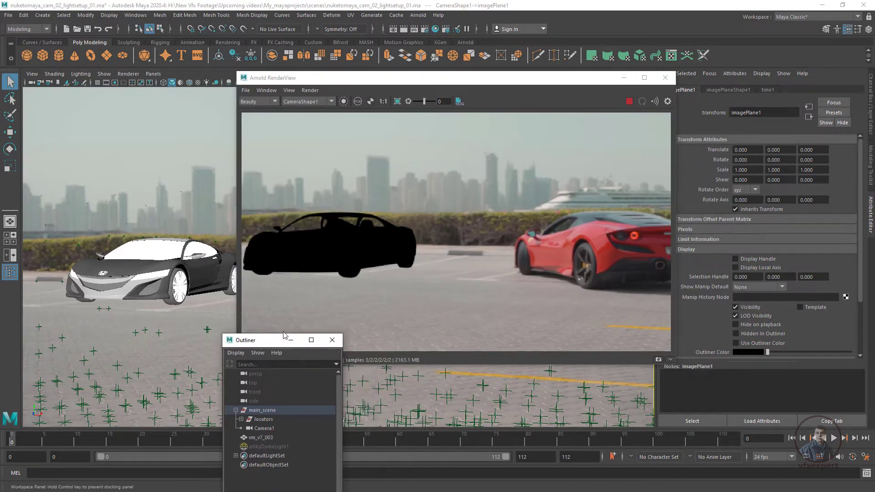
left_click(292, 416)
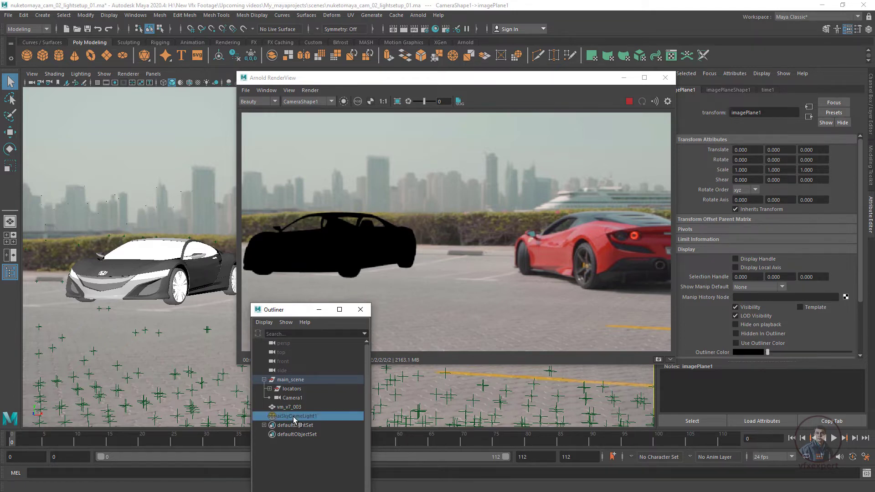
left_click(735, 317)
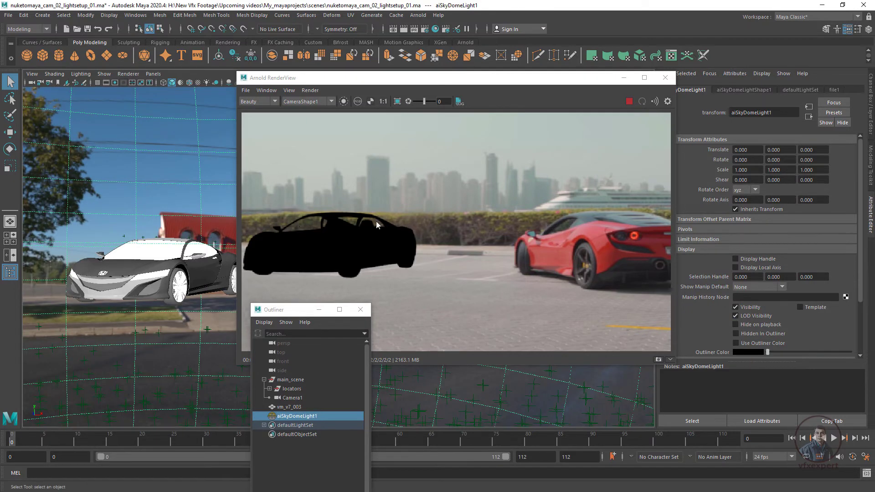
left_click(665, 77)
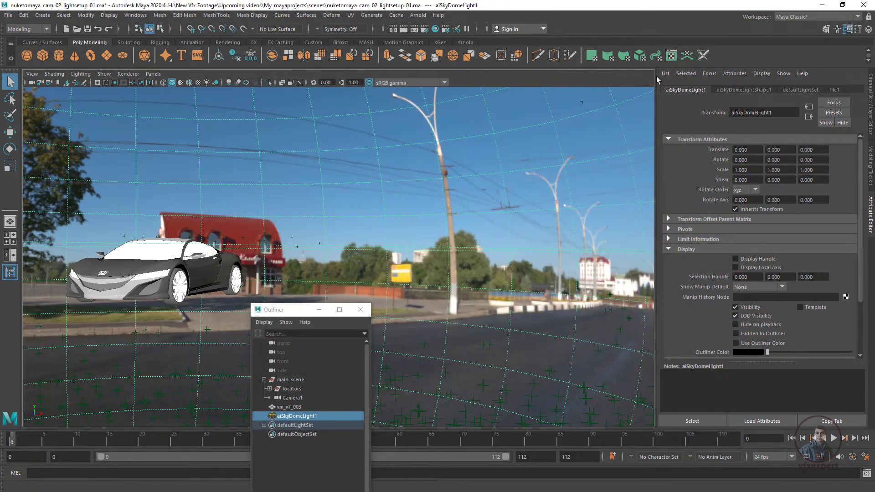
- Render Camera1 with Arnold under the sky dome lighting, then rearrange the RenderView and Outliner windows
left_click(418, 15)
left_click(439, 37)
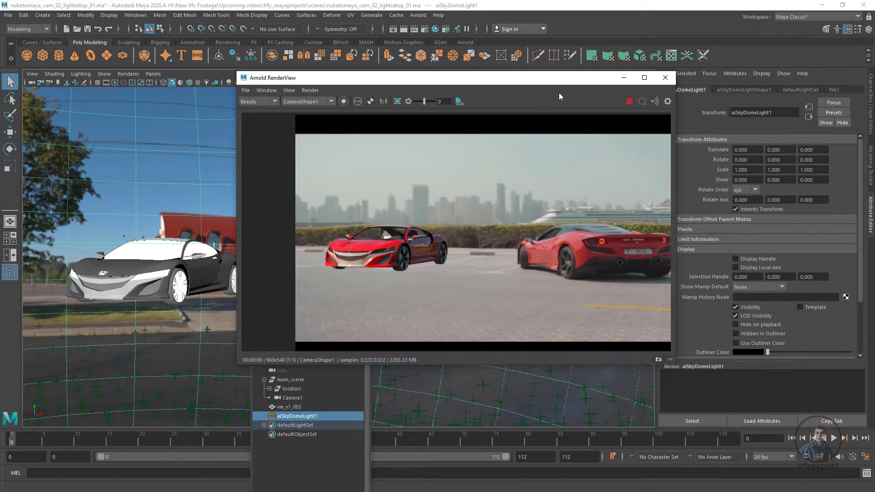
left_click_drag(557, 85, 568, 131)
left_click_drag(337, 129, 441, 152)
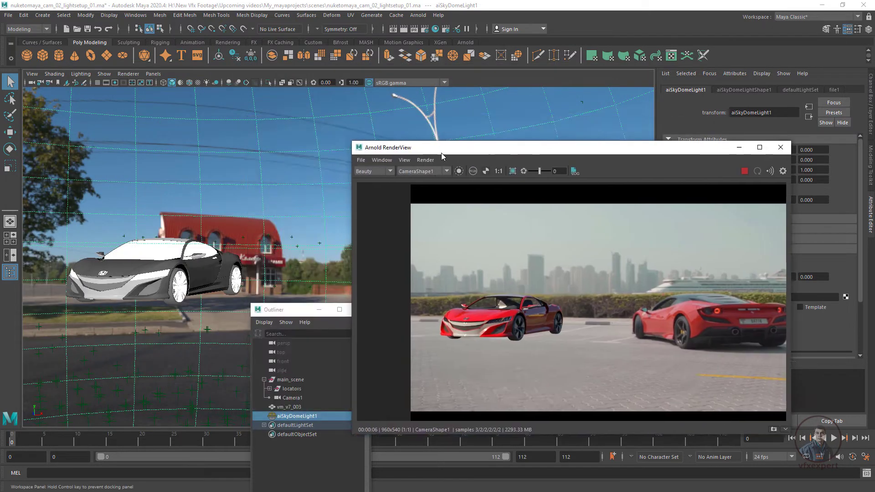
left_click_drag(299, 314, 105, 127)
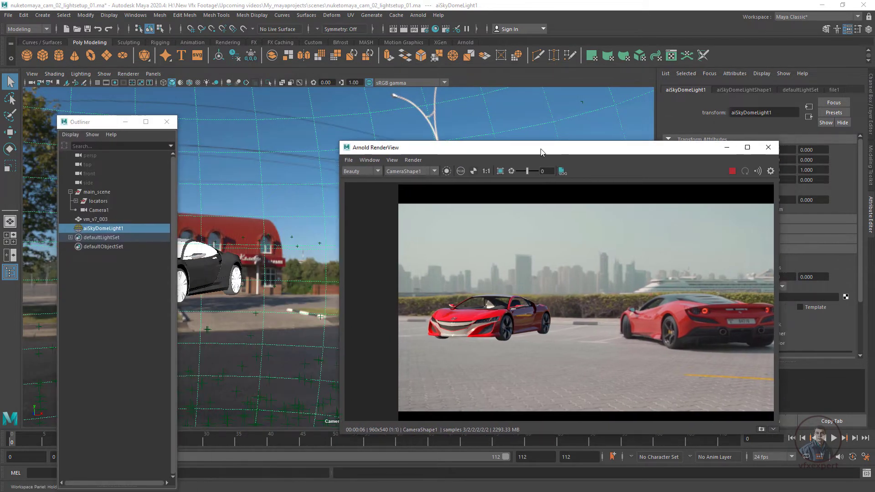
- Select Camera1 and fit imagePlaneShape1 to the resolution gate under Placement
left_click_drag(546, 148, 389, 102)
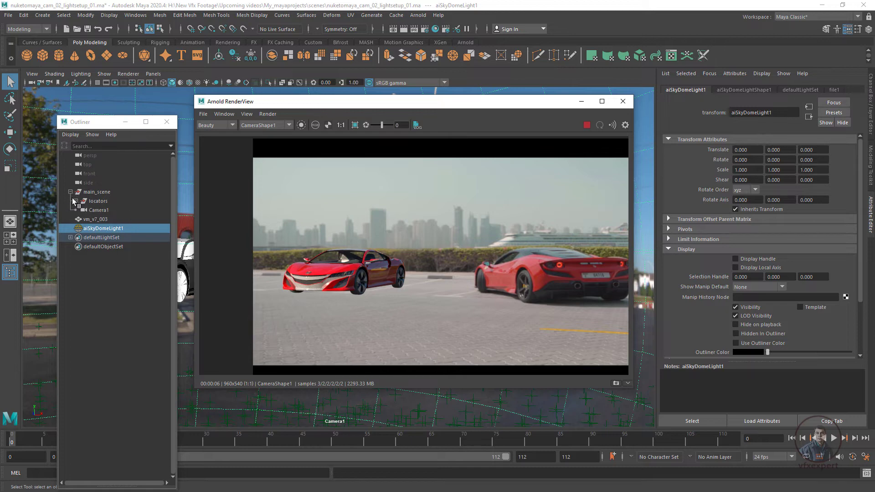
left_click(96, 210)
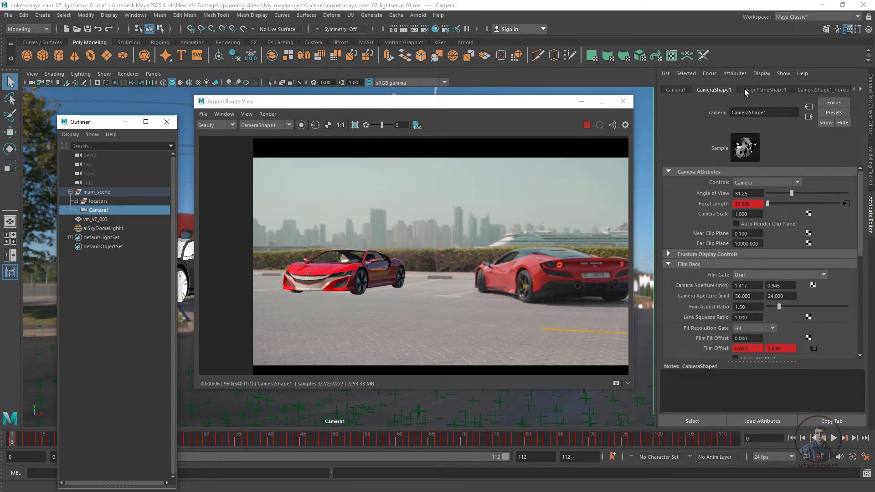
left_click(773, 90)
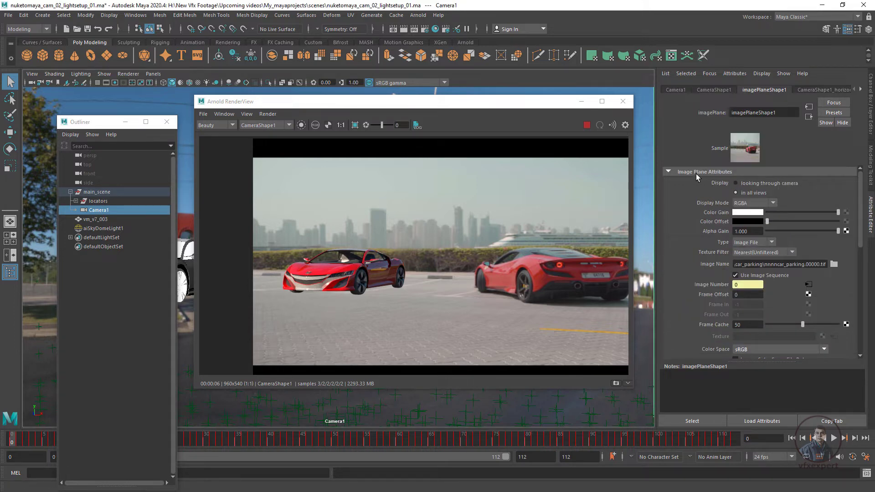
left_click(668, 172)
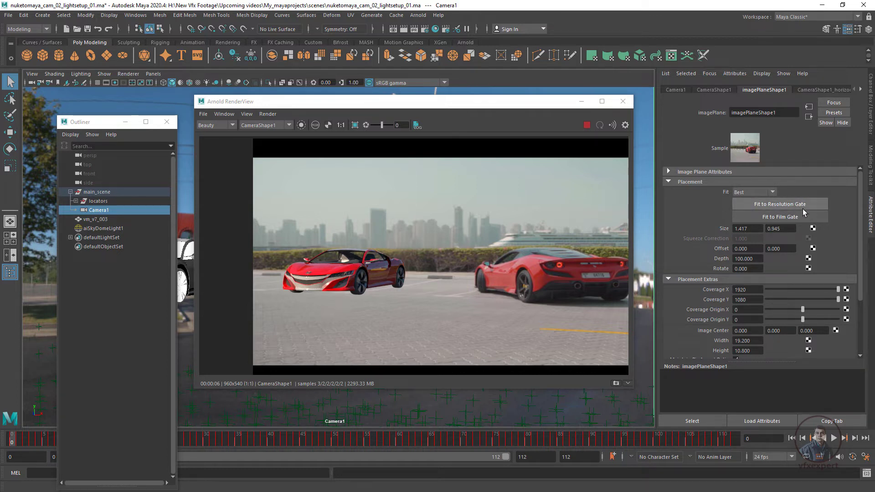
scroll(330, 286, "up", 2)
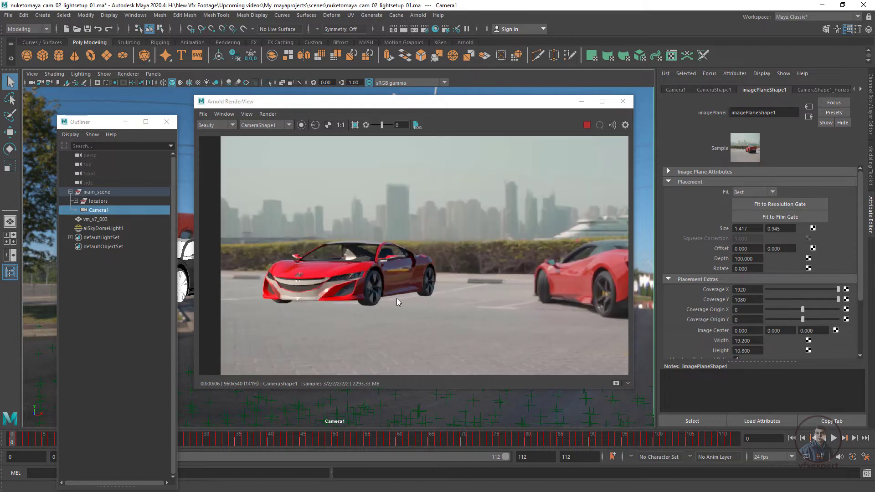
left_click(795, 206)
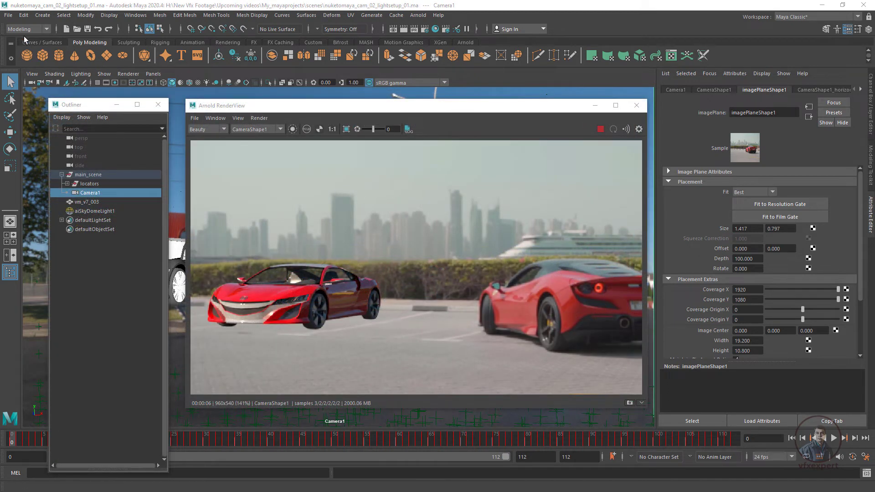
- Save the scene as nuketomaya_cam_02_lightsetup_02.ma, then select the car mesh vm_v7_003
left_click(8, 14)
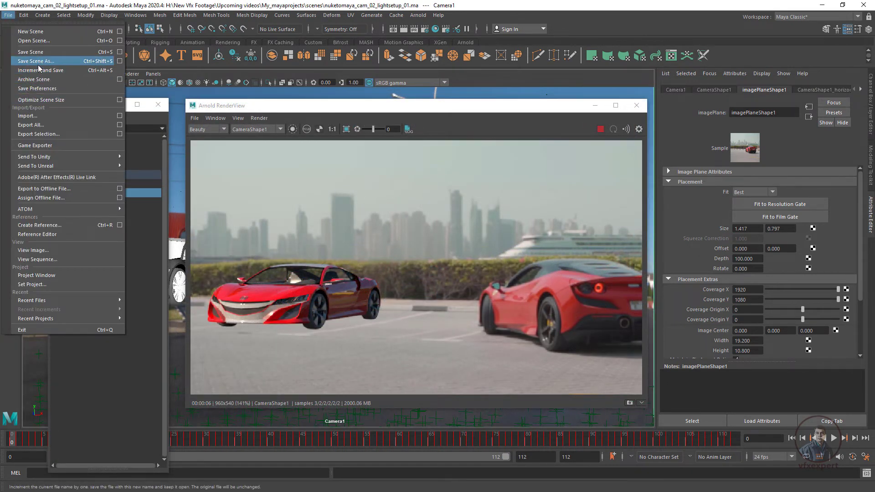
left_click(35, 61)
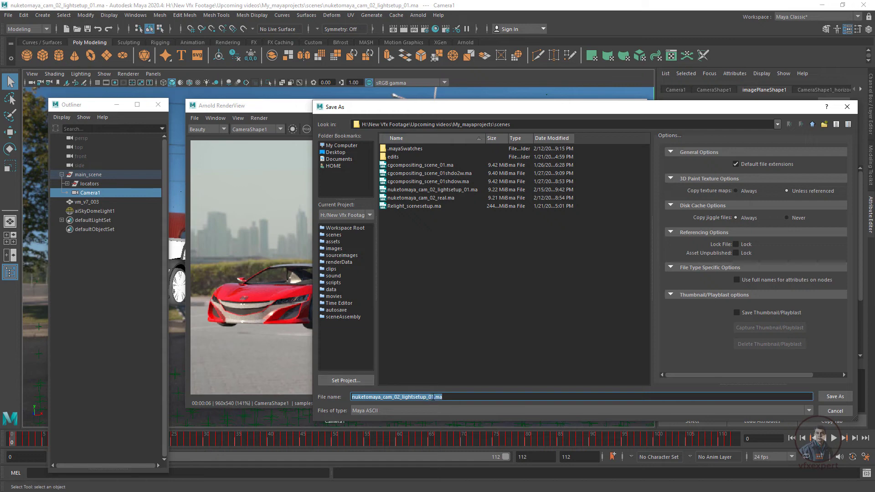
left_click(433, 397)
key("BackSpace")
type("2")
key("Return")
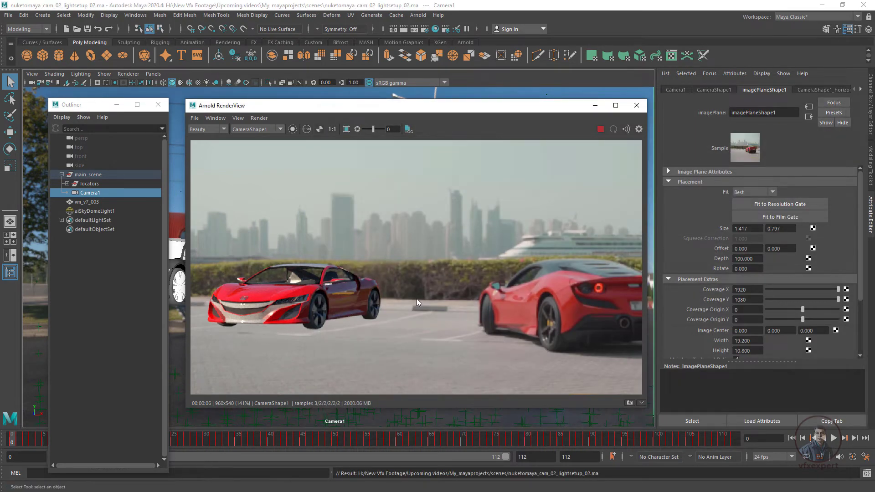
scroll(416, 298, "down", 2)
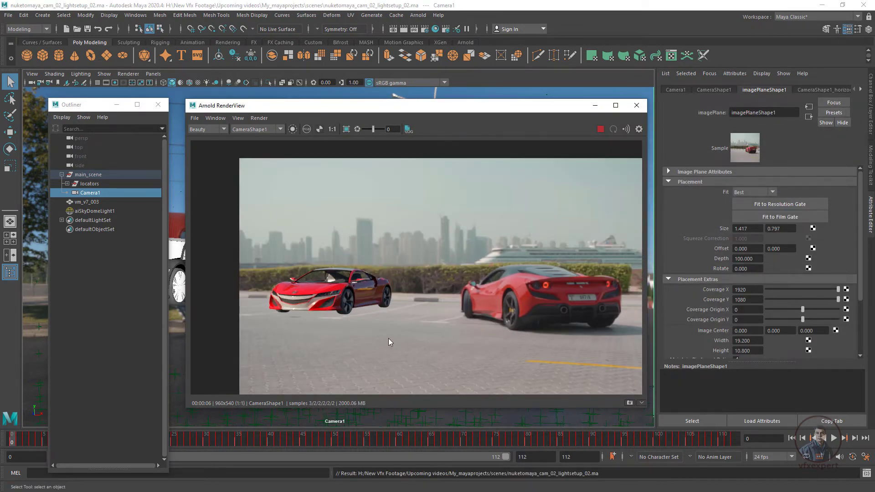
left_click(339, 291)
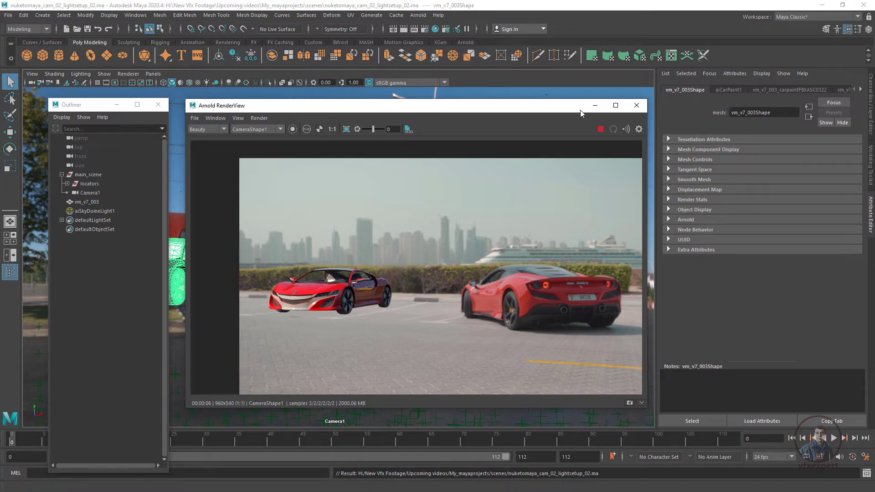
- Tuck away the render and Outliner windows, switch the viewport to persp and show the grid
left_click(594, 105)
left_click(319, 127)
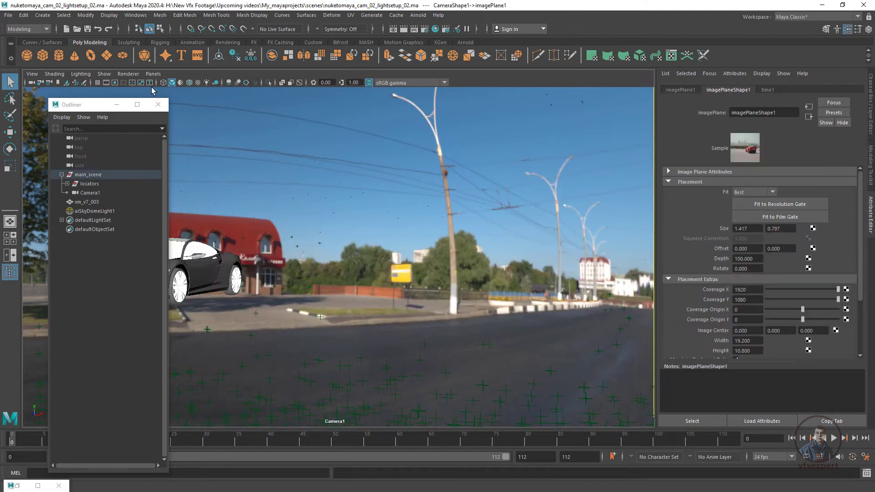
left_click(117, 105)
left_click(153, 74)
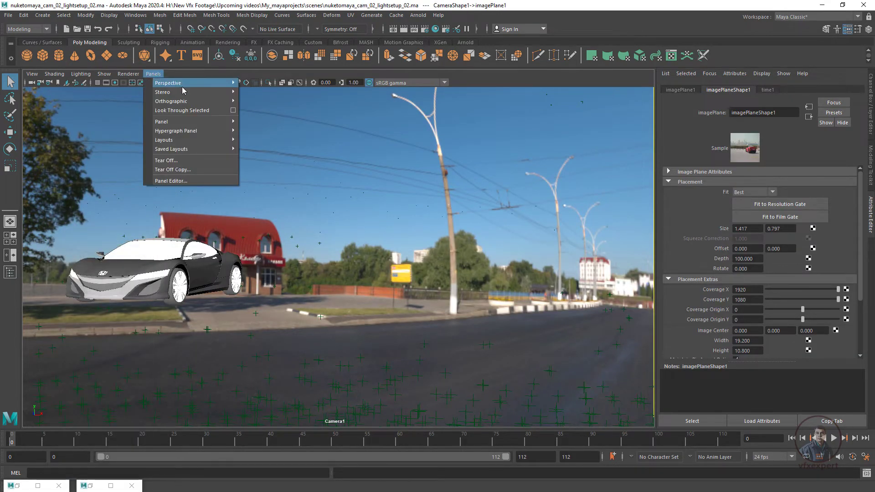
mouse_move(191, 82)
left_click(255, 92)
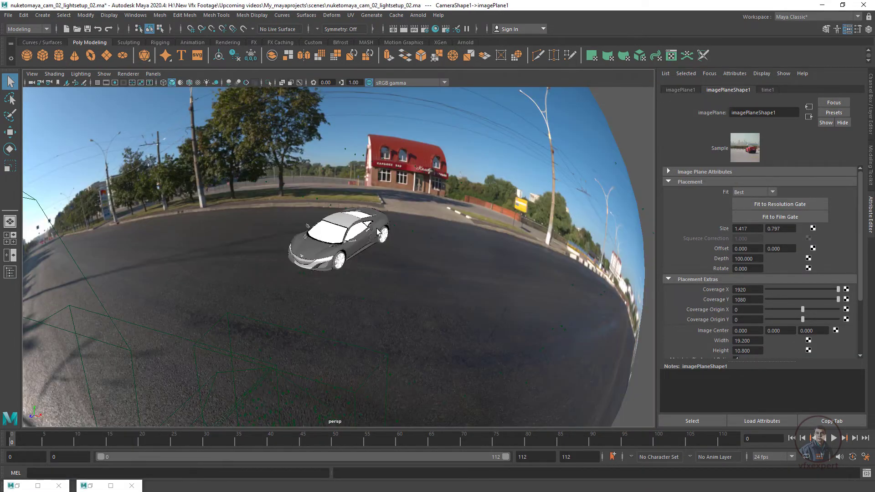
left_click_drag(376, 229, 469, 282, "alt")
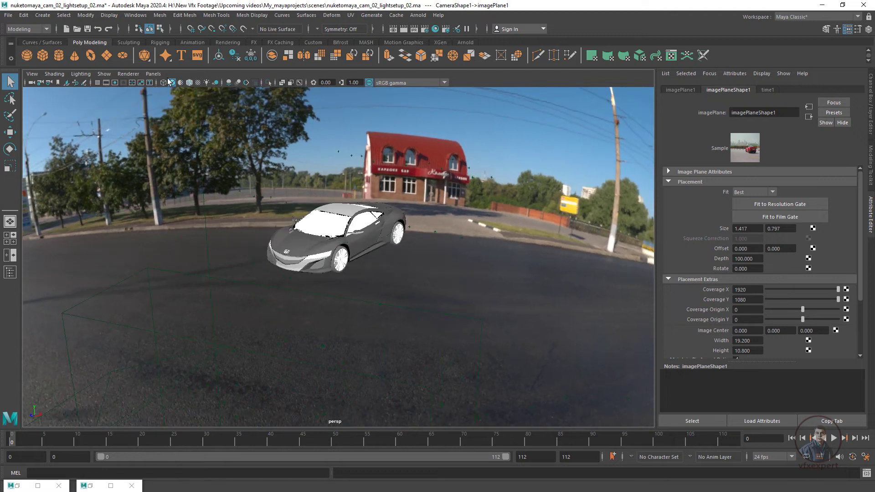
left_click(97, 82)
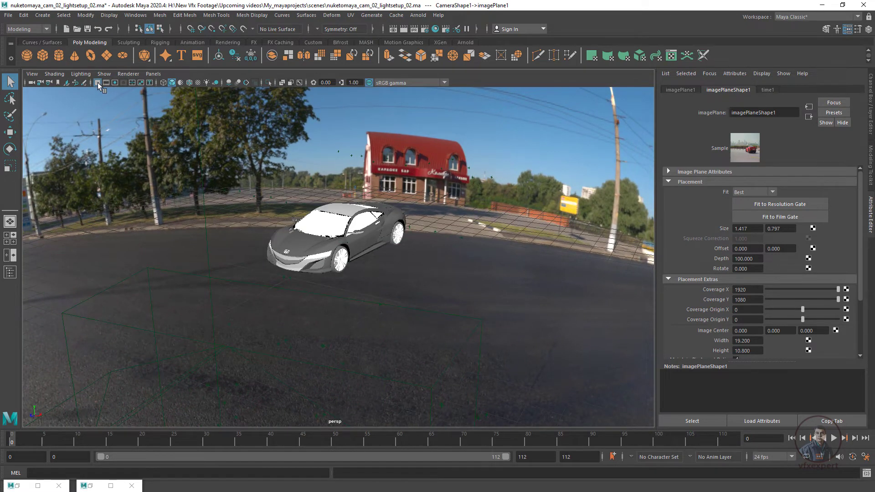
- Create a polygon plane and set its Scale X, Y and Z to 1000
left_click(106, 55)
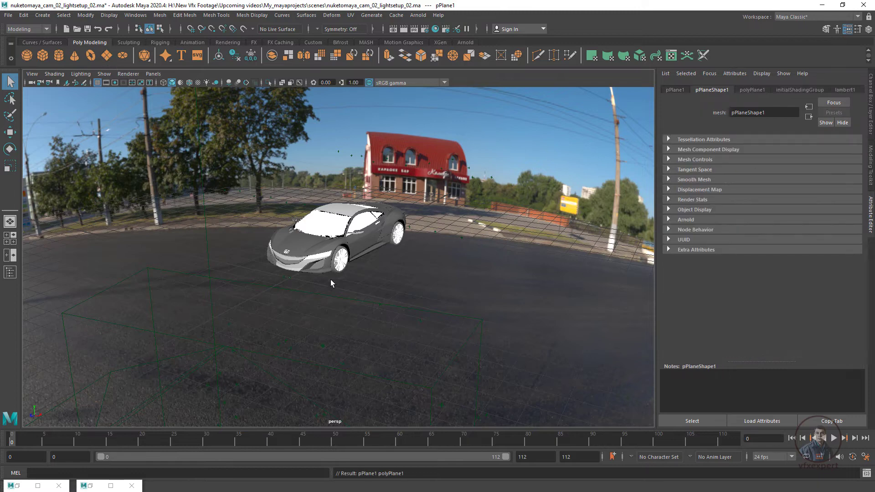
key("r")
left_click_drag(290, 277, 606, 401)
left_click(871, 128)
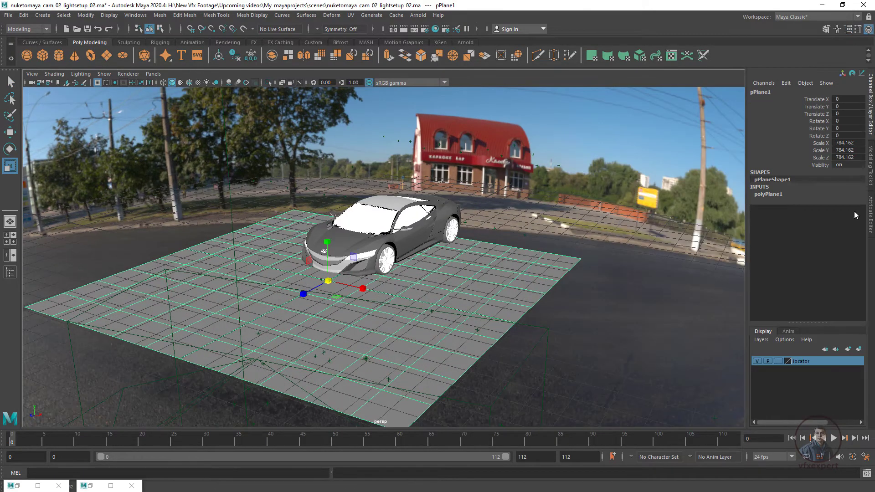
left_click_drag(849, 144, 852, 158)
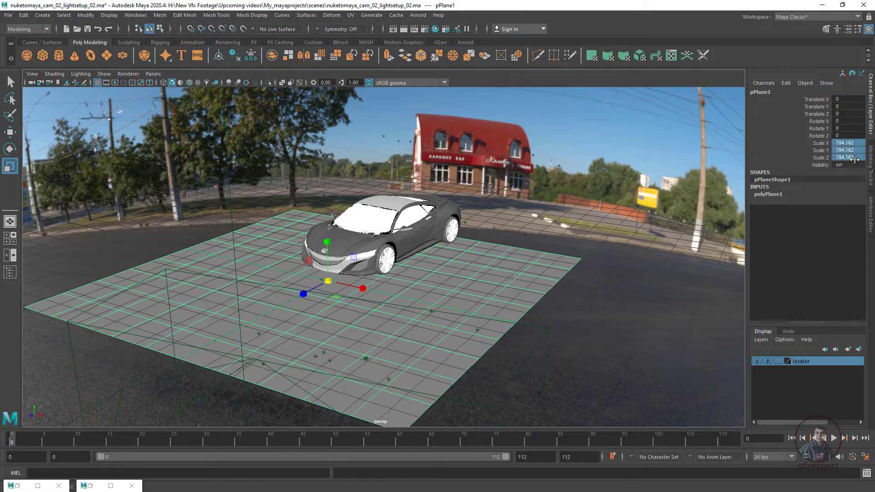
type("1000")
key("Return")
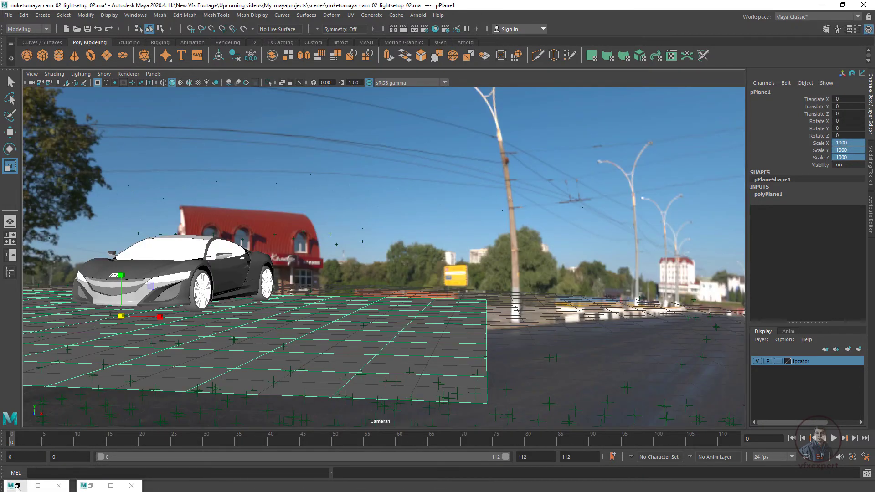
left_click(16, 486)
- Scale the ground plane up further to 1332.925
left_click_drag(502, 106, 607, 112)
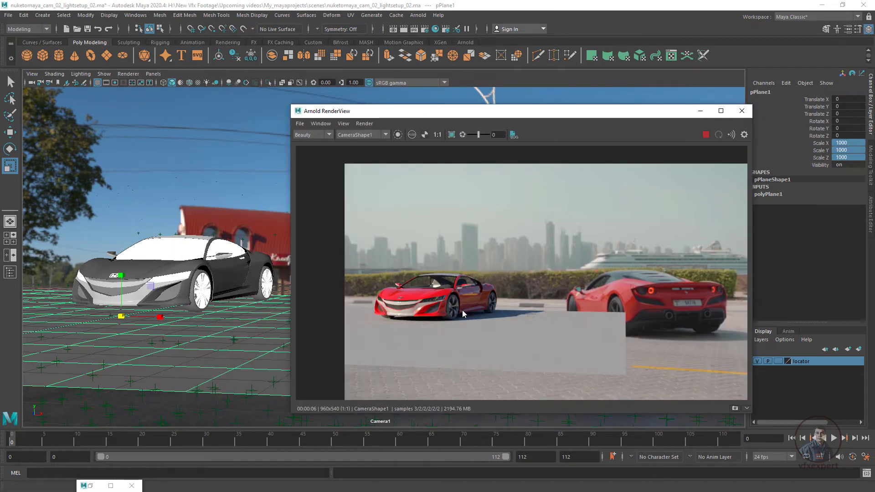
scroll(461, 310, "up", 1)
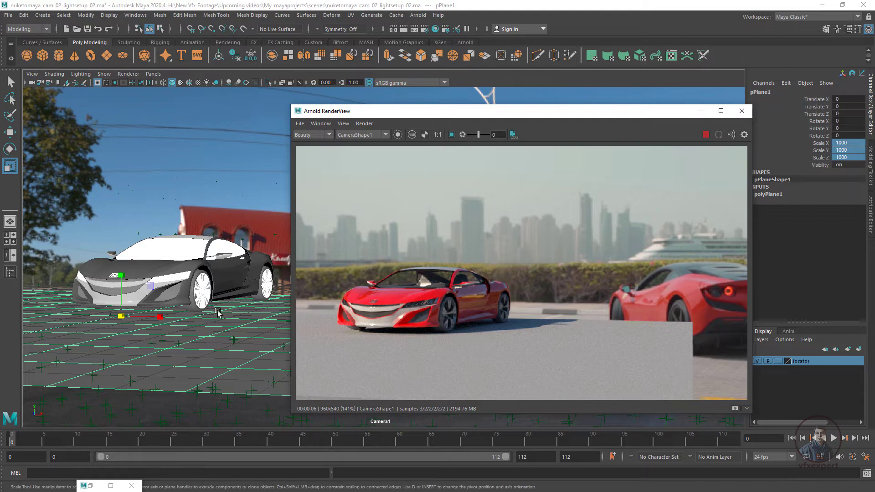
left_click_drag(575, 113, 606, 104)
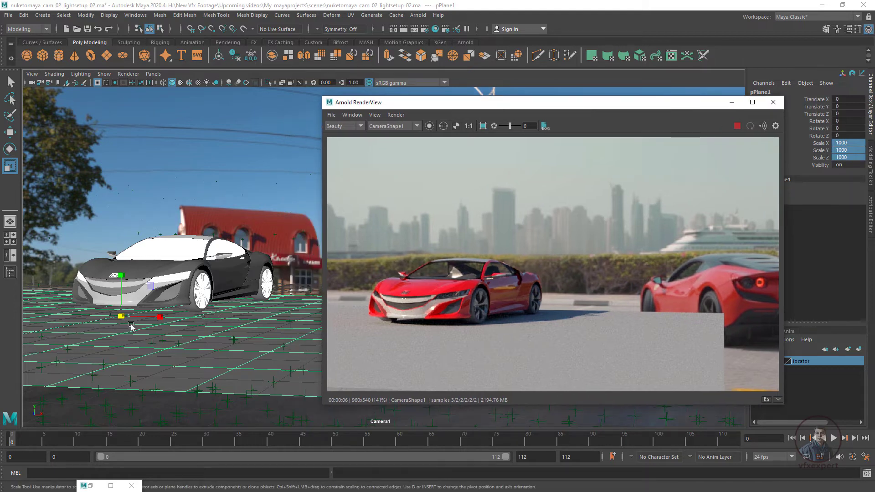
middle_click_drag(214, 346, 285, 347)
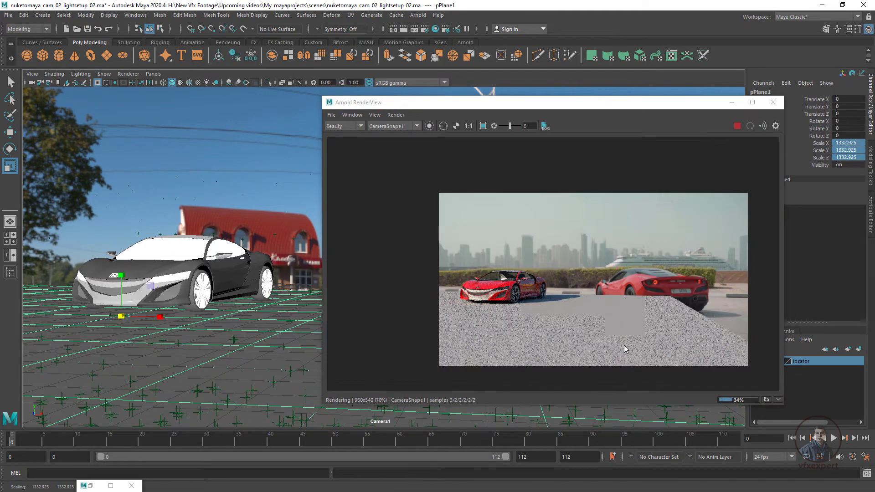
- Shift the ground plane along X to about 246, checking the Arnold render
left_click_drag(592, 102, 672, 346)
key("w")
middle_click_drag(292, 354, 337, 361)
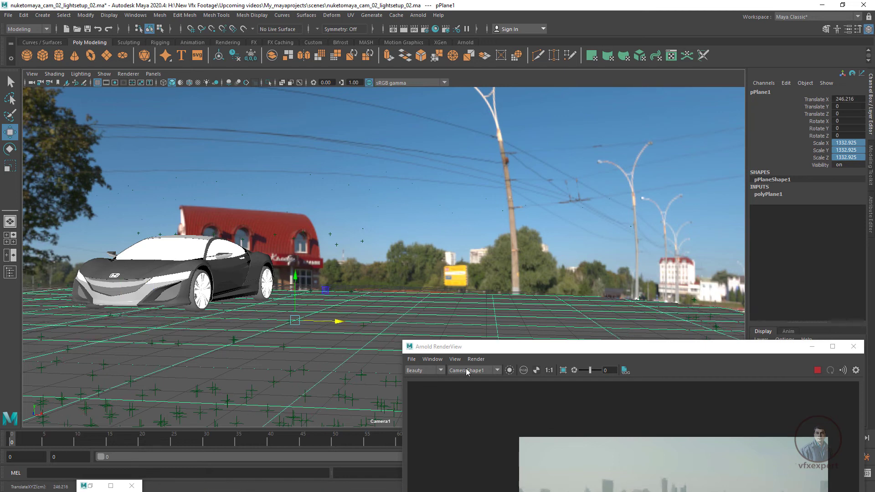
left_click_drag(474, 349, 315, 119)
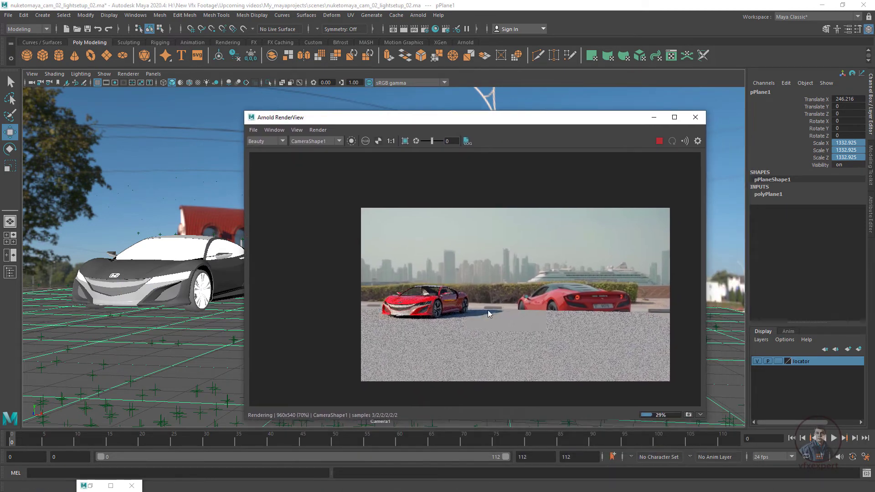
scroll(452, 326, "up", 1)
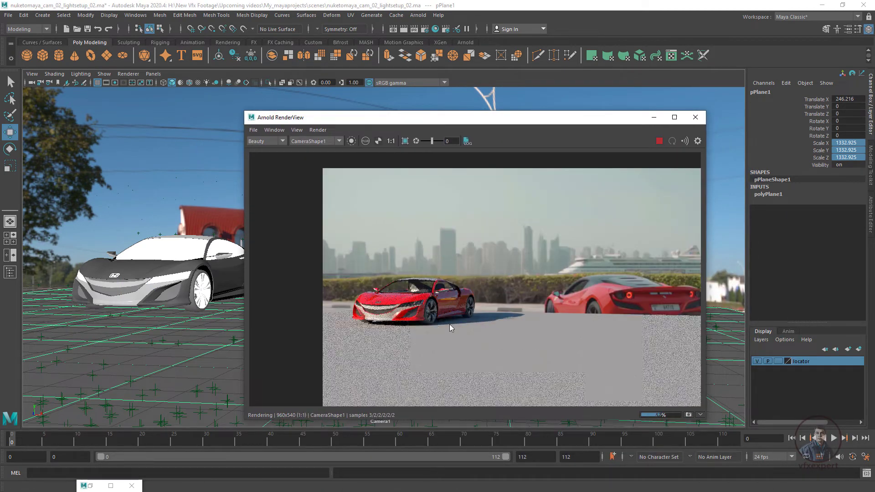
scroll(435, 321, "up", 1)
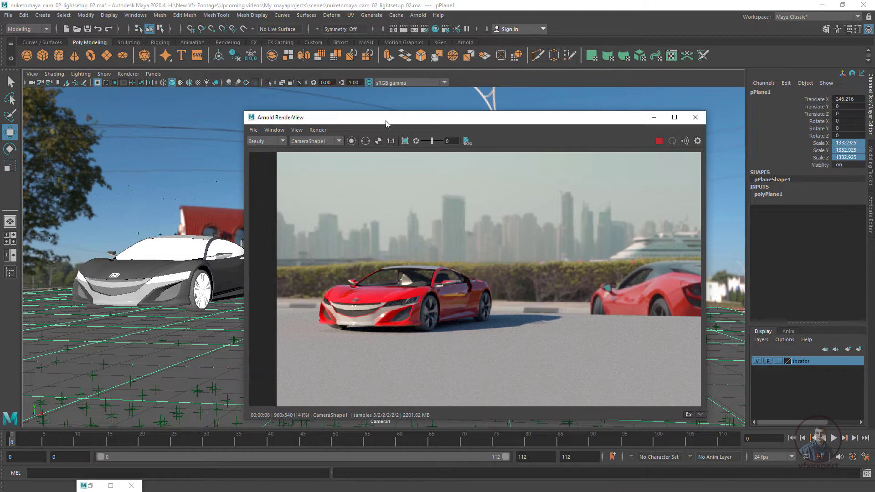
left_click_drag(391, 125, 432, 121)
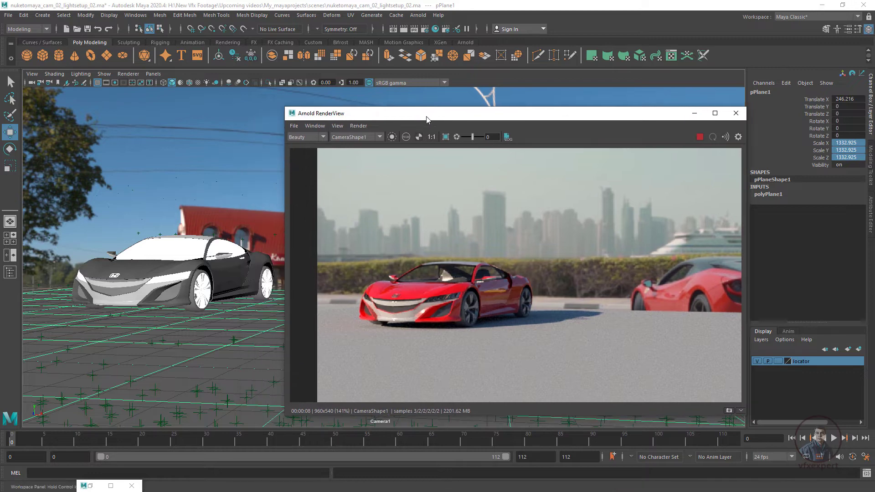
- Assign a new aiShadowMatte Arnold shader to pPlane1
right_click(206, 338)
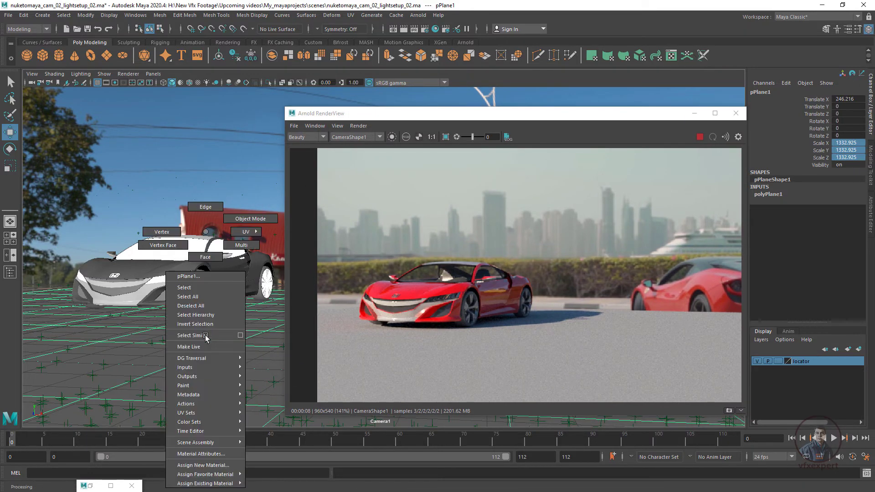
left_click(205, 465)
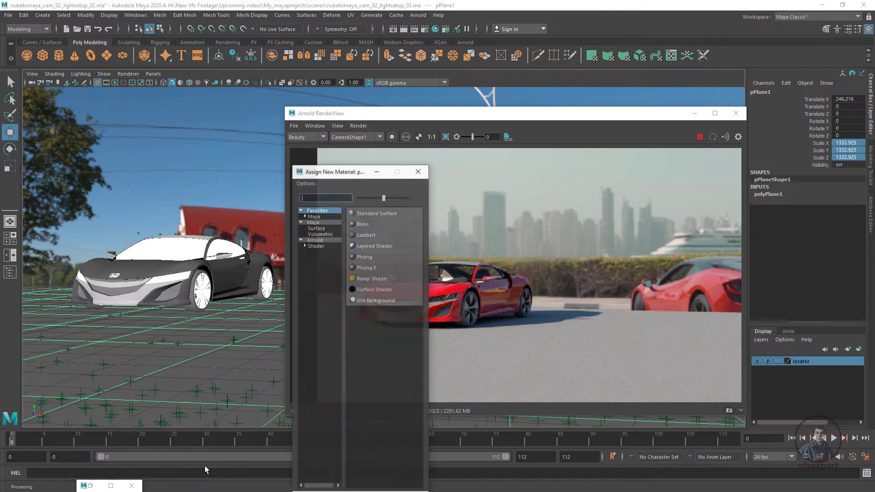
left_click(317, 246)
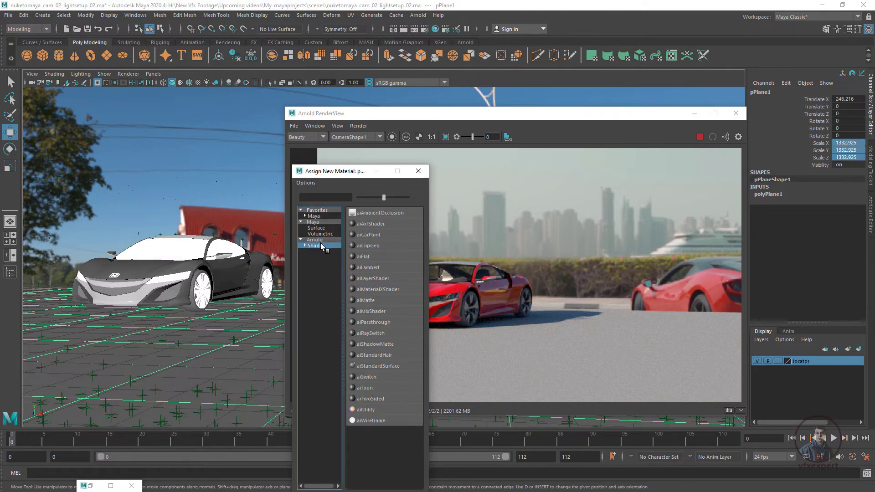
left_click(378, 345)
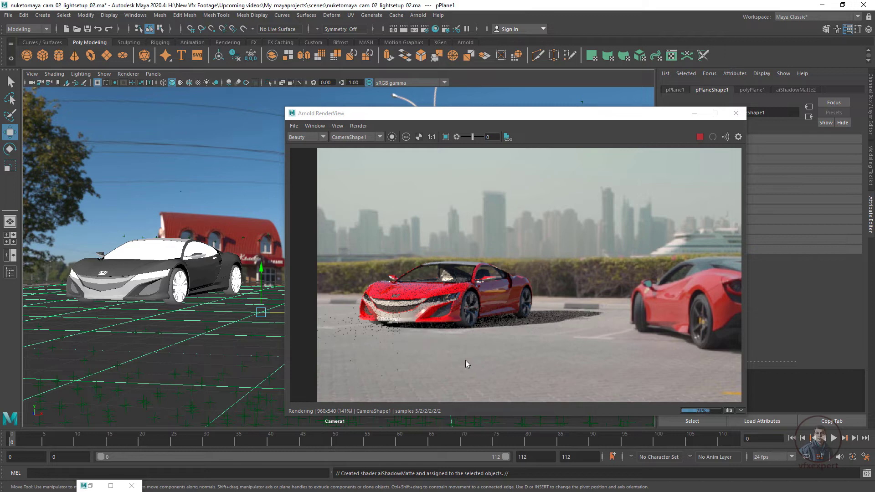
- Move the Arnold RenderView aside and restore the minimized Outliner window
scroll(452, 351, "down", 1)
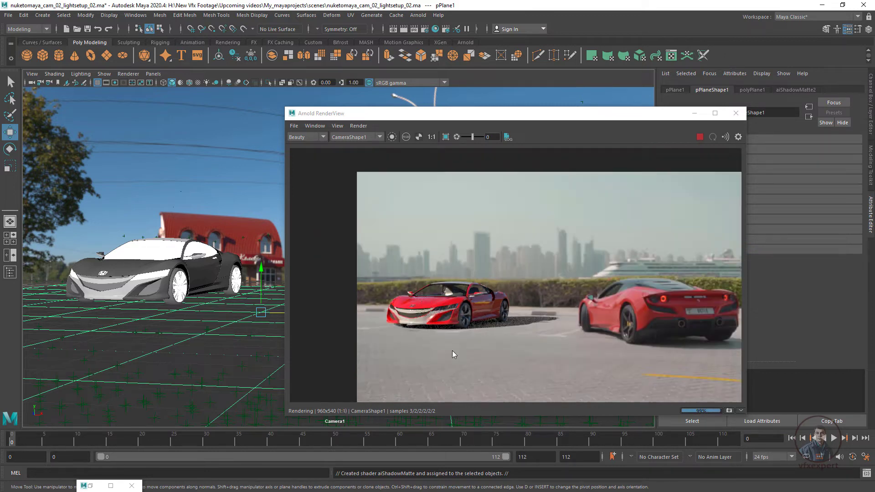
left_click_drag(530, 118, 480, 111)
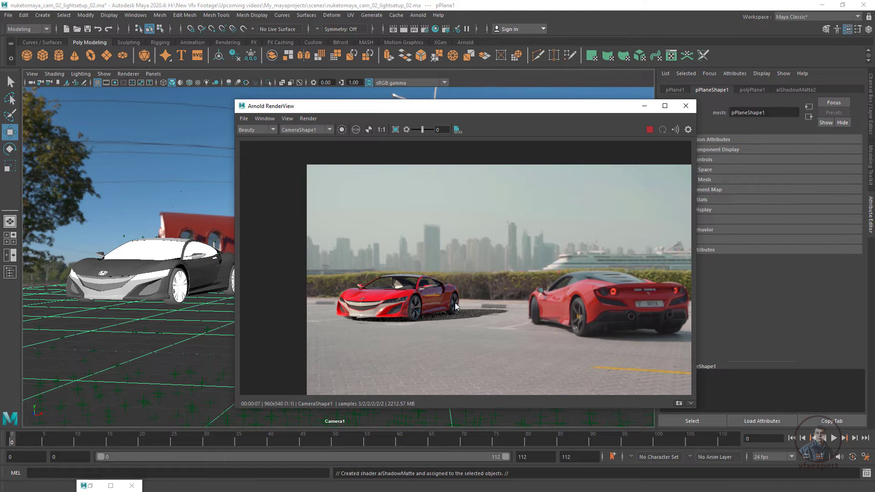
scroll(551, 339, "up", 1)
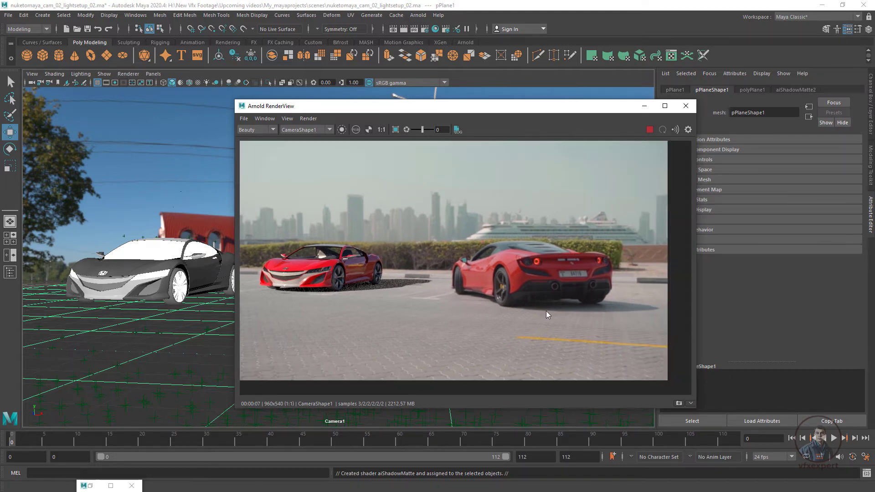
scroll(547, 273, "up", 1)
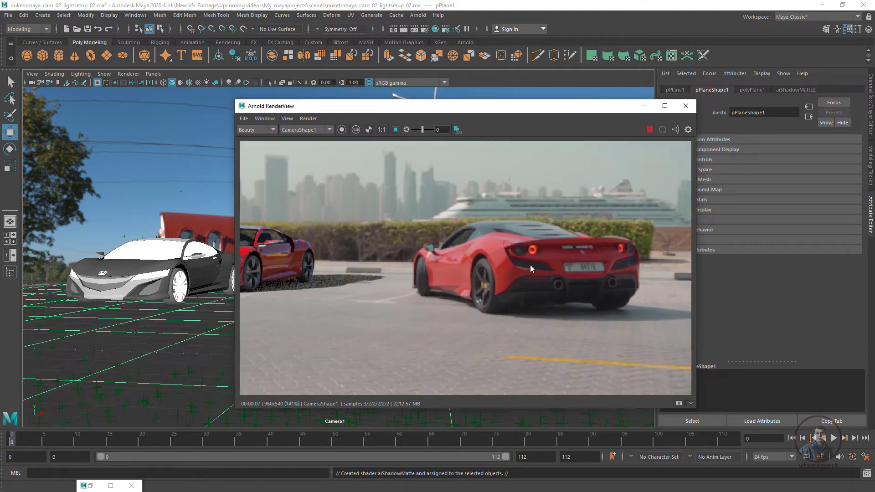
scroll(601, 311, "down", 2)
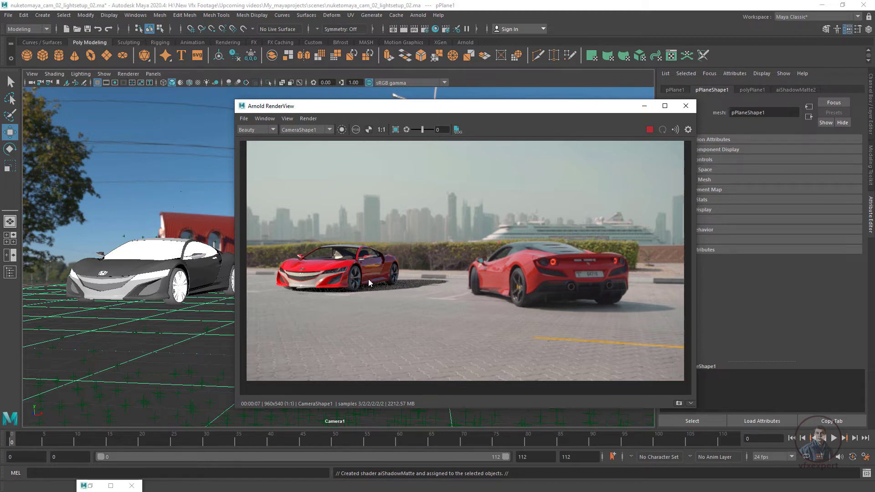
left_click_drag(426, 110, 455, 116)
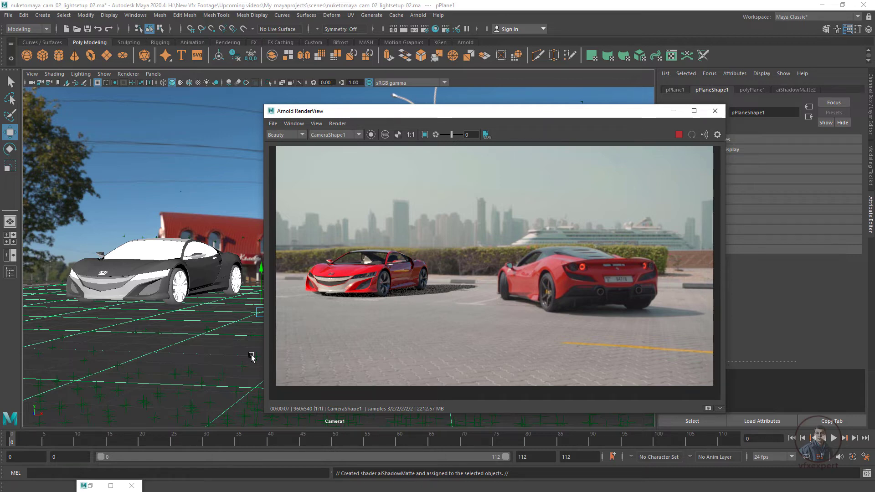
double_click(89, 485)
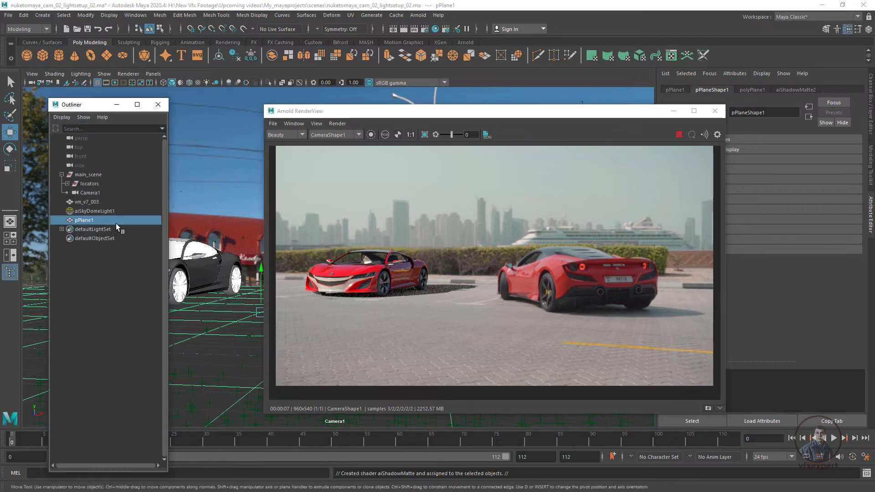
- Select aiSkyDomeLight1 and spin its Rotate Y channel interactively in the Channel Box
left_click(89, 212)
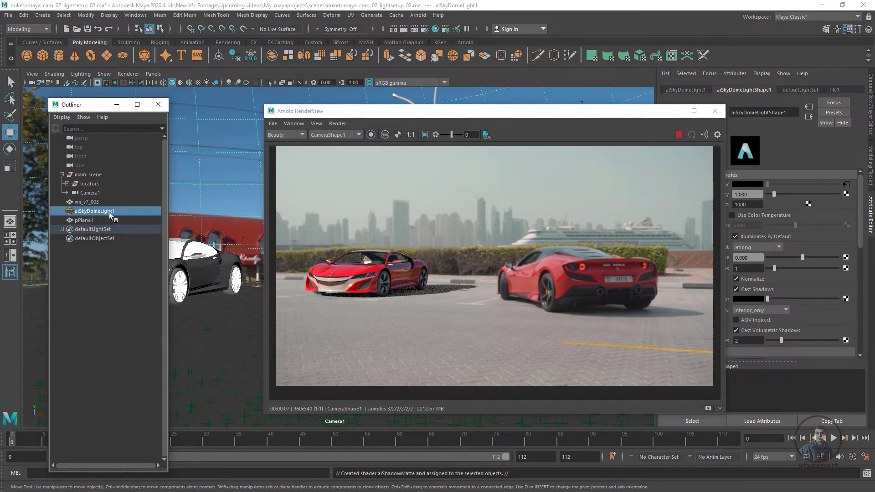
left_click(870, 127)
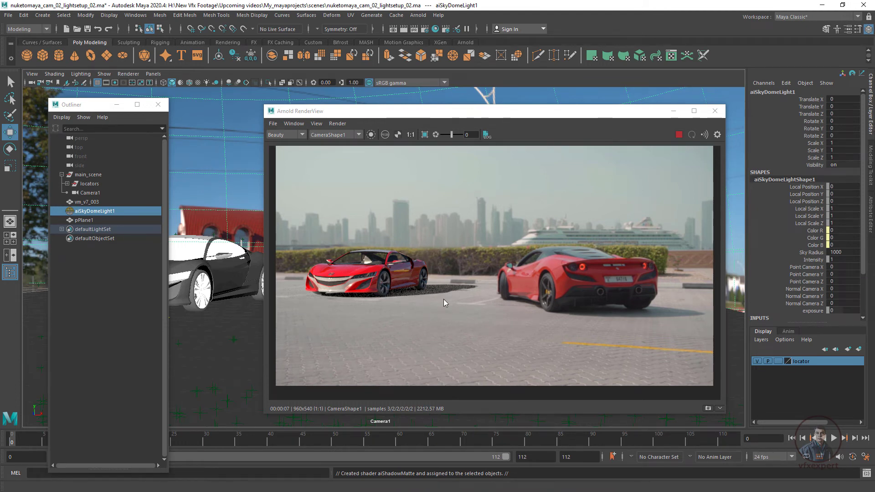
left_click(815, 128)
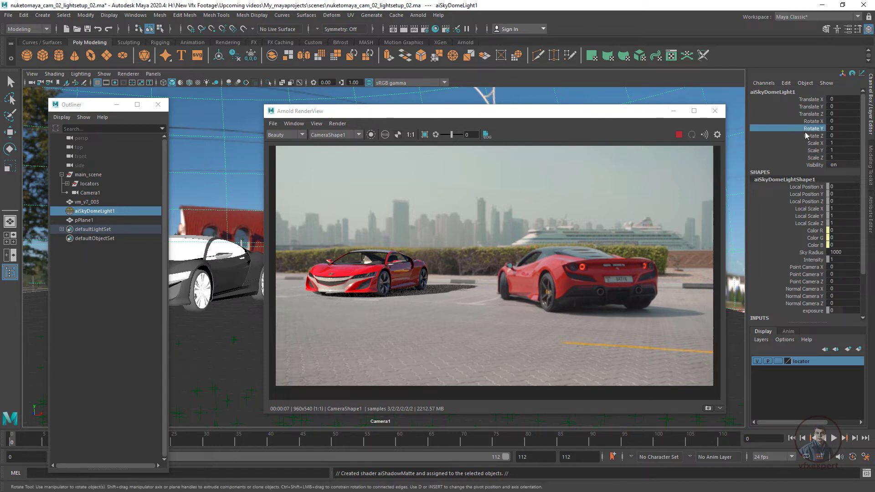
left_click_drag(647, 114, 639, 147)
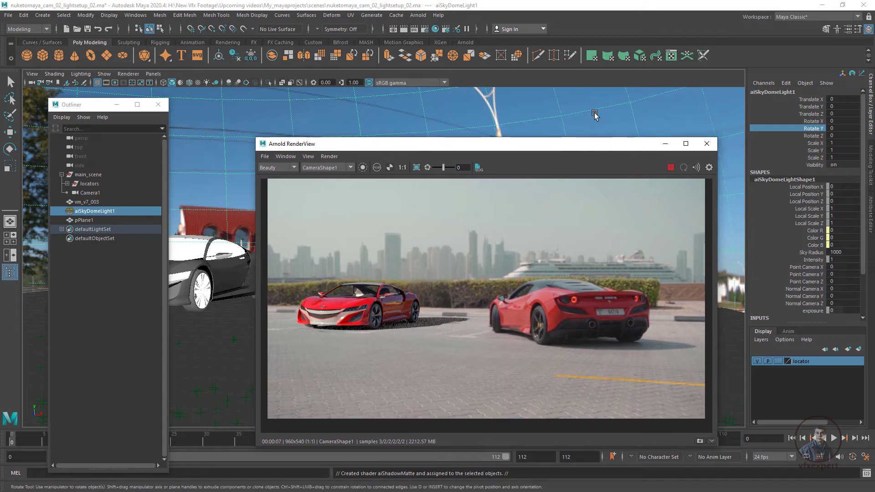
middle_click_drag(613, 120, 439, 111)
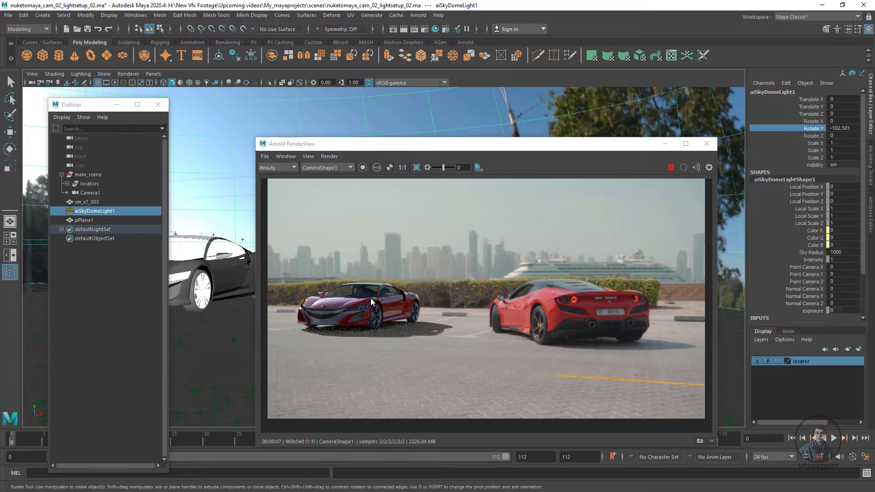
scroll(373, 303, "up", 2)
scroll(423, 331, "down", 2)
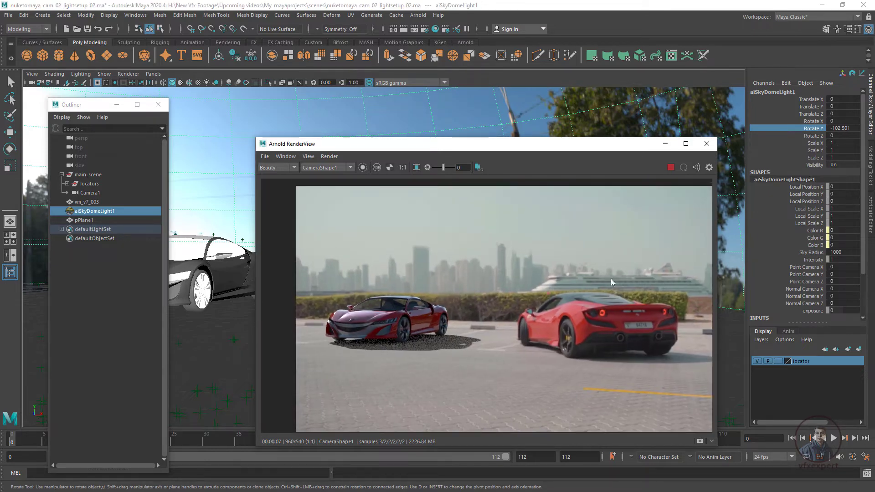
- Set the sky dome's Rotate Y to -110 and reselect the light
left_click(843, 128)
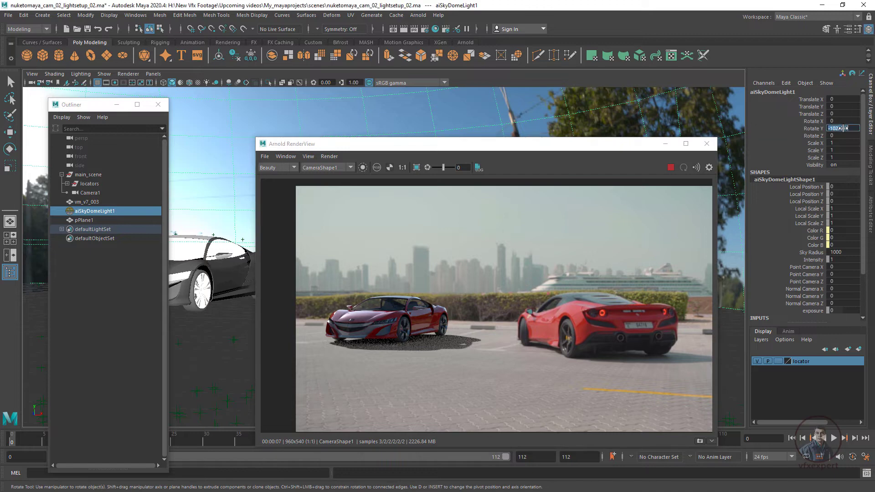
key("Return")
scroll(415, 357, "up", 2)
scroll(498, 386, "down", 2)
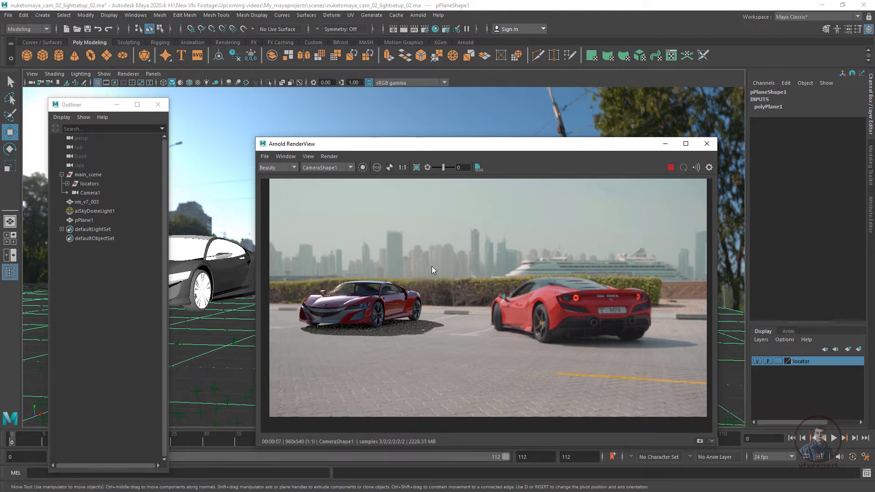
left_click_drag(514, 153, 483, 148)
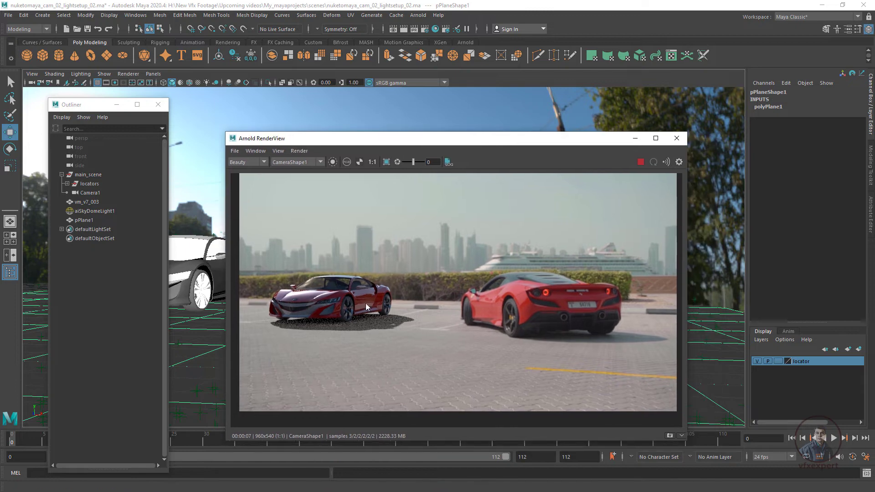
scroll(389, 364, "up", 2)
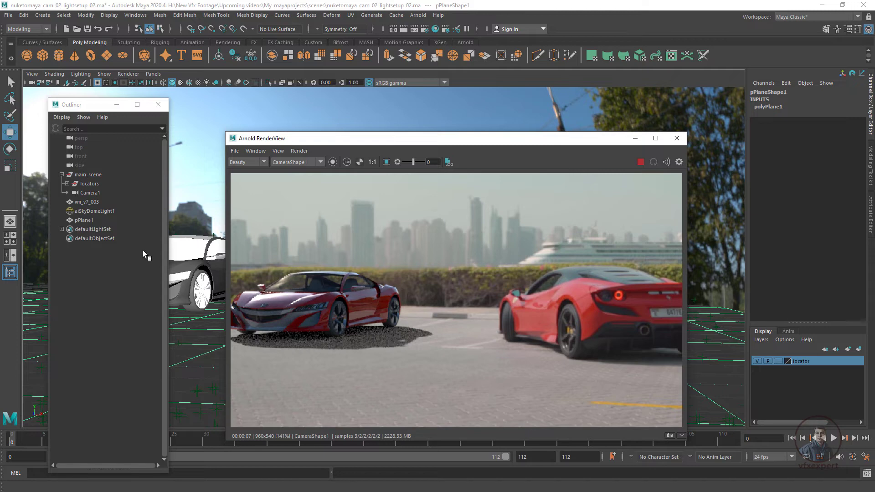
left_click(101, 212)
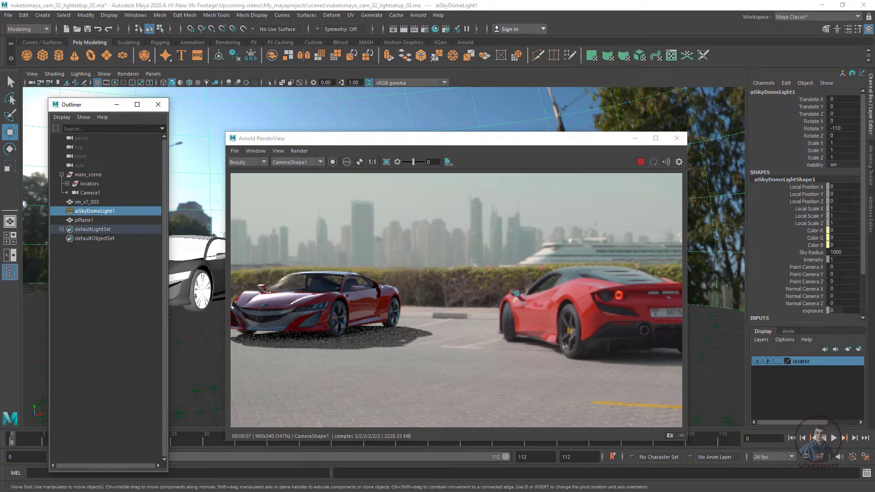
- Raise aiSkyDomeLightShape1 Samples to 5 and review the cleaner Arnold render
left_click(872, 227)
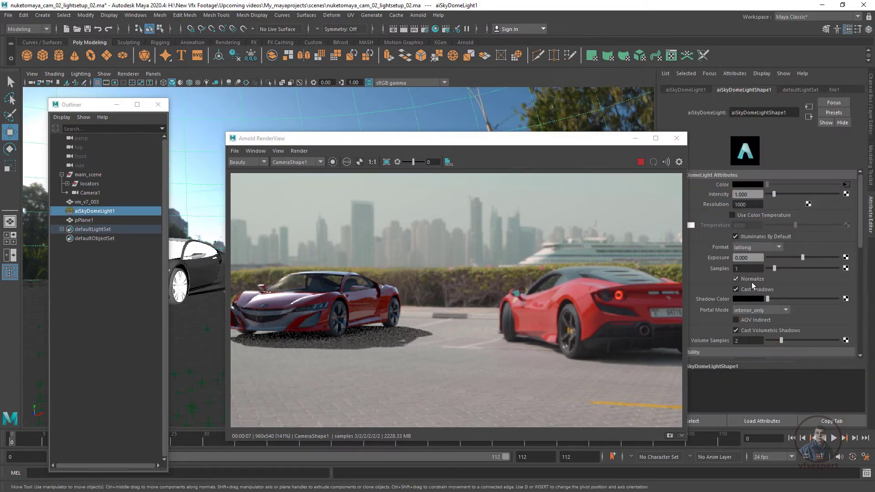
left_click_drag(581, 138, 545, 131)
double_click(735, 268)
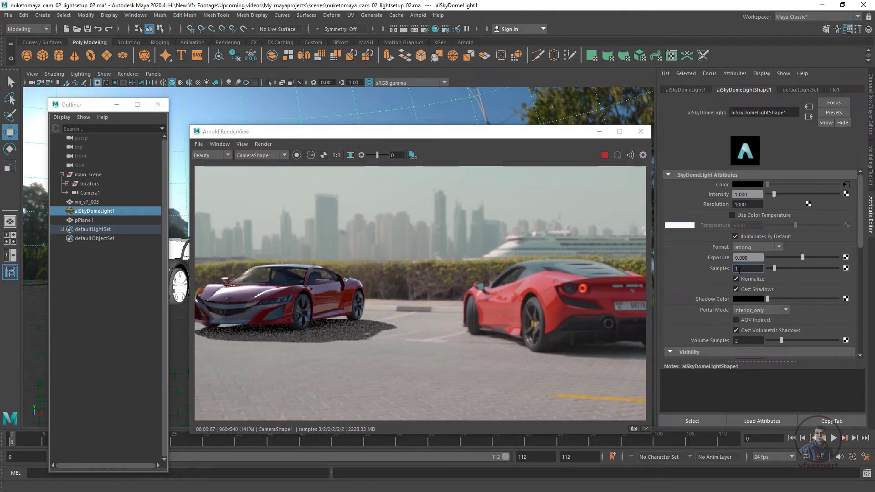
type("5")
key("Return")
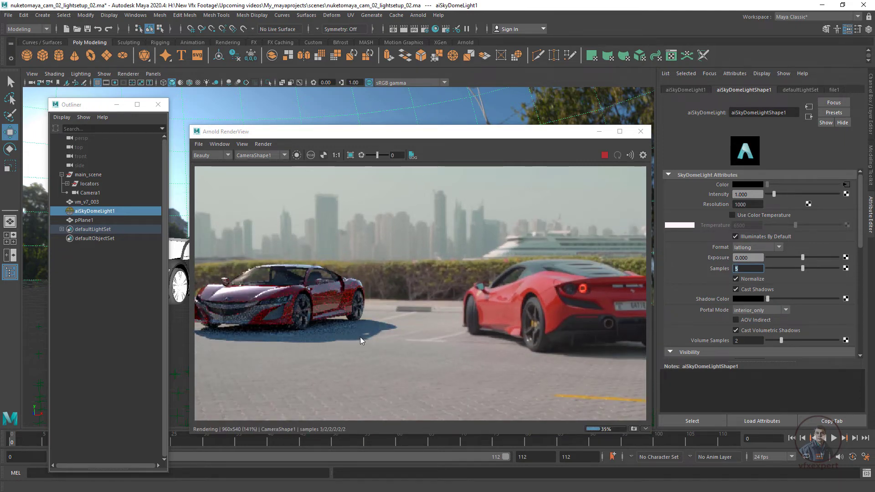
scroll(362, 335, "up", 2)
left_click(392, 330)
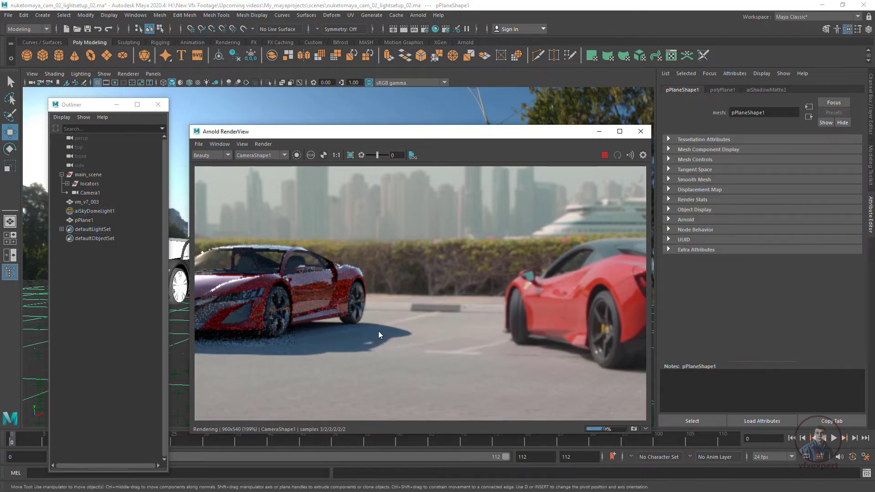
scroll(376, 332, "down", 2)
scroll(378, 334, "down", 1)
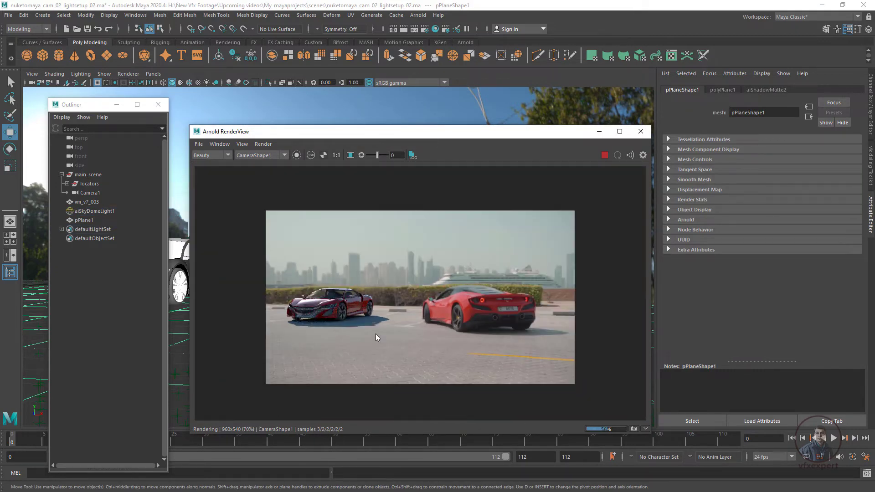
scroll(380, 333, "up", 1)
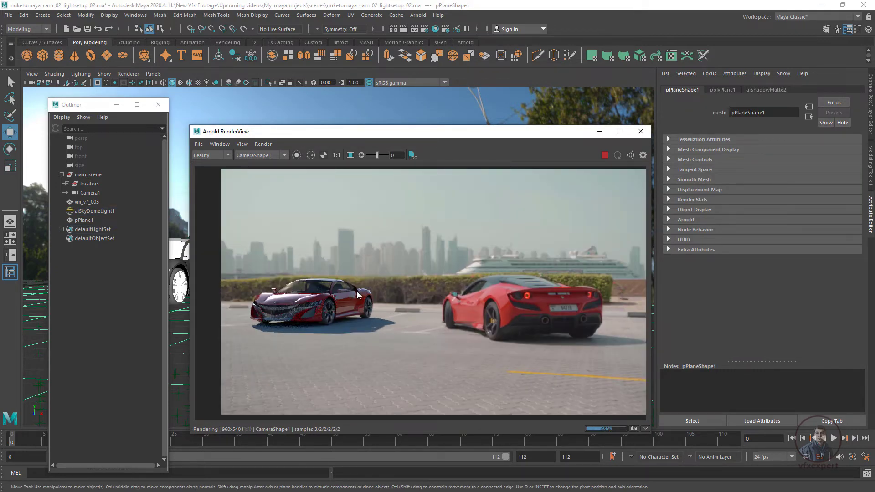
left_click(116, 212)
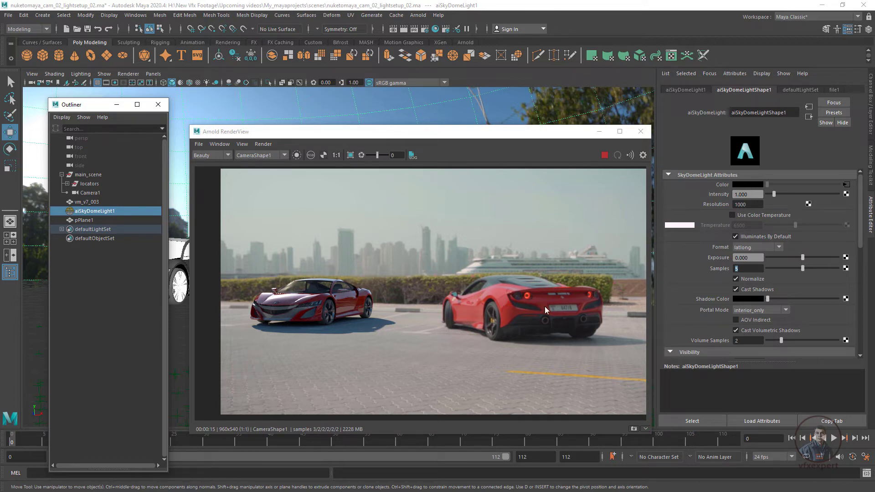
- Select the car in the render and open its Ai Car Paint material
left_click(337, 299)
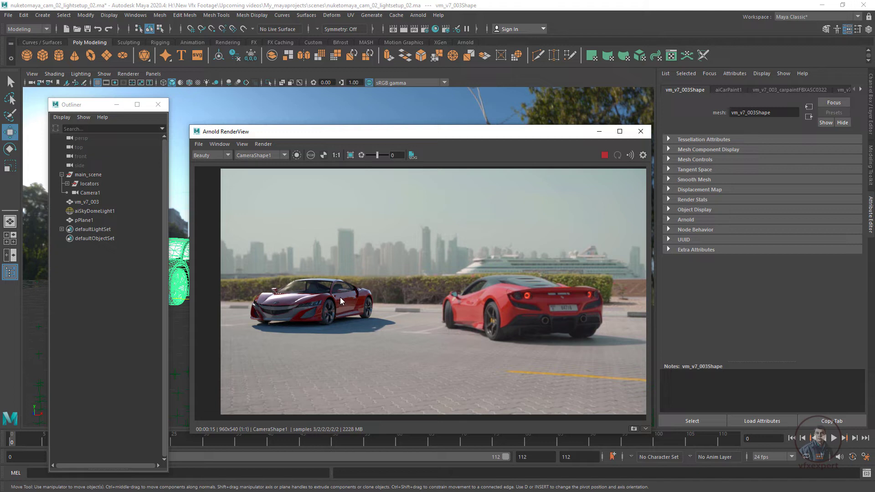
left_click(337, 297)
left_click(729, 89)
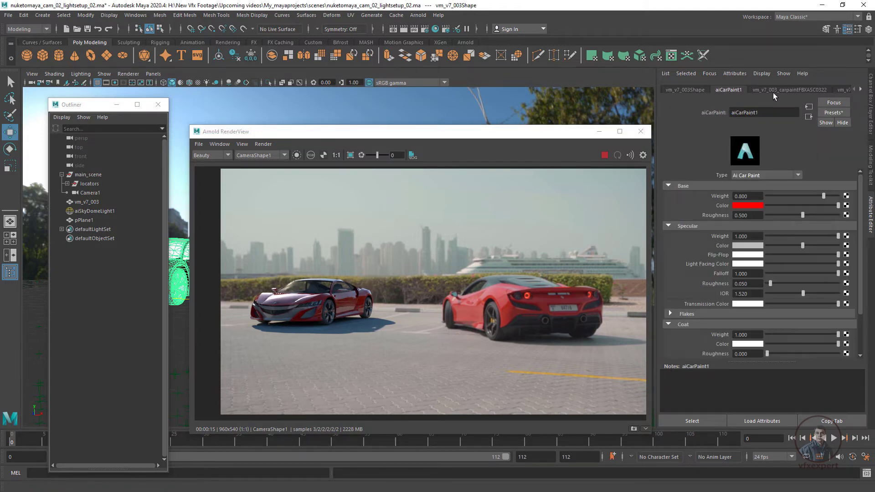
left_click(773, 90)
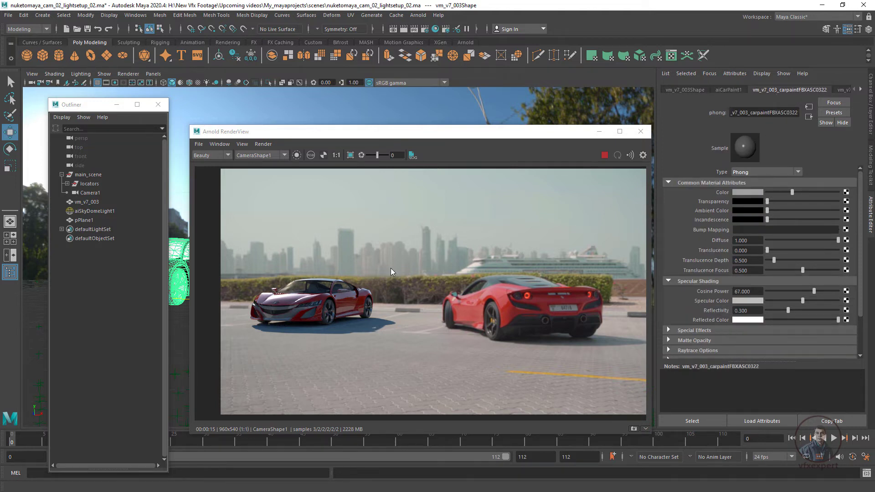
left_click(729, 90)
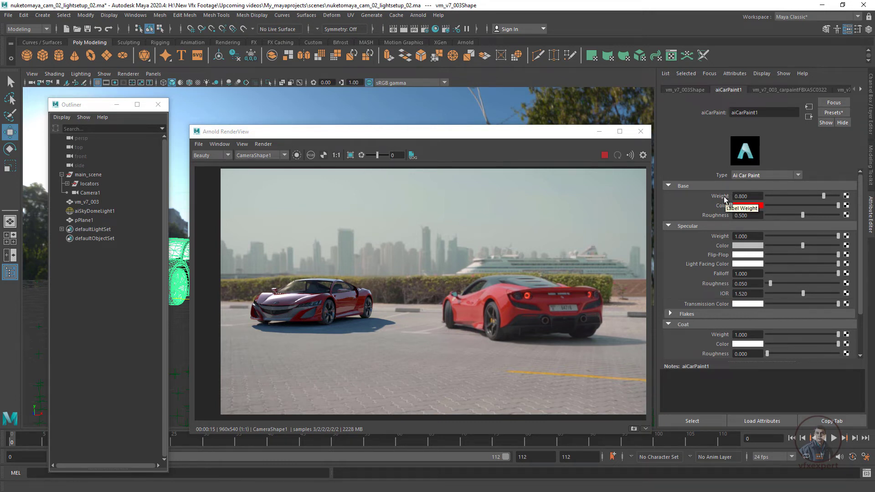
- Apply the Red car paint preset and raise its base weight to about 0.909
left_click_drag(823, 196, 825, 197)
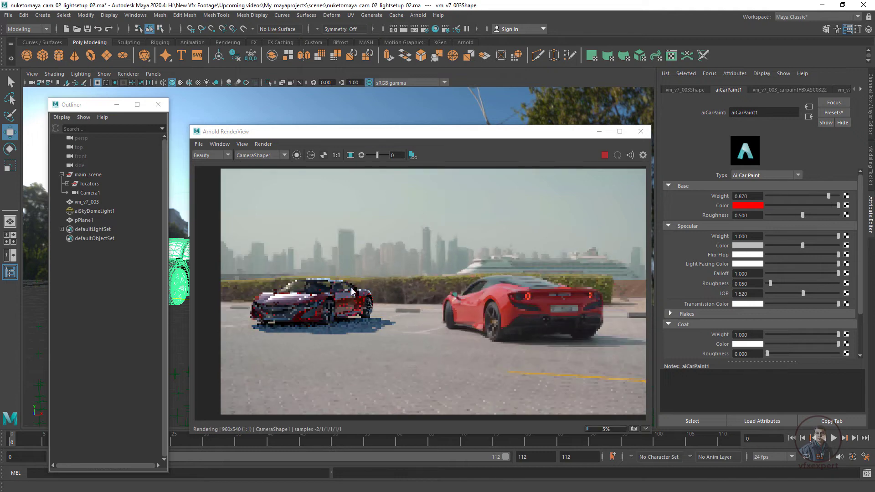
left_click(838, 113)
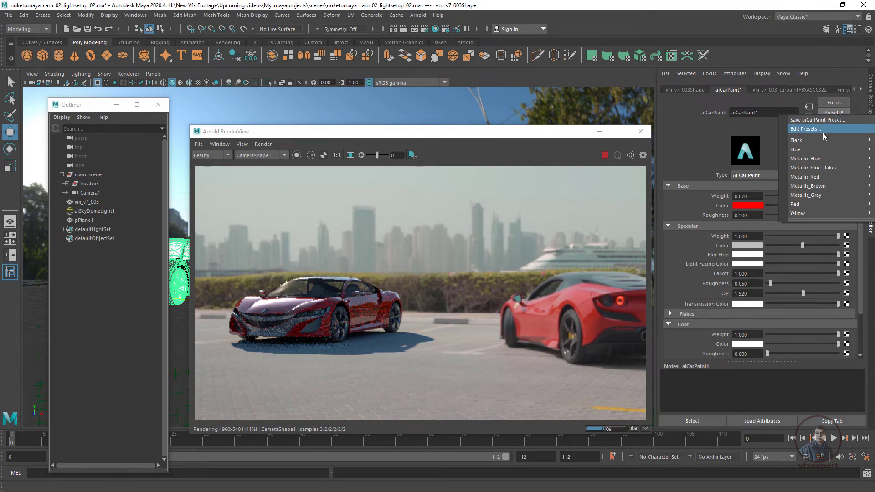
mouse_move(809, 205)
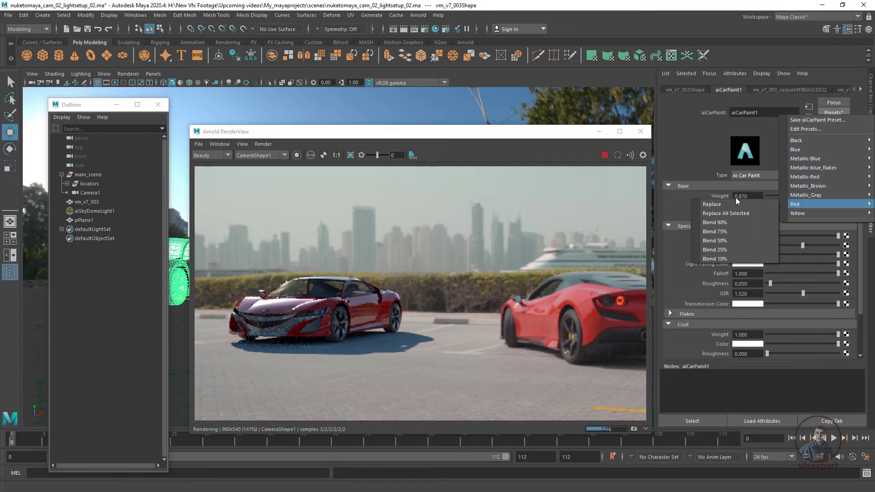
left_click(731, 203)
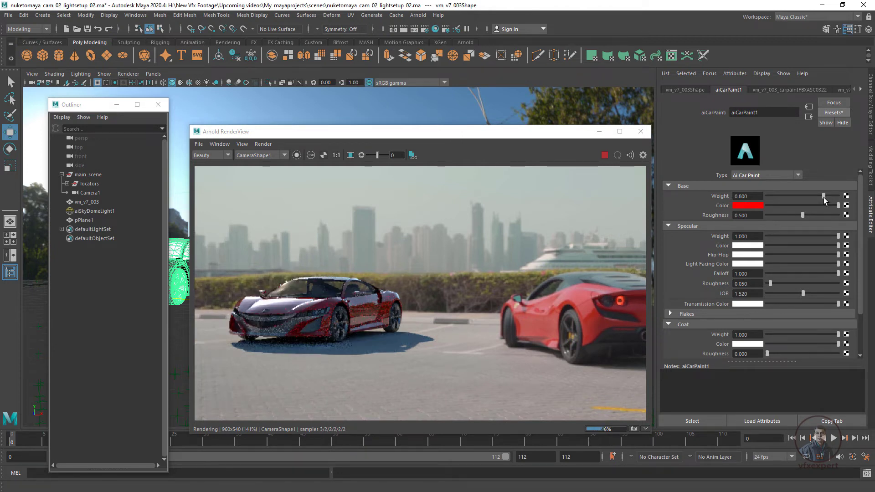
left_click_drag(823, 197, 830, 197)
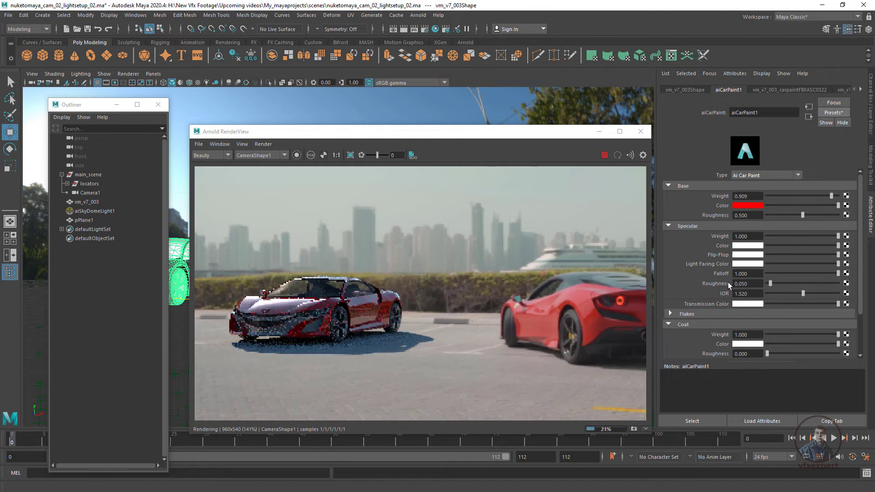
- Lower the specular weight to about 0.61, then select aiSkyDomeLight1 in the Outliner
scroll(346, 317, "up", 2)
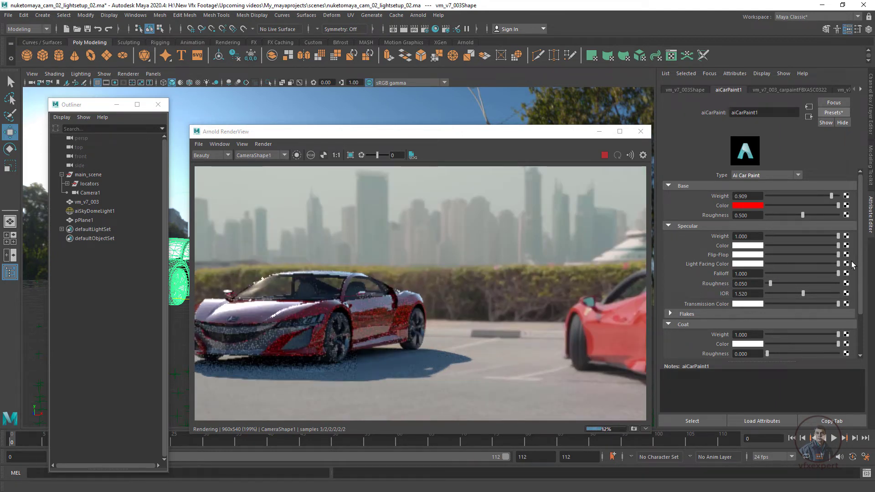
left_click_drag(838, 236, 811, 237)
scroll(812, 236, "down", 1)
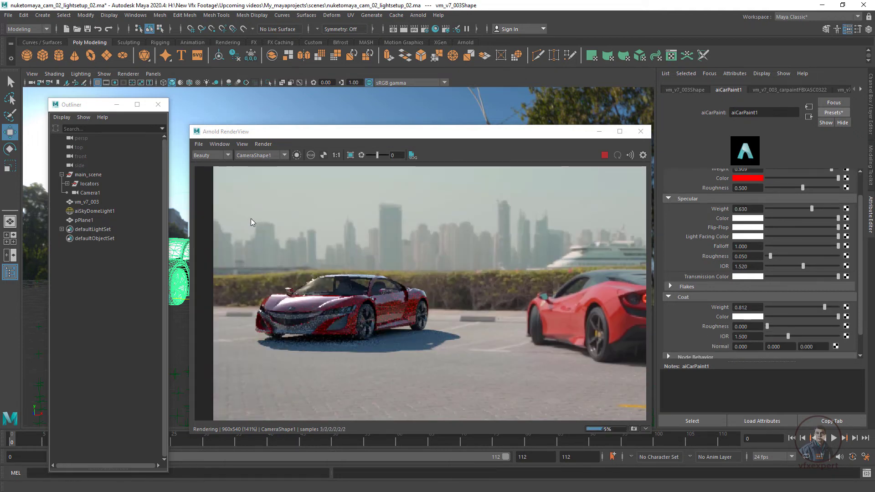
left_click(96, 211)
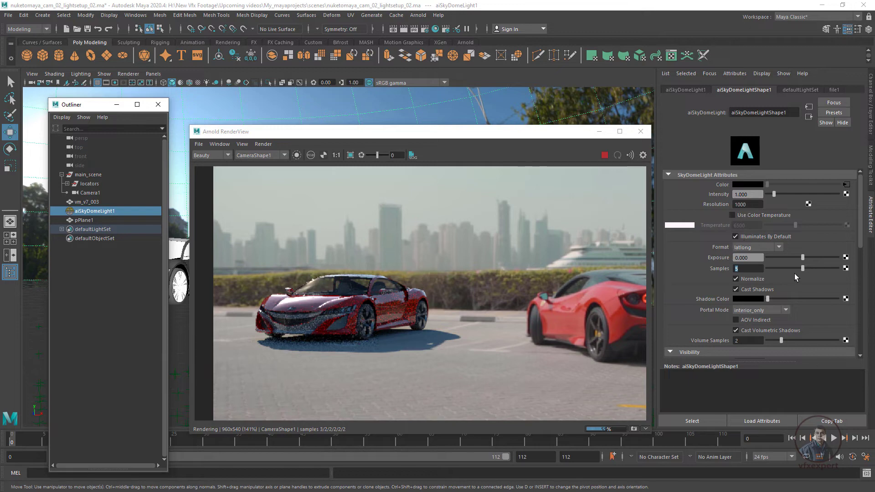
- Set aiSkyDomeLight1's Intensity to 2
double_click(739, 194)
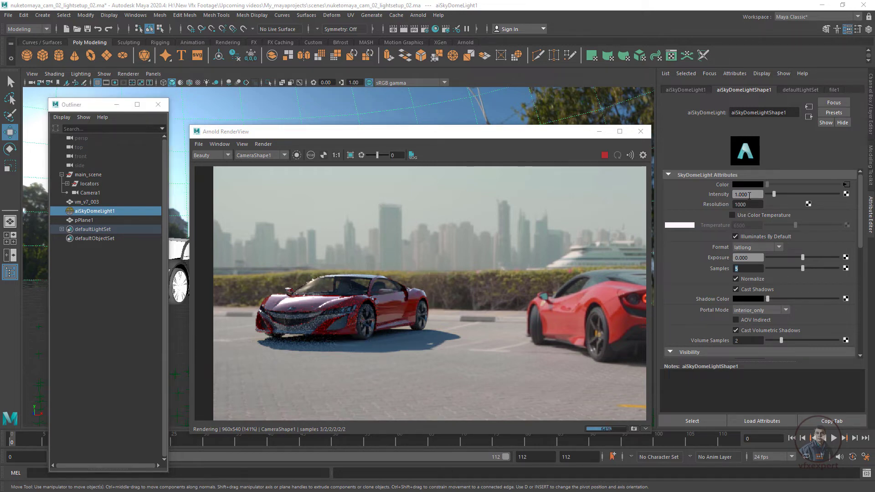
type("2")
key("Return")
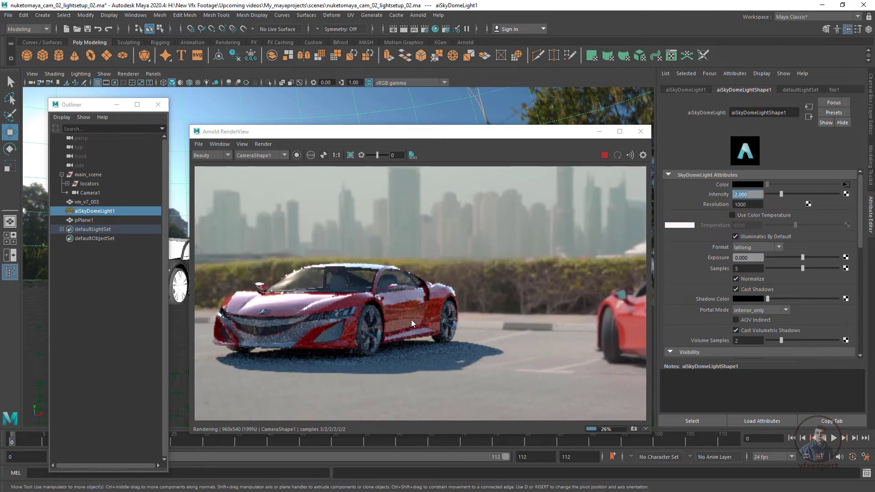
scroll(409, 312, "down", 1)
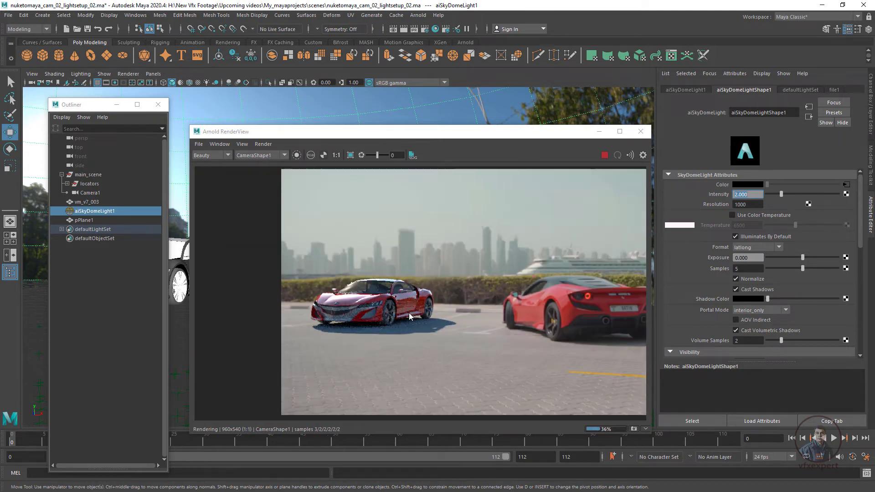
scroll(391, 310, "up", 1)
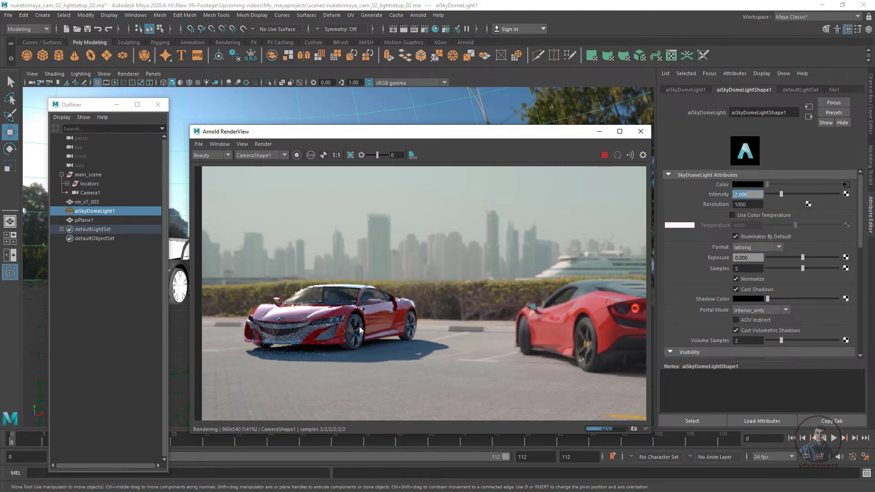
scroll(359, 326, "down", 1)
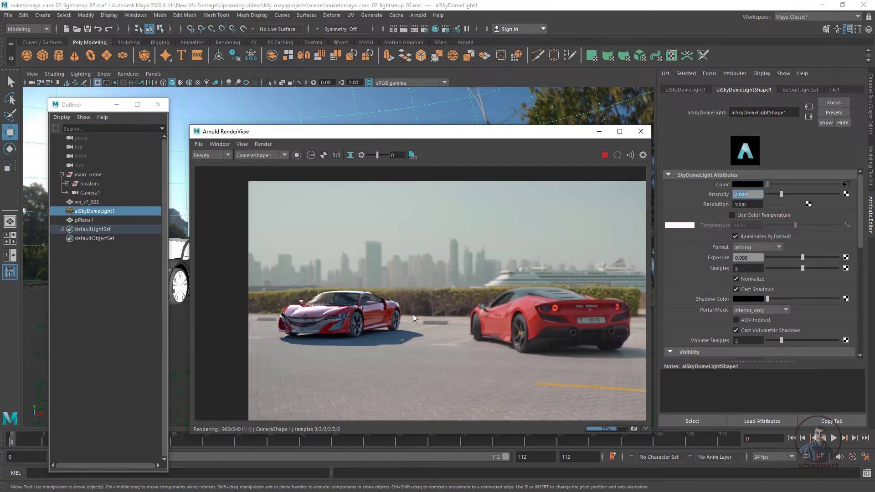
scroll(331, 313, "up", 1)
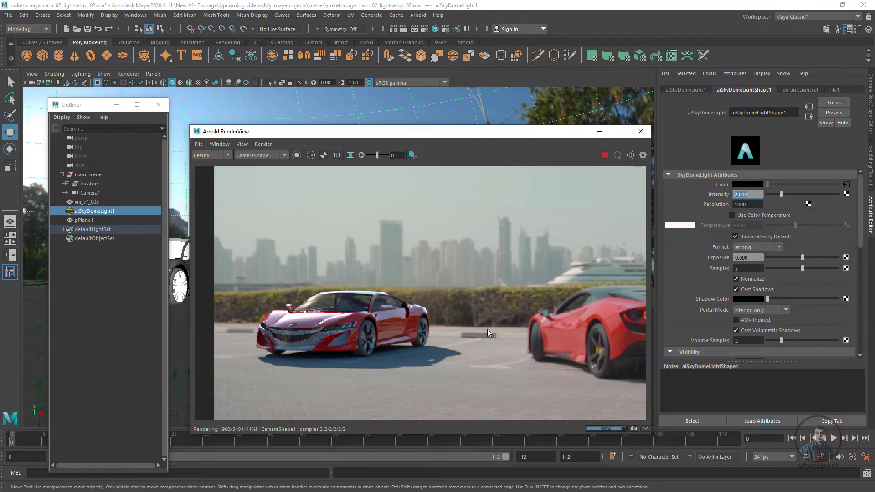
left_click(42, 15)
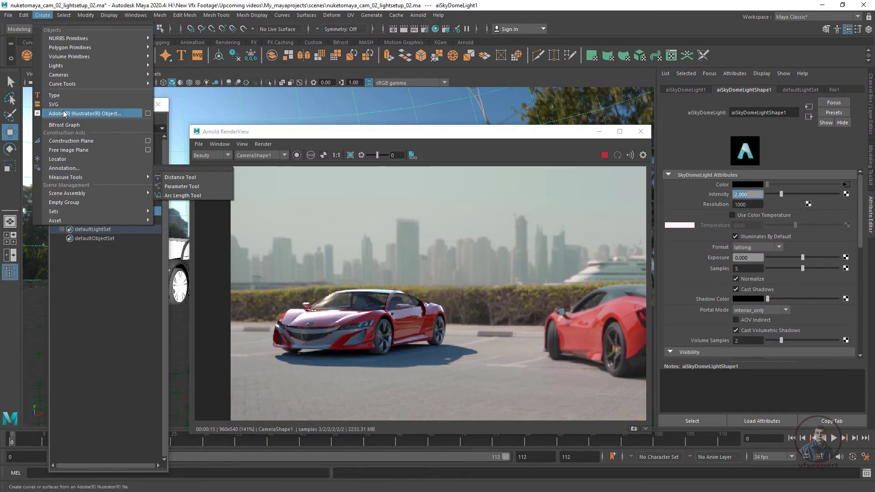
- Create a directional light and set its Intensity to 3
mouse_move(74, 65)
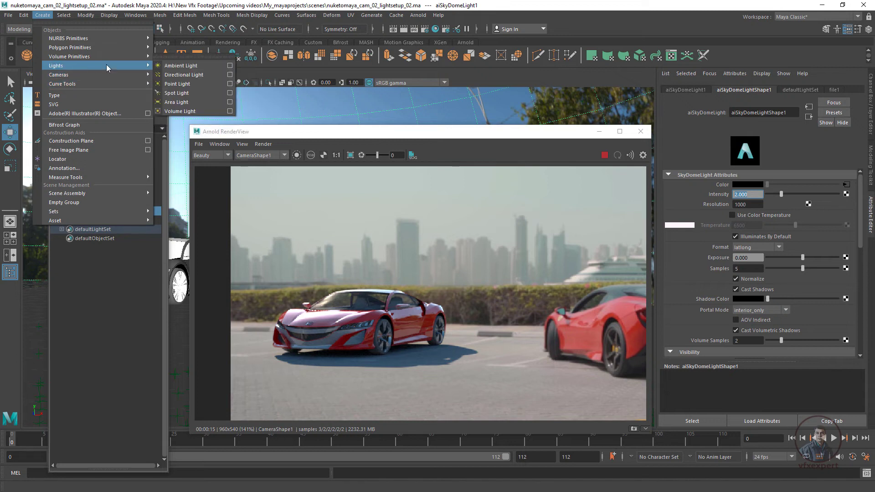
left_click(202, 77)
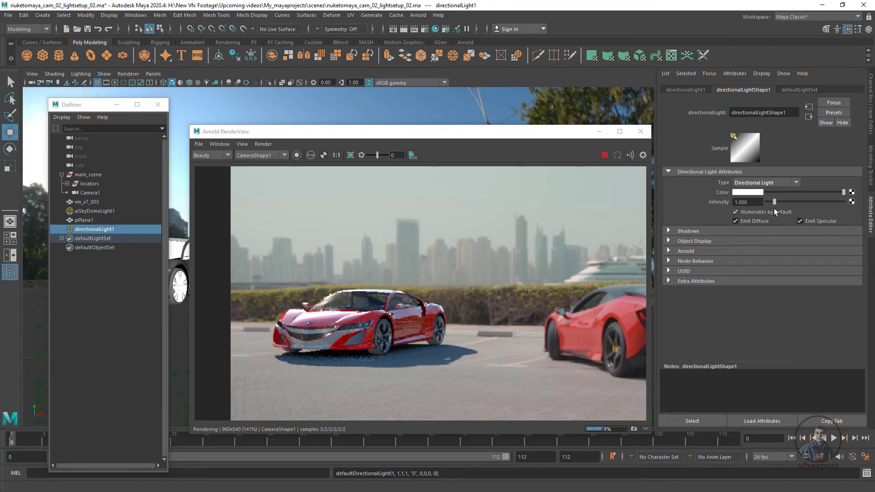
left_click_drag(775, 201, 793, 201)
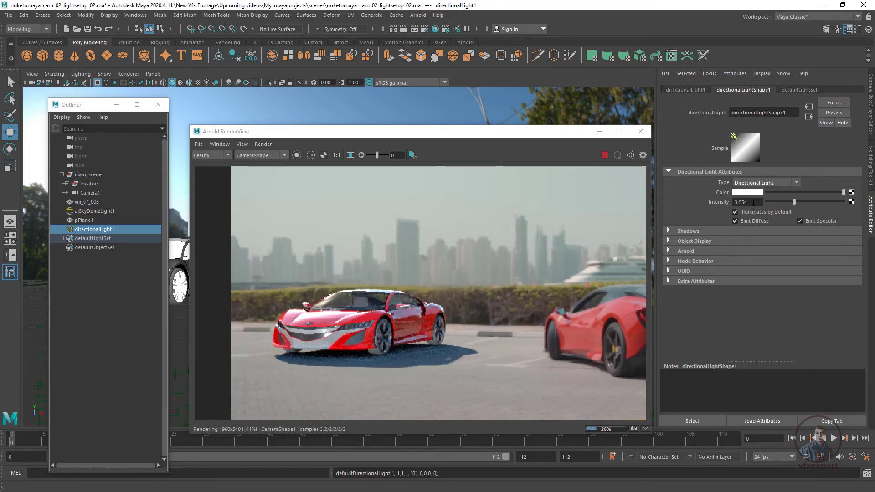
left_click_drag(752, 202, 727, 201)
type("3")
key("Return")
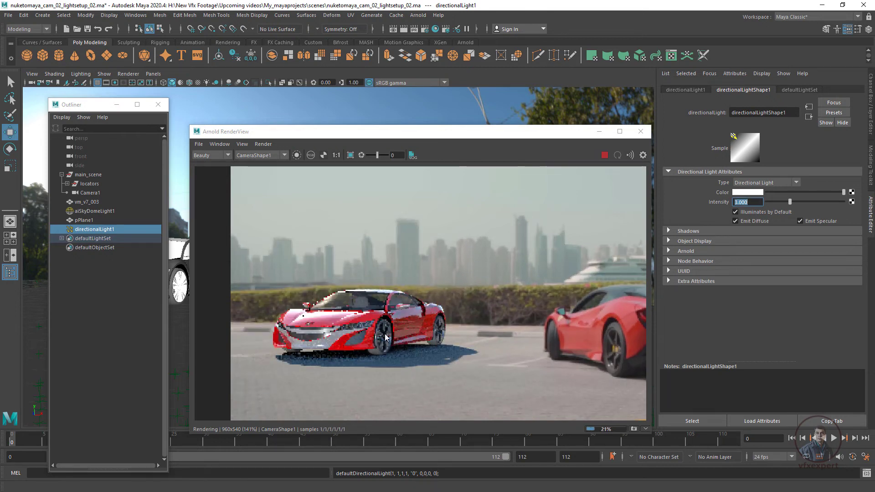
scroll(354, 329, "up", 2)
scroll(396, 341, "down", 2)
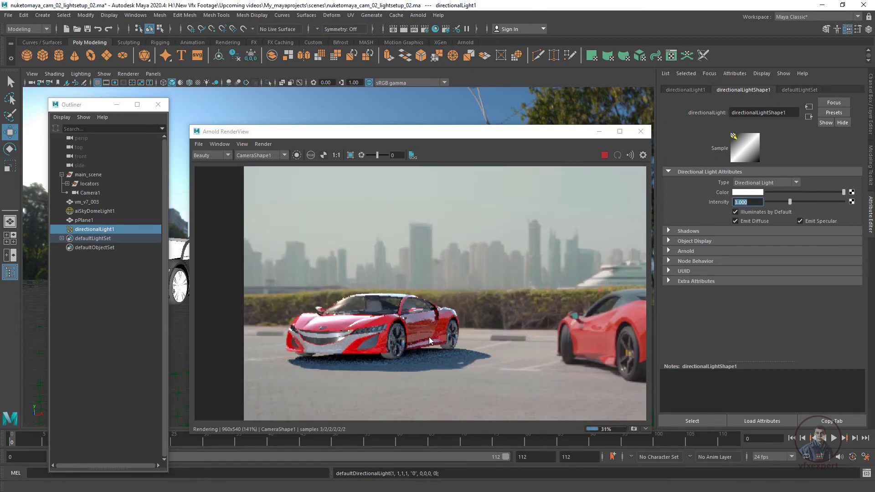
- Switch the viewport to the default persp camera
left_click(153, 73)
mouse_move(190, 84)
left_click(256, 93)
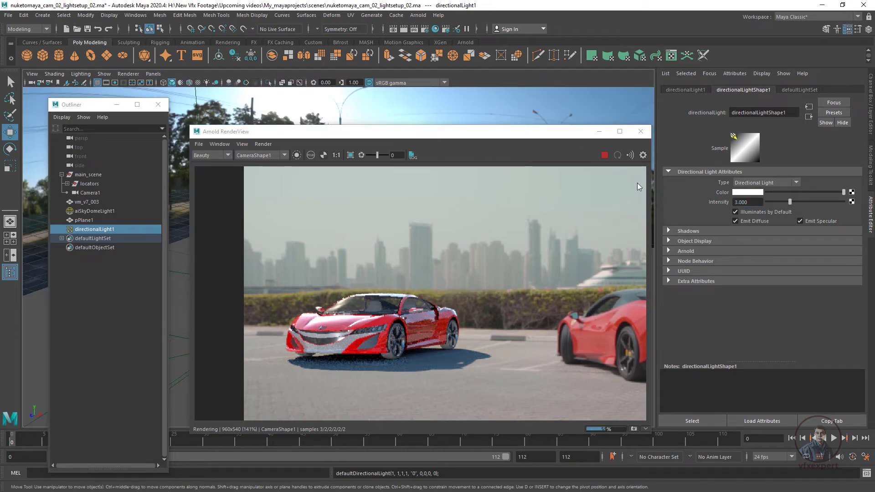
- Minimize the RenderView, then enlarge directionalLight1 and rotate it to aim onto the car
left_click(599, 131)
left_click_drag(326, 240, 366, 276, "alt")
key("r")
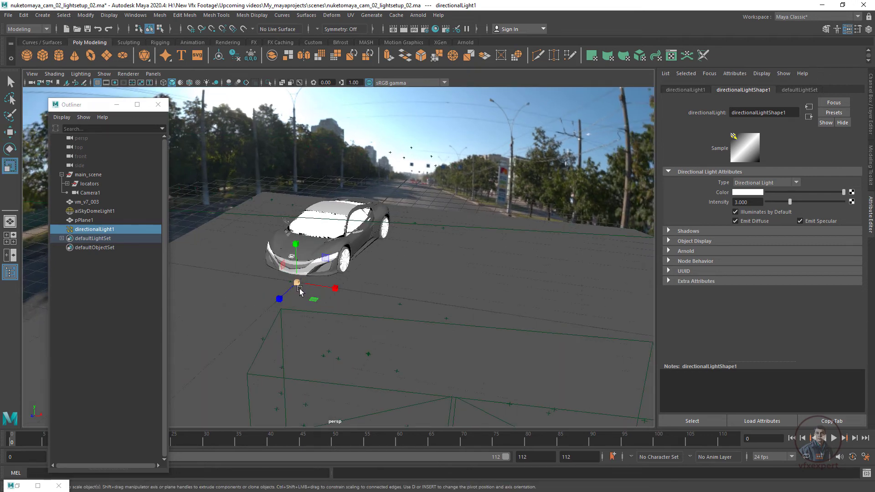
left_click_drag(296, 283, 351, 294)
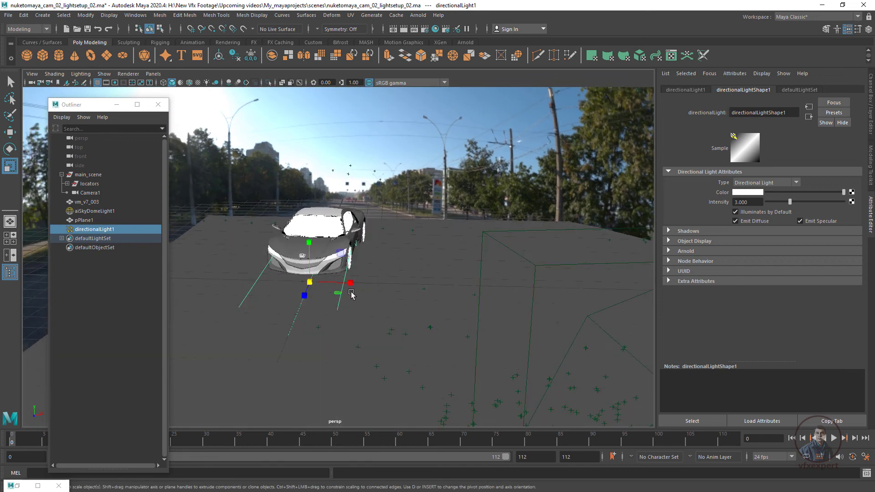
key("e")
left_click_drag(307, 274, 492, 255)
key("w")
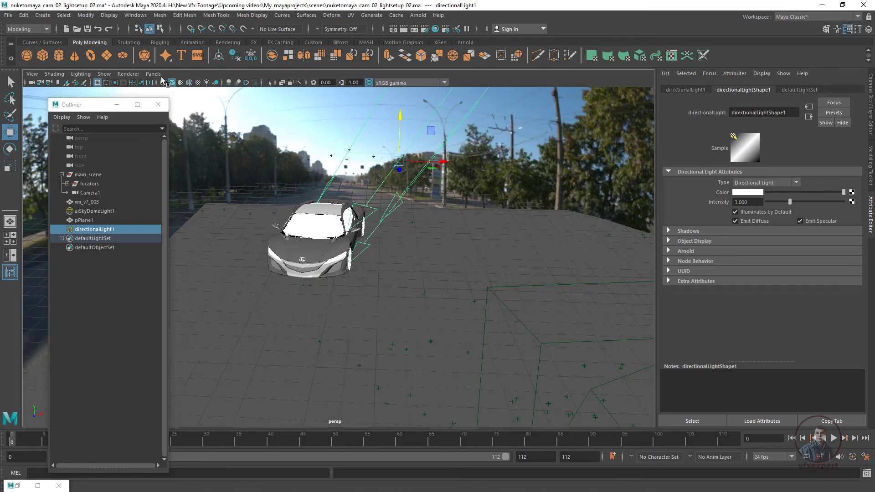
- Look through Camera1 and restore the Arnold RenderView
left_click(153, 73)
mouse_move(214, 84)
left_click(262, 86)
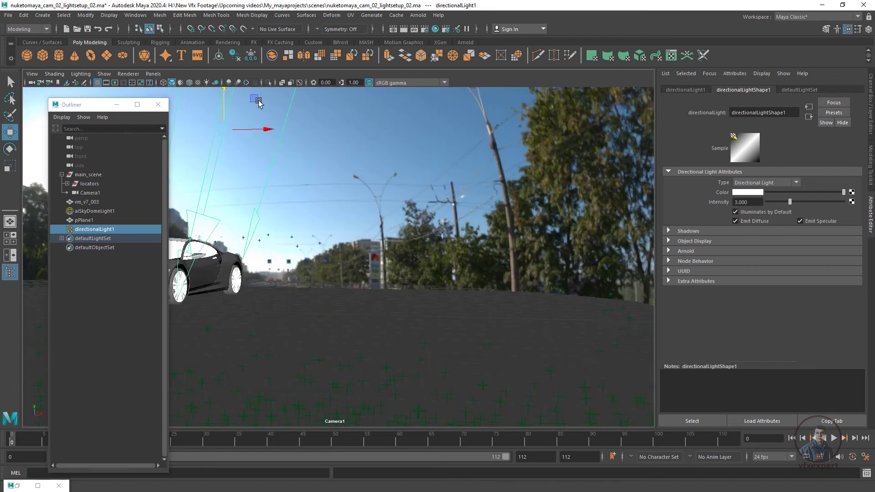
double_click(19, 484)
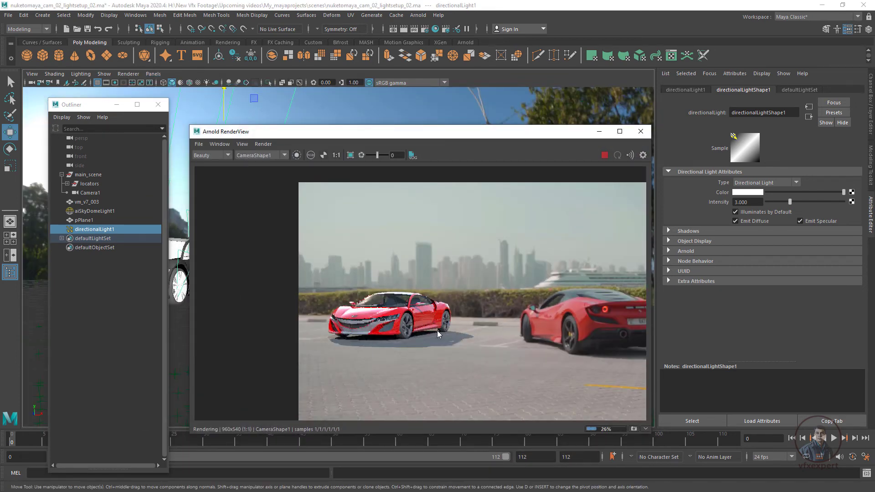
- Pick the red car body in the render to load its paint, and move the RenderView aside
scroll(440, 327, "up", 1)
scroll(428, 320, "up", 1)
scroll(443, 345, "up", 1)
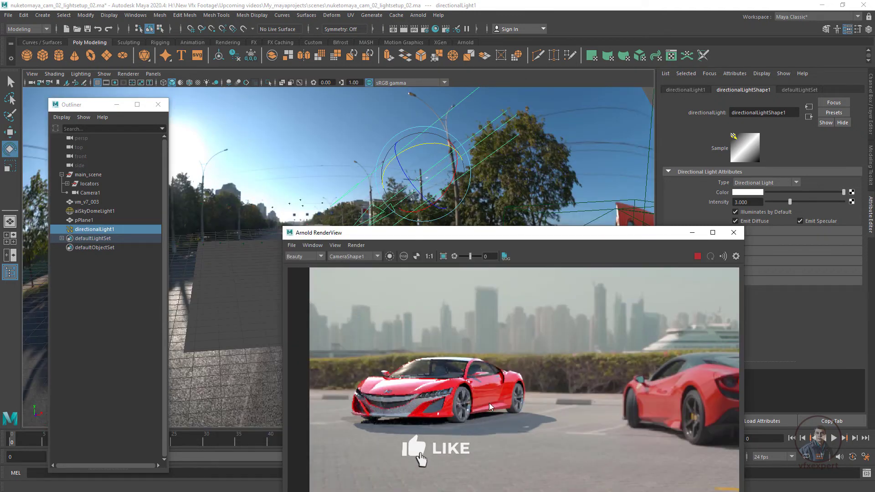
scroll(488, 402, "up", 1)
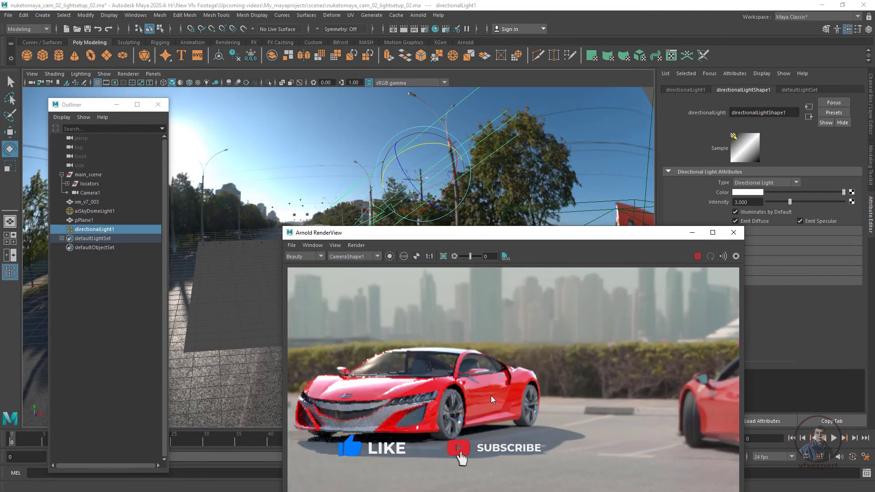
left_click(477, 395)
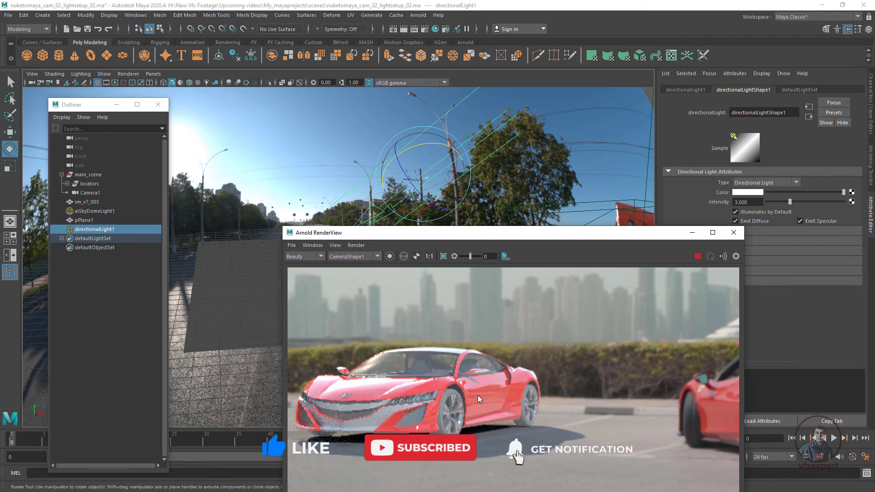
left_click_drag(605, 235, 503, 183)
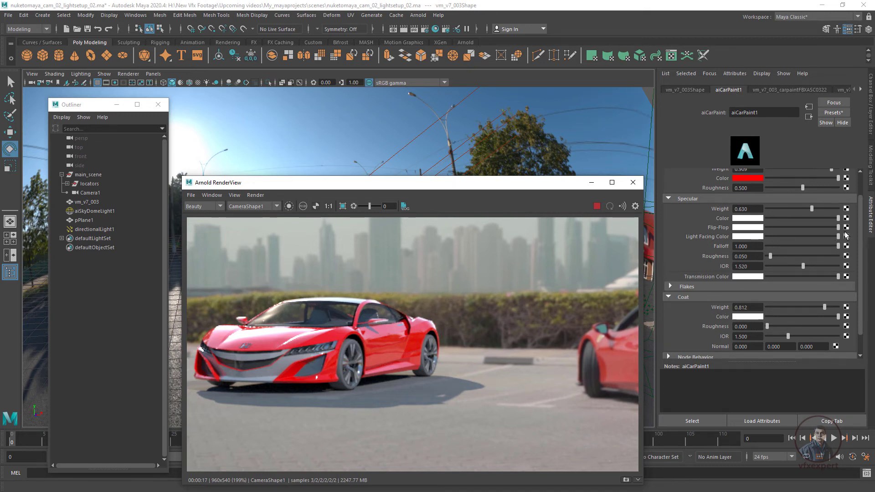
- Set aiCarPaint1's Specular Weight to 0.545 and Coat Weight to 0.727
scroll(720, 210, "up", 2)
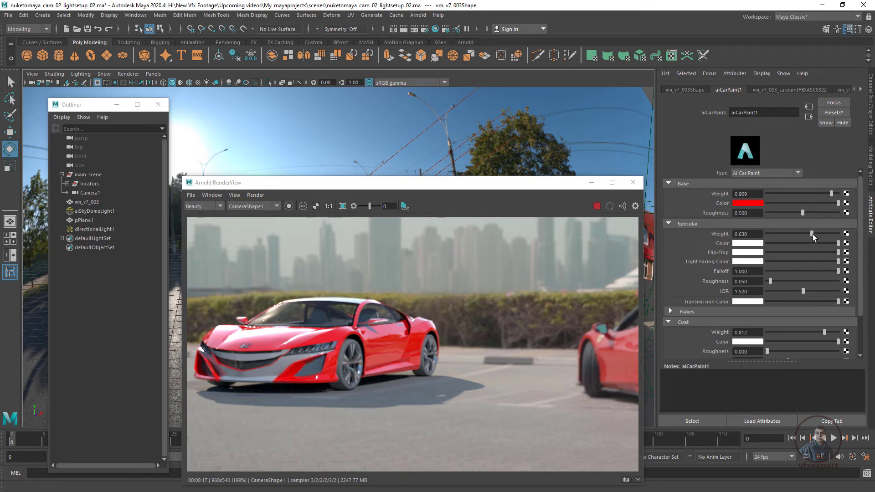
left_click_drag(812, 234, 794, 213)
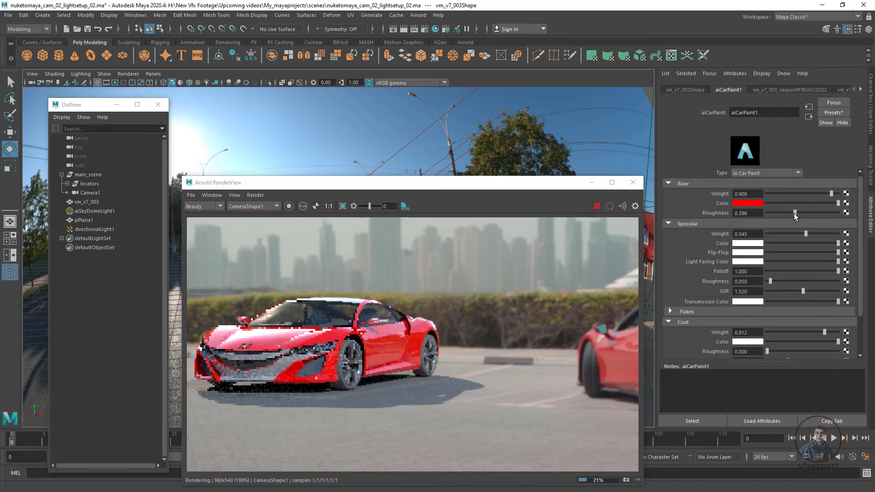
scroll(734, 321, "down", 1)
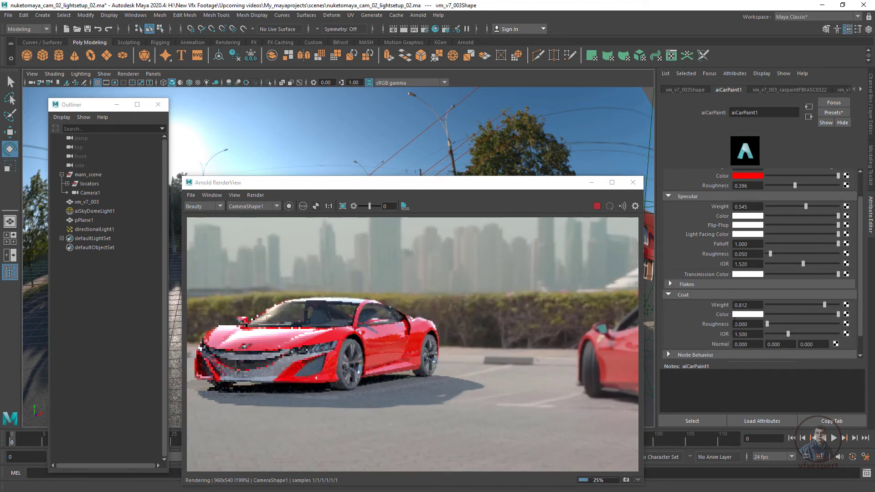
scroll(747, 322, "down", 1)
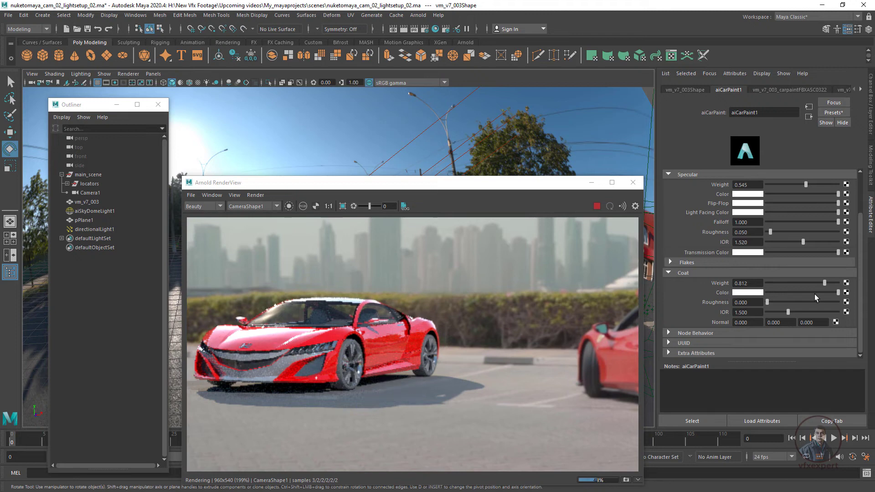
mouse_move(823, 285)
left_mouse_down()
mouse_move(816, 283)
mouse_move(819, 293)
left_mouse_up()
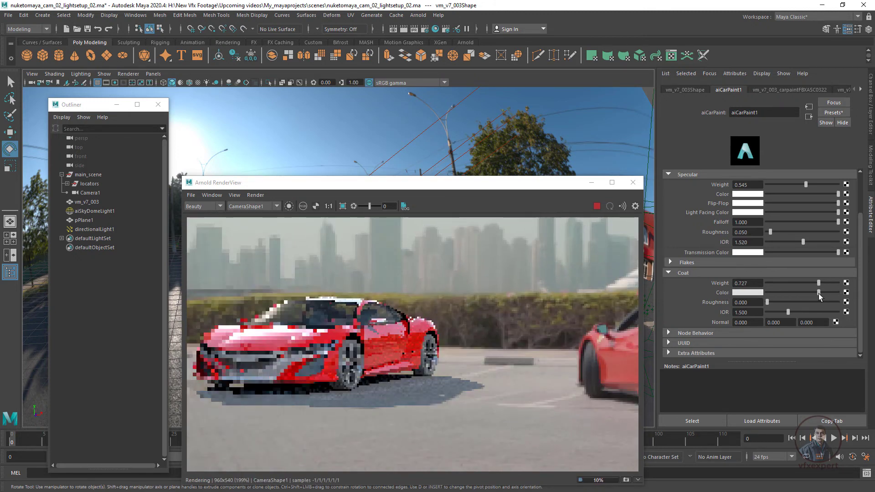
scroll(446, 381, "down", 2)
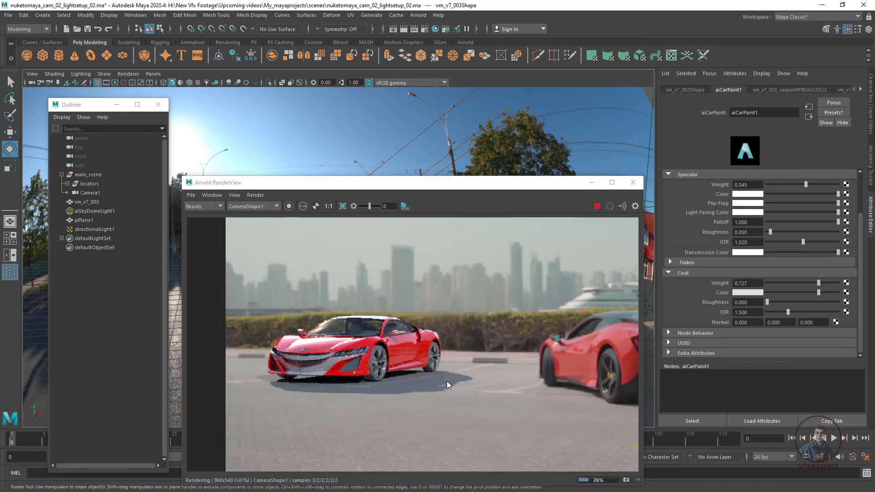
scroll(384, 382, "up", 2)
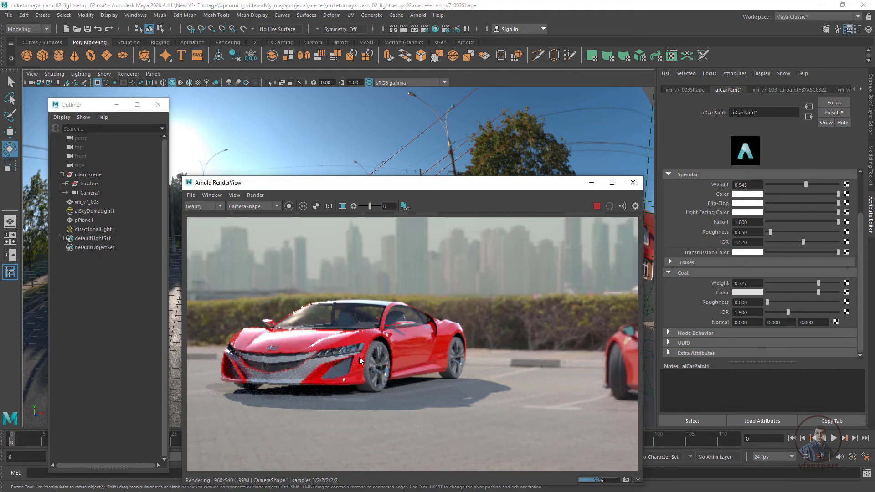
left_click(860, 90)
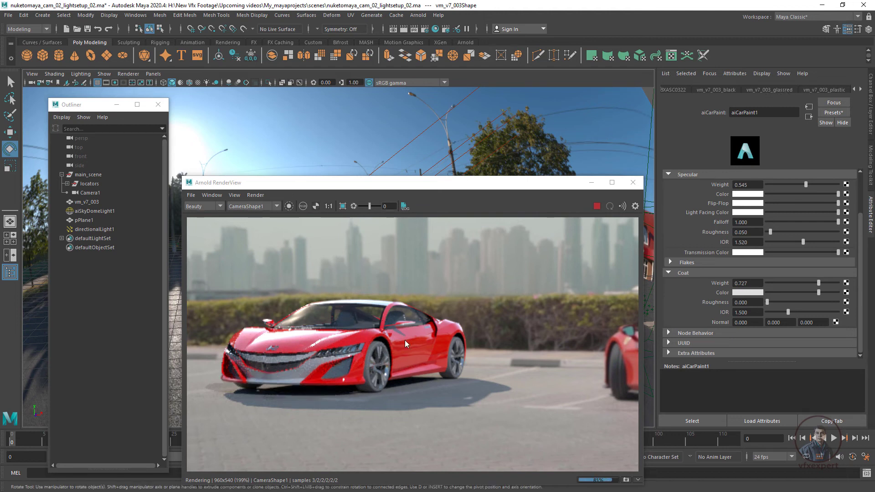
- Open the vm_v7_003_tire_tread material from the Attribute Editor tabs
left_click(860, 89)
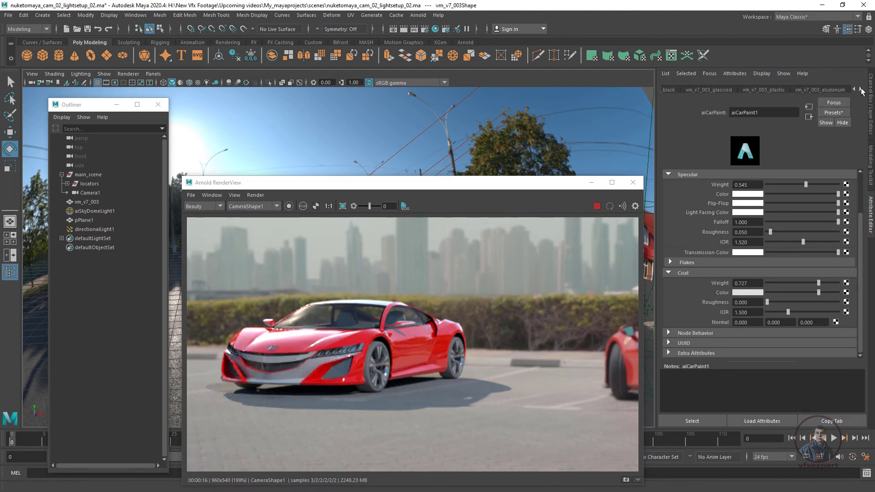
left_click(860, 90)
left_click(860, 89)
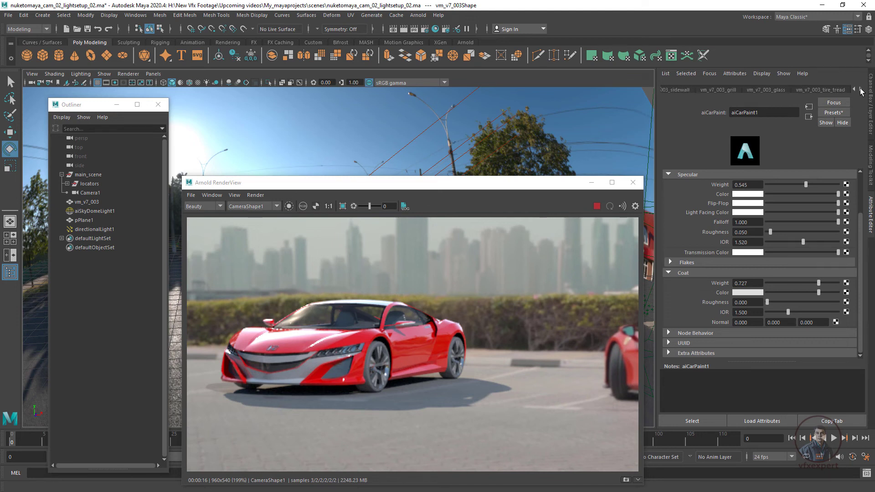
left_click(860, 89)
left_click(859, 90)
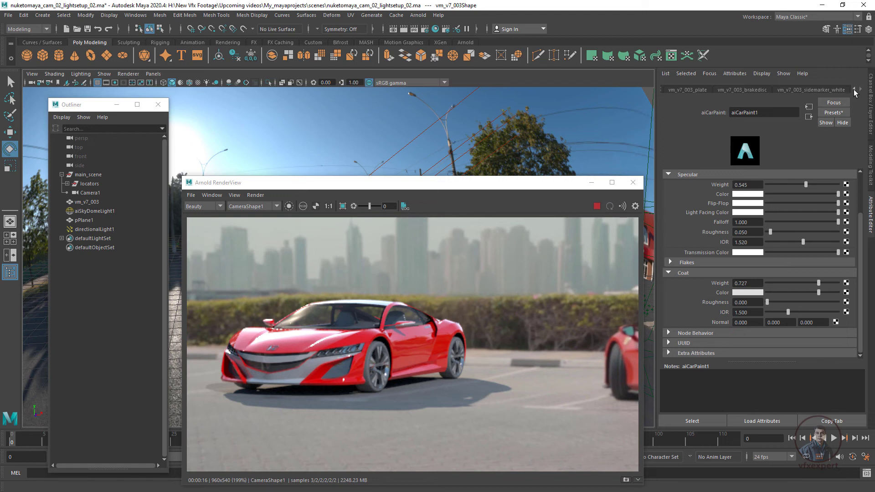
left_click(853, 89)
left_click(853, 89)
left_click(854, 89)
left_click(802, 91)
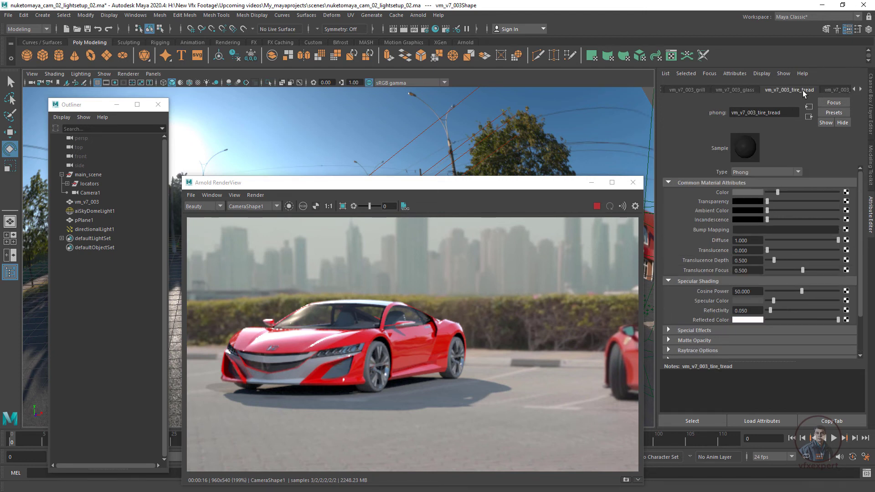
- Darken the tire tread Color and shift the RenderView up and left
left_click_drag(777, 193, 769, 193)
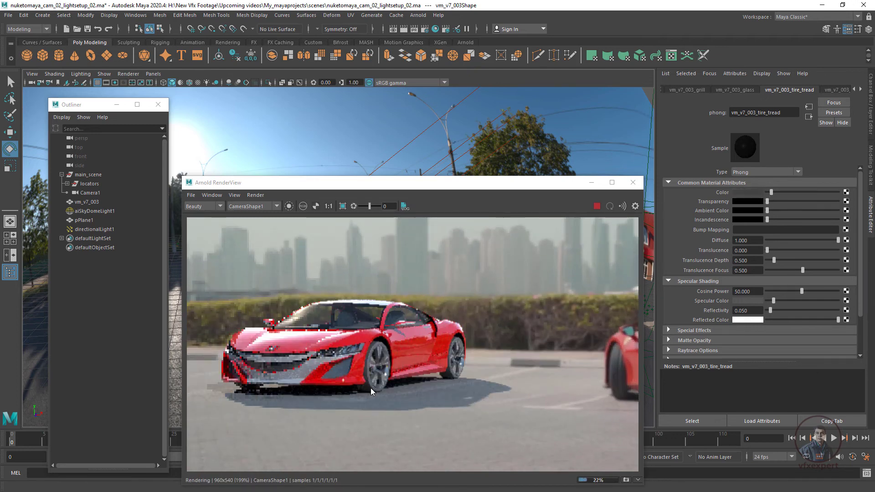
left_click_drag(770, 198, 768, 196)
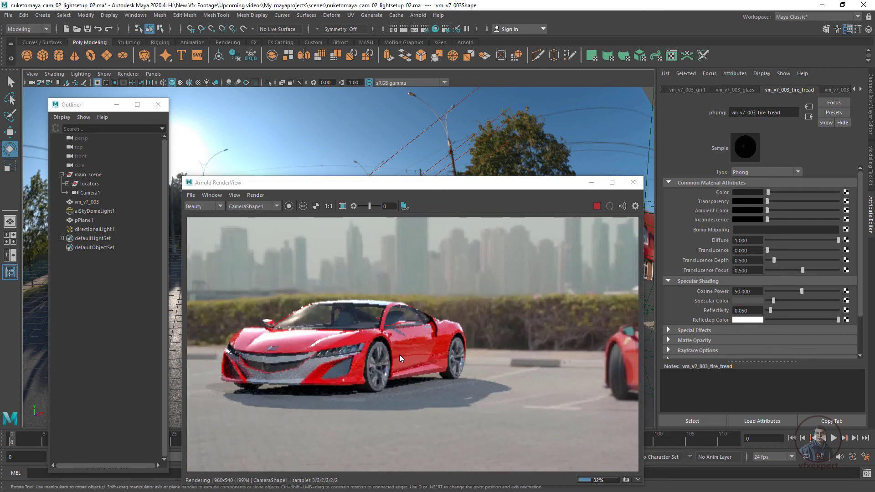
scroll(399, 355, "down", 2)
left_click_drag(491, 187, 463, 173)
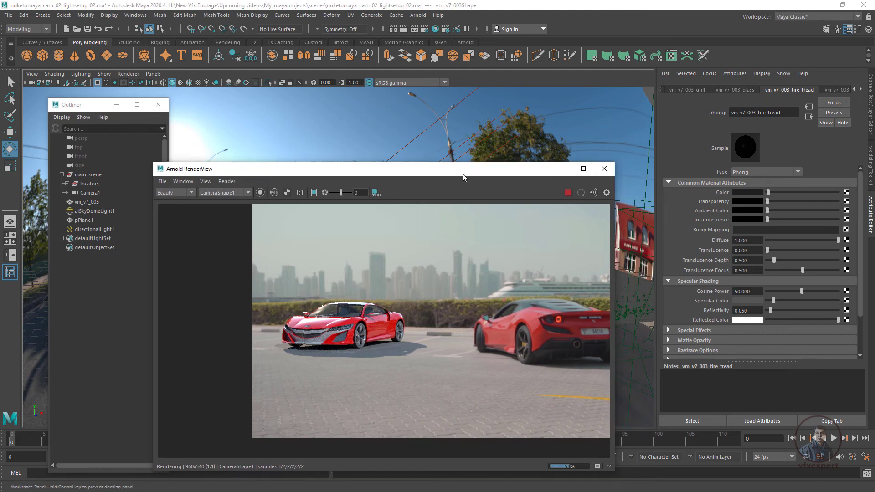
- Pan and zoom the render to inspect the whole Ferrari
scroll(376, 317, "up", 1)
scroll(553, 360, "down", 1)
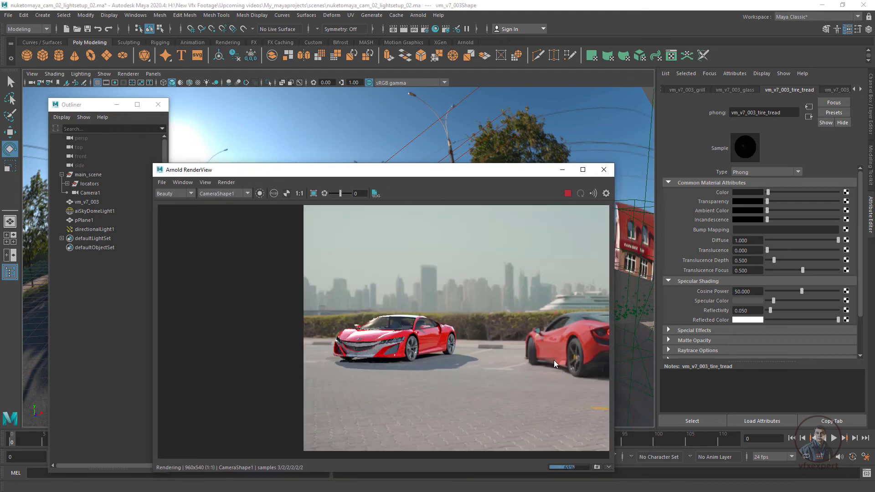
middle_click_drag(485, 362, 387, 362)
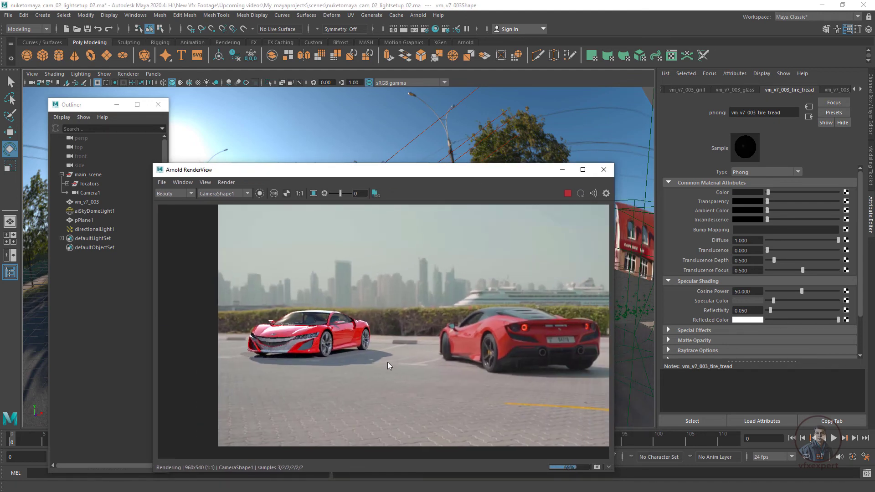
scroll(351, 360, "up", 1)
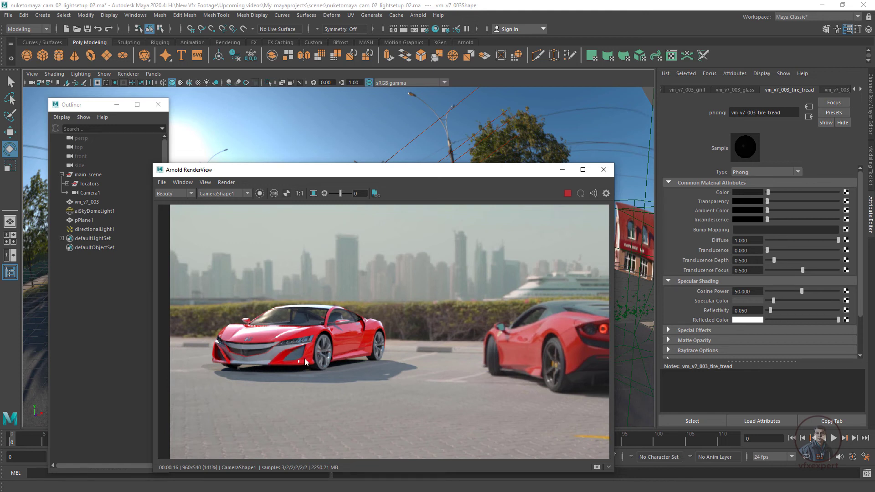
- Open the vm_v7_003_aluminum material's settings
left_click(860, 90)
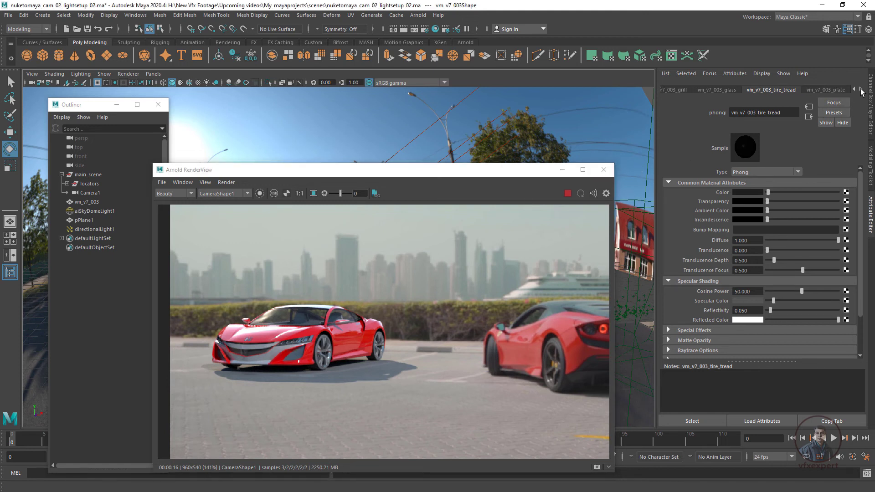
left_click(860, 90)
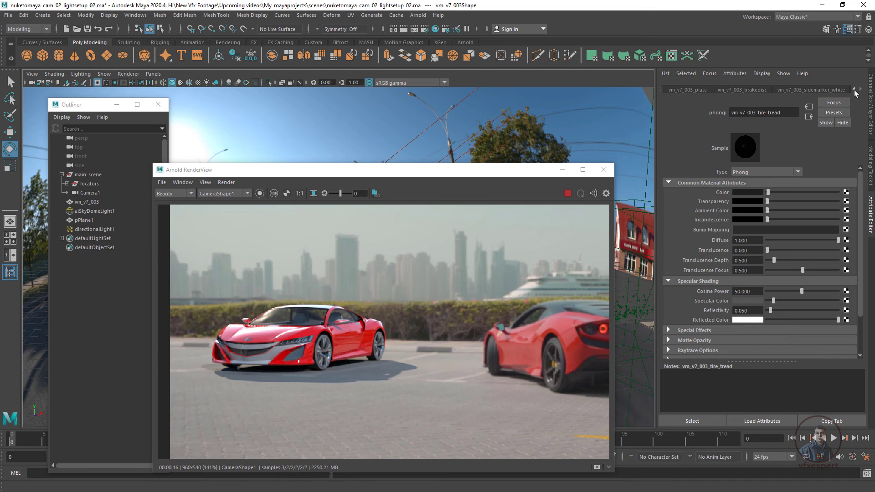
left_click(853, 90)
left_click(854, 89)
left_click(853, 89)
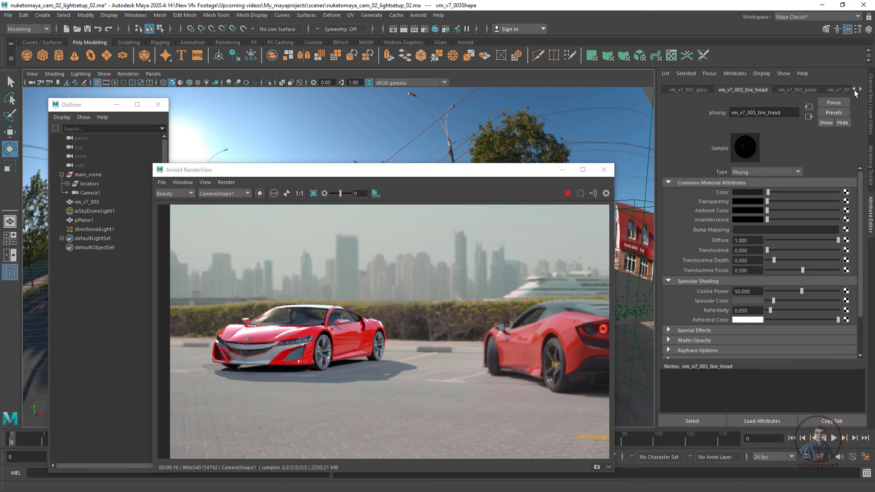
left_click(854, 89)
left_click(854, 90)
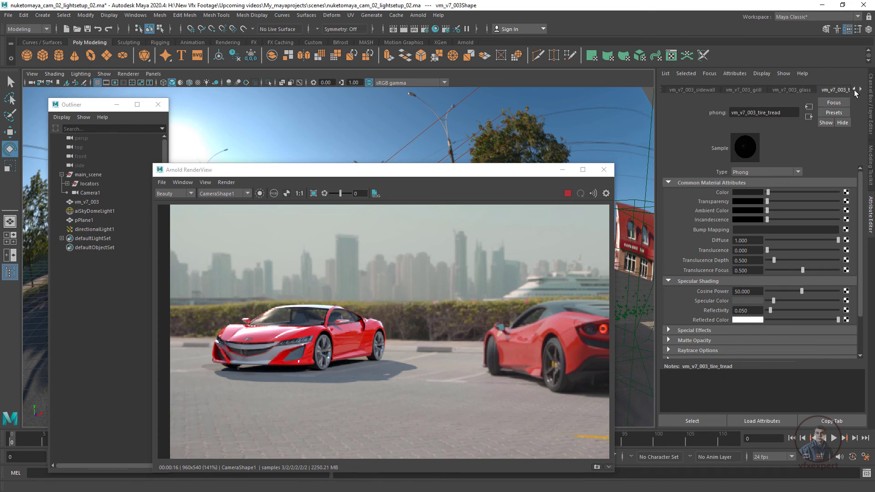
left_click(854, 89)
left_click(853, 89)
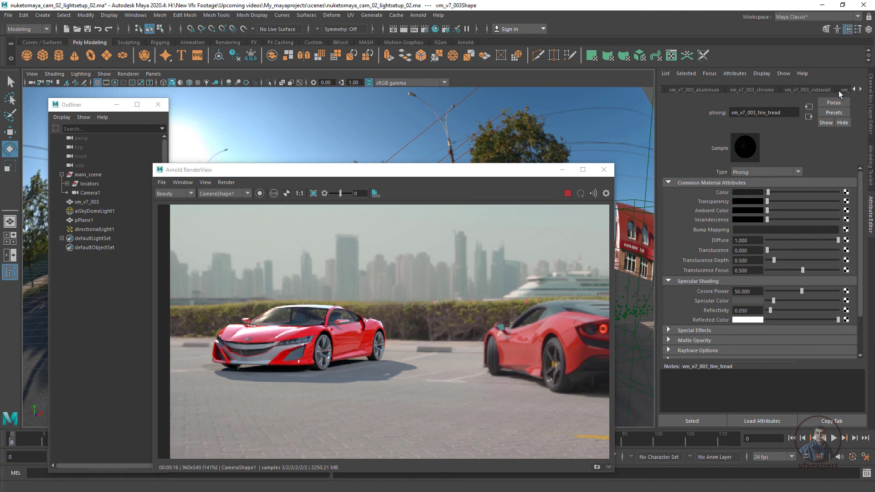
left_click(709, 90)
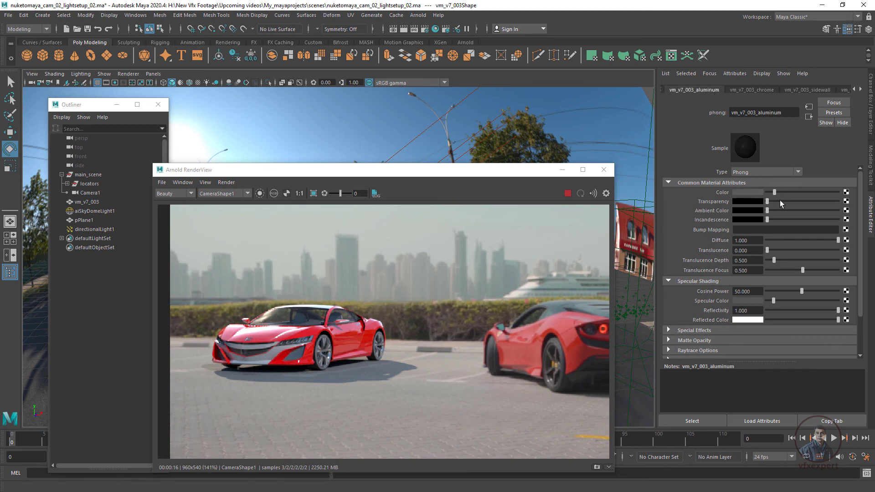
- Lighten the aluminum Color, compare with chrome, then ease the aluminum Color slightly darker
left_click_drag(773, 193, 783, 192)
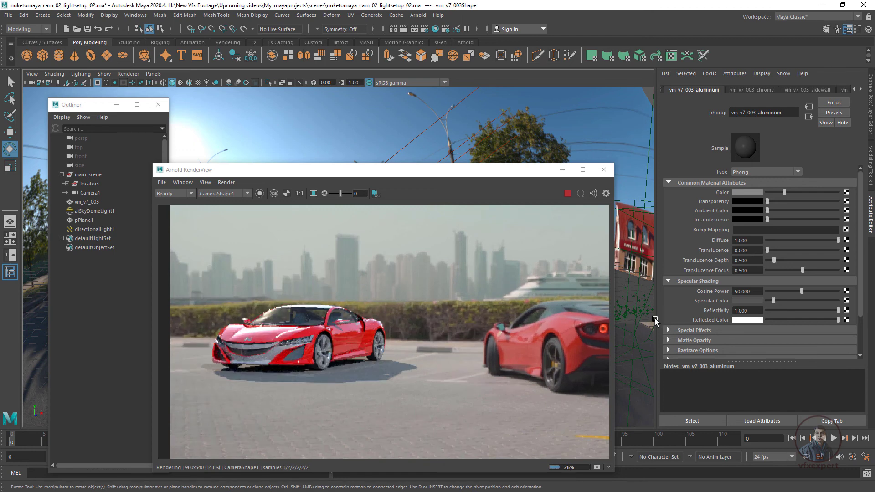
left_click(751, 90)
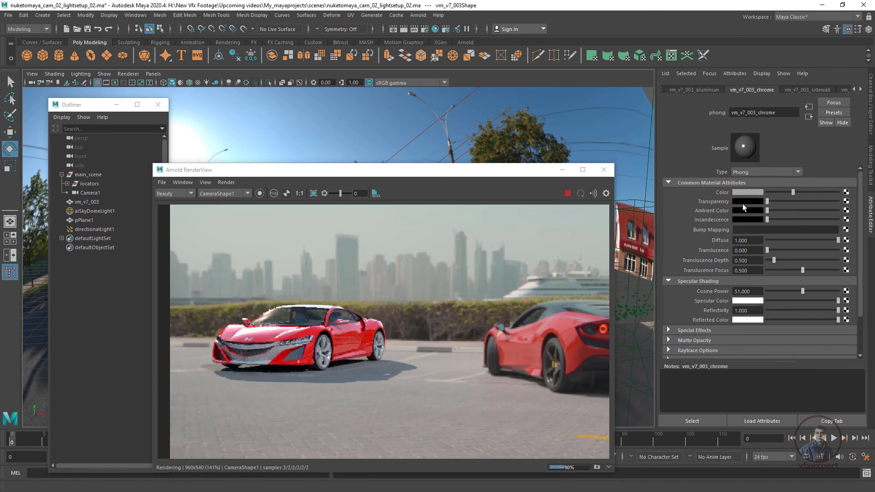
left_click(693, 89)
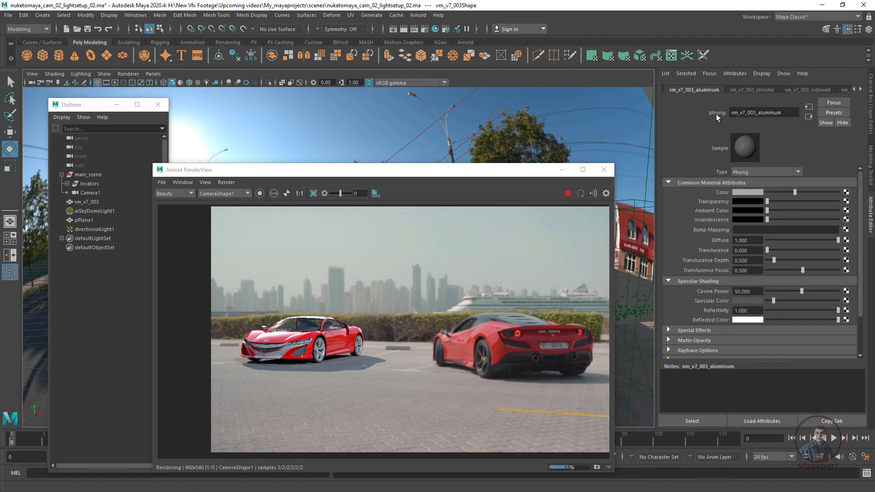
left_click_drag(783, 192, 771, 192)
scroll(353, 335, "down", 2)
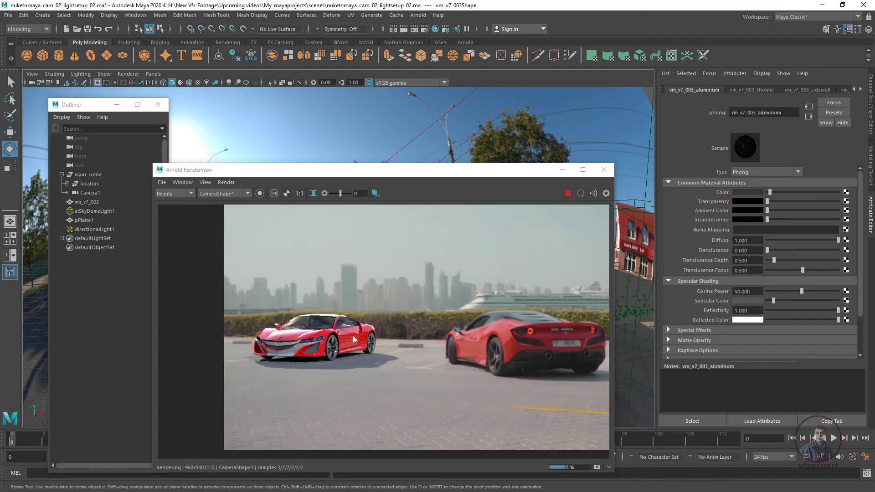
scroll(376, 381, "up", 2)
scroll(338, 357, "down", 2)
scroll(327, 364, "up", 2)
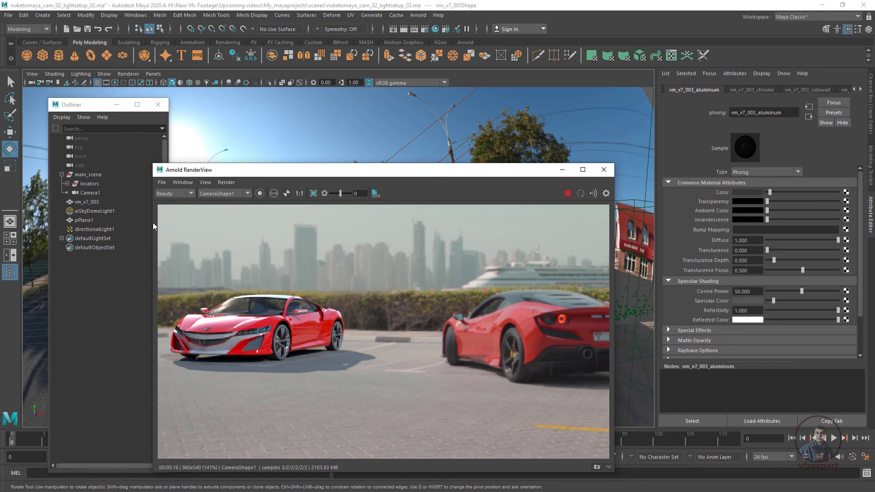
left_click(98, 229)
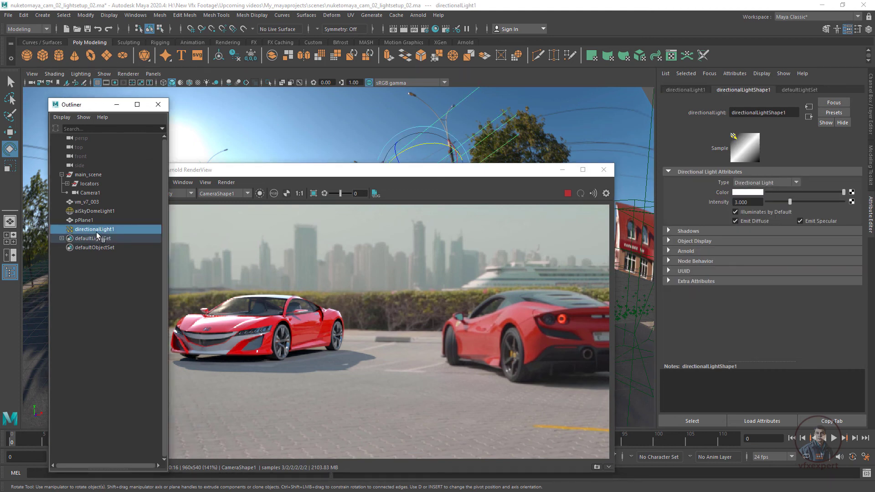
- Set directionalLight1's Intensity to 2.5 and bring the RenderView to the front
left_click(735, 212)
left_click(731, 212)
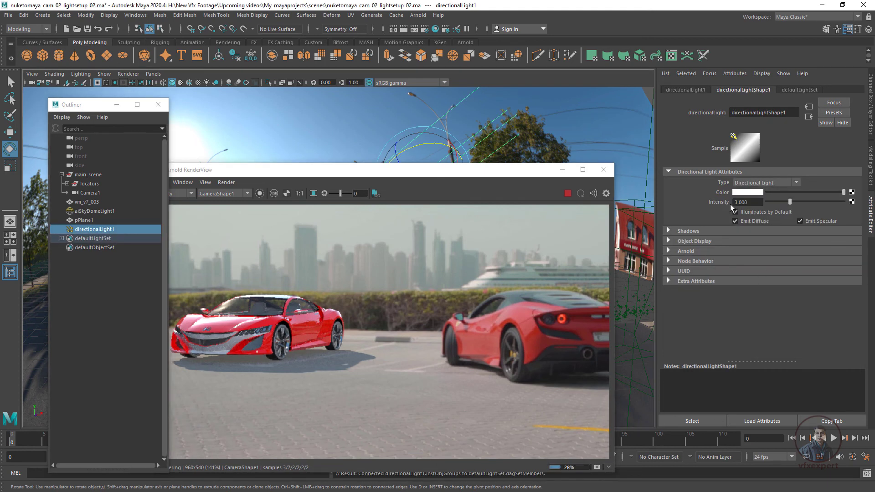
left_click_drag(750, 204, 731, 205)
key("Return")
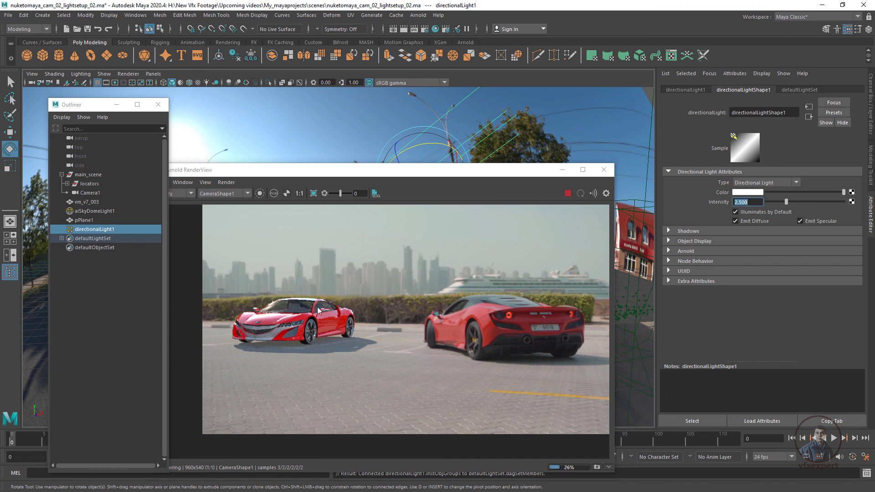
left_click(501, 318)
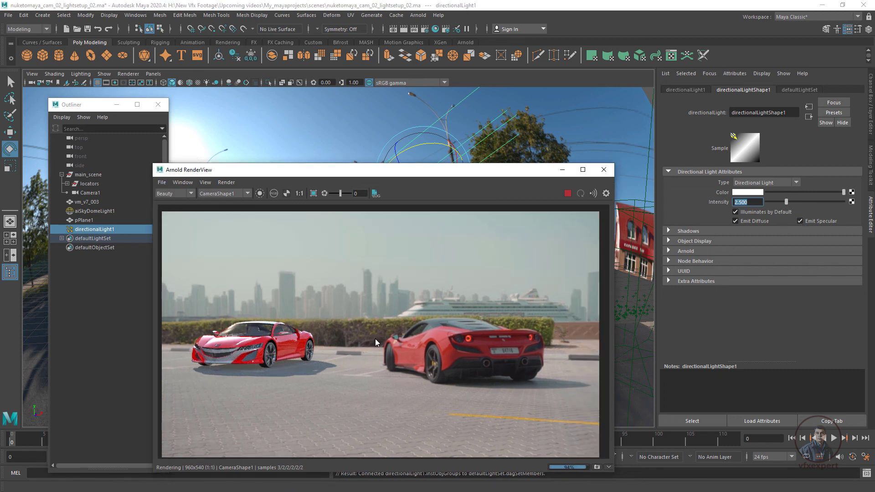